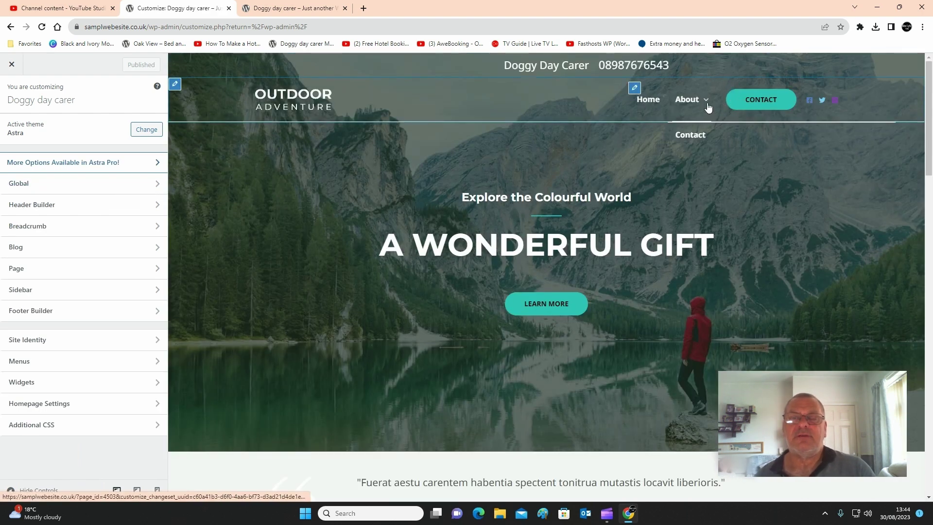
Rearrange the primary menu so Home, About and Contact are top-level items in that order, and publish the change
{"action": "left_click", "coordinate": [31, 372]}
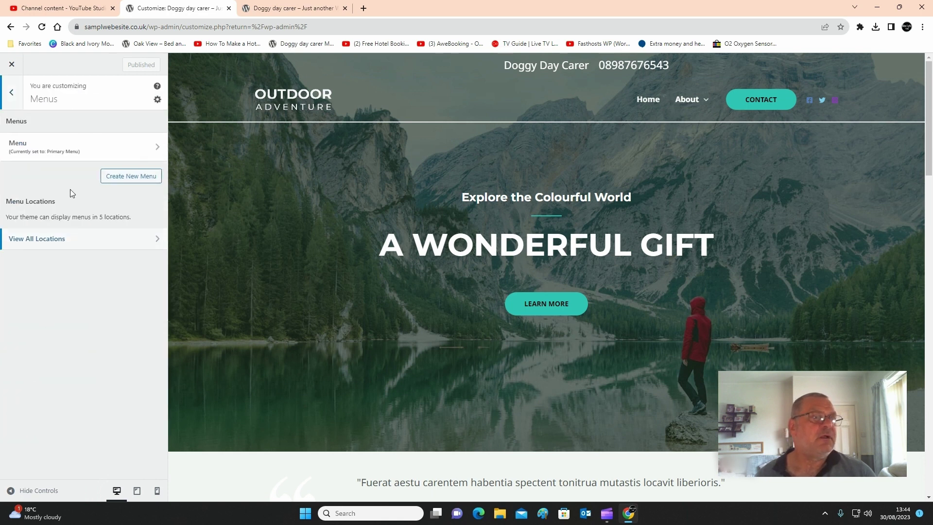
{"action": "left_click", "coordinate": [60, 148]}
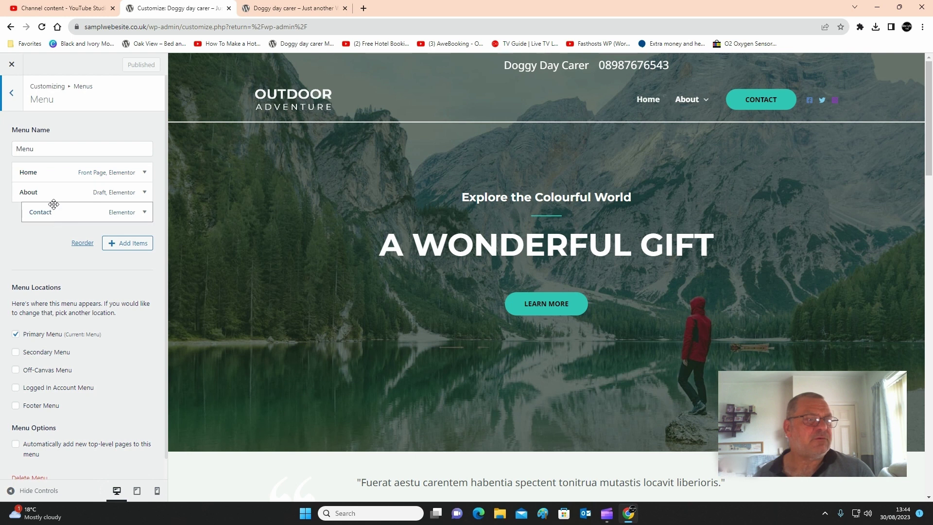
{"action": "left_click_drag", "start_coordinate": [53, 212], "coordinate": [37, 171]}
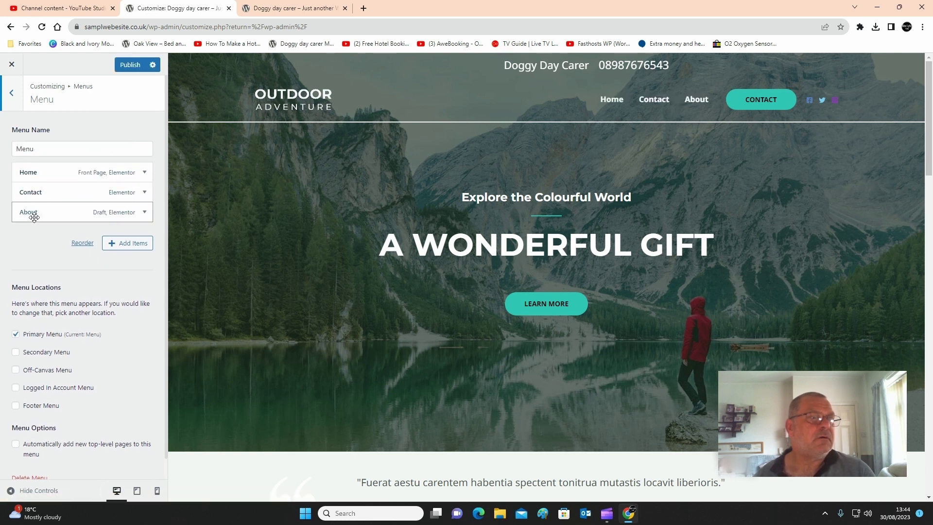
{"action": "left_click_drag", "start_coordinate": [34, 212], "coordinate": [32, 172]}
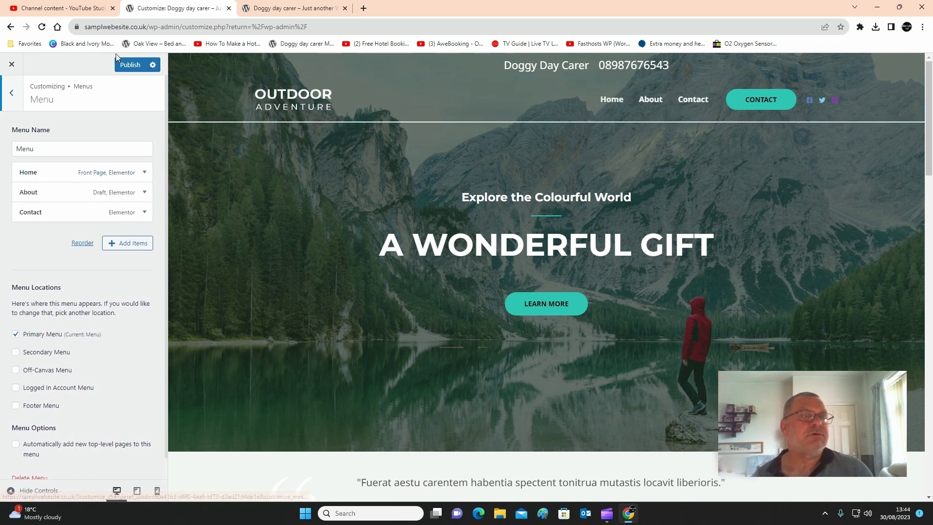
{"action": "left_click", "coordinate": [128, 69]}
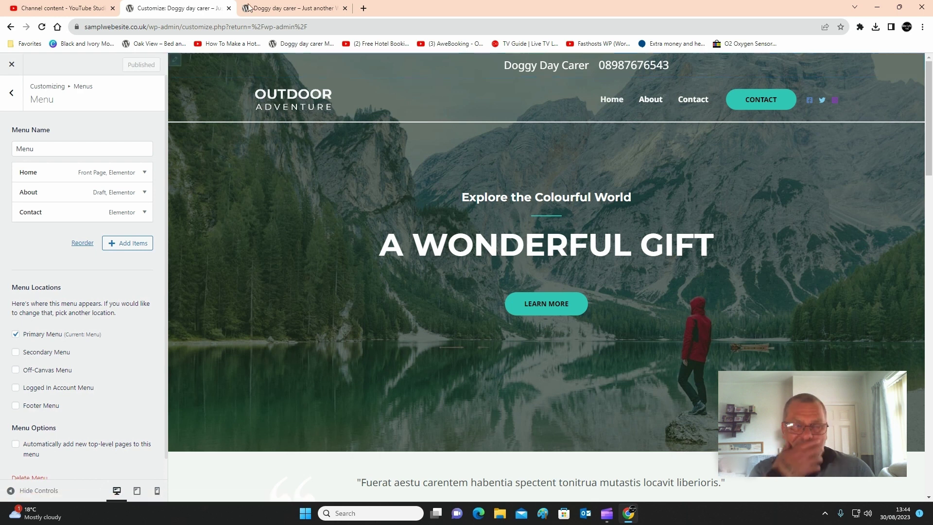
Reload the live site to check the published header menu, and return to the customizer
{"action": "left_click", "coordinate": [266, 10]}
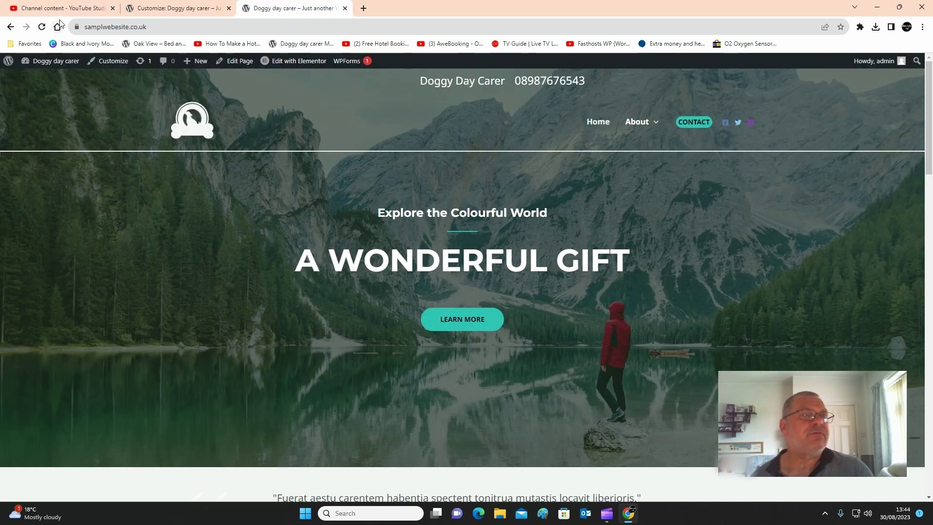
{"action": "left_click", "coordinate": [42, 27]}
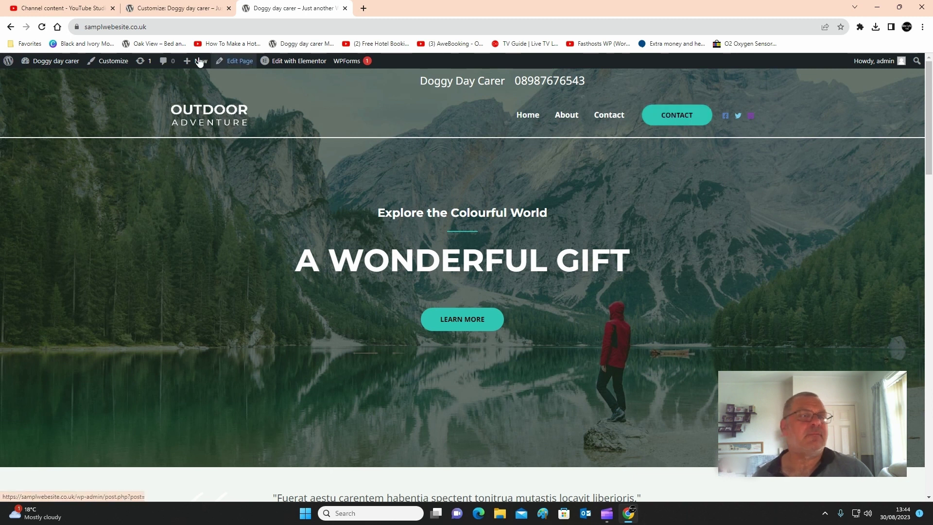
{"action": "left_click", "coordinate": [146, 9]}
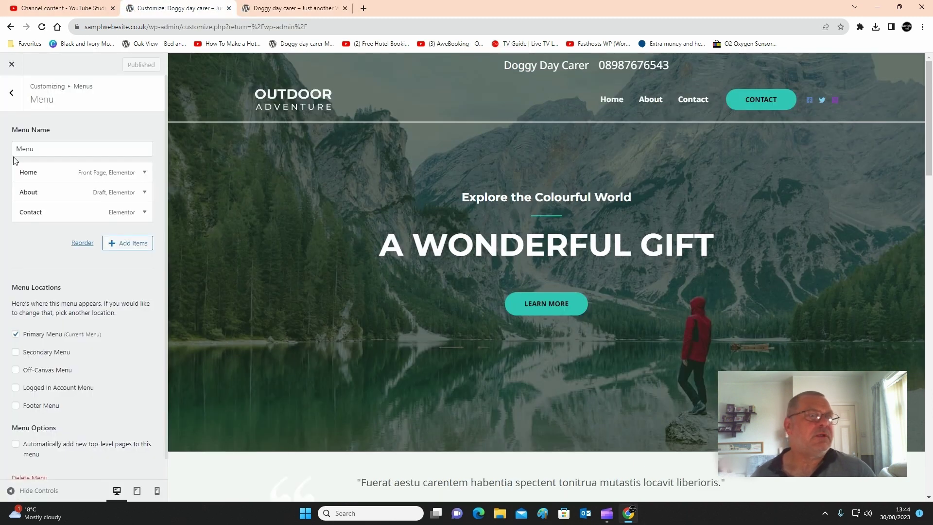
Replace the transparent header's logo with the Dog boarding logo image from the media library
{"action": "left_click", "coordinate": [14, 90]}
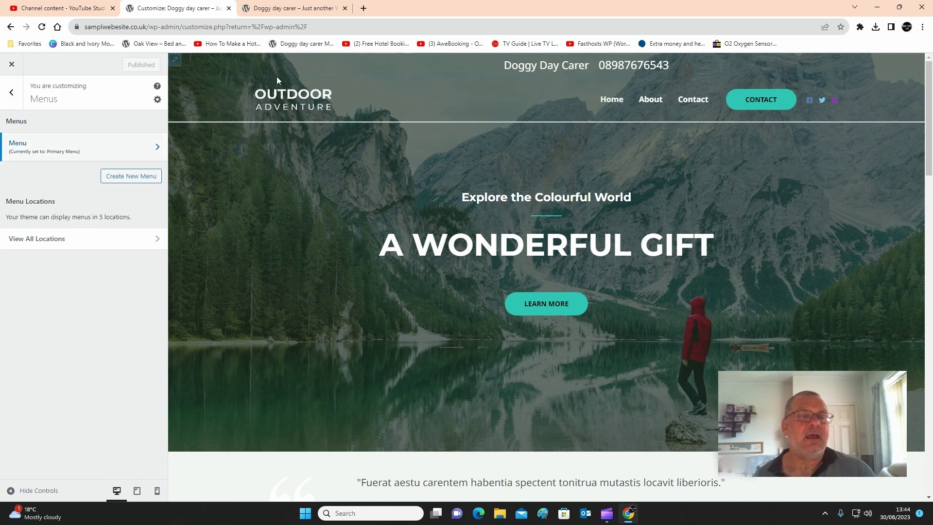
{"action": "left_click", "coordinate": [9, 95]}
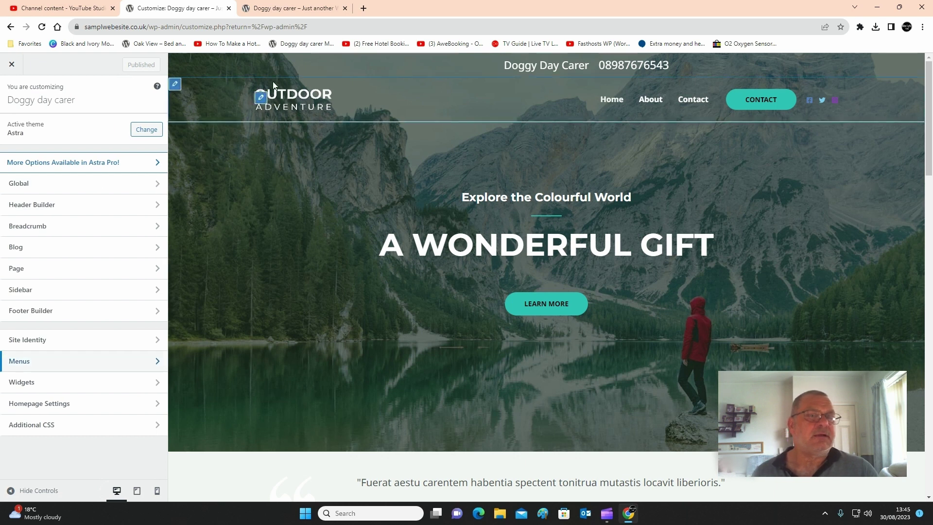
{"action": "left_click", "coordinate": [261, 98]}
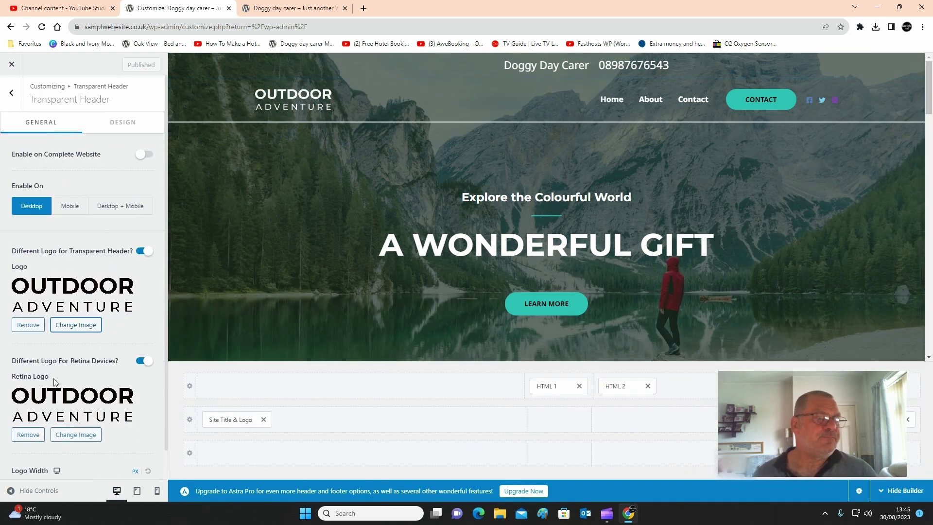
{"action": "left_click", "coordinate": [73, 325]}
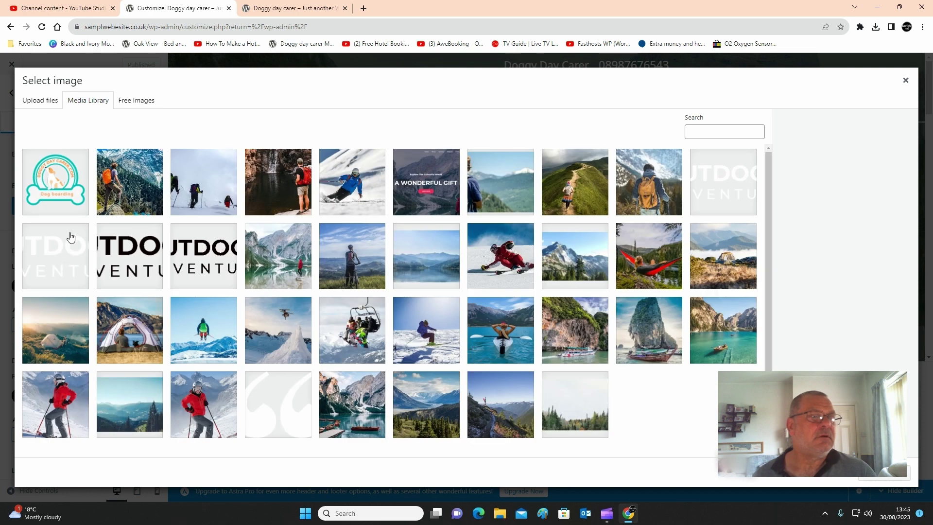
{"action": "left_click", "coordinate": [68, 202]}
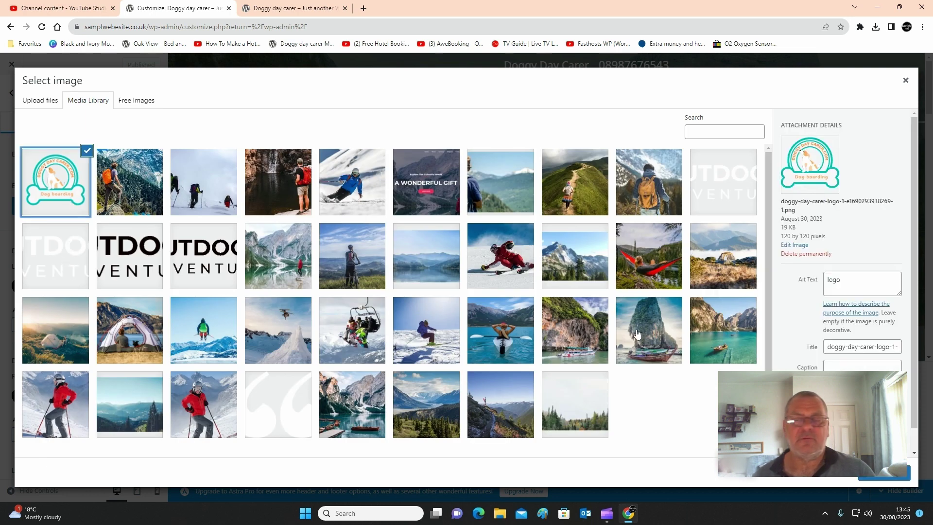
{"action": "left_click", "coordinate": [881, 474]}
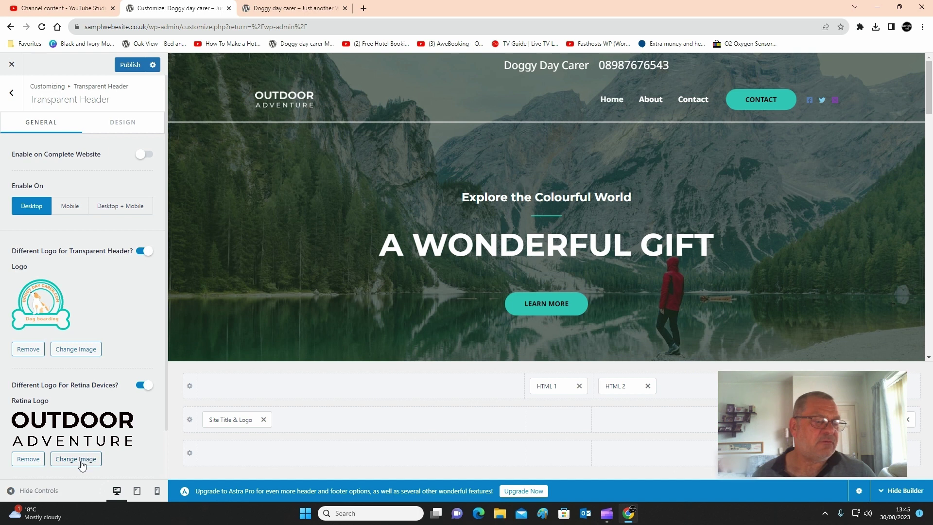
Replace the transparent header's retina logo with the same Dog boarding logo image and publish the change
{"action": "left_click", "coordinate": [83, 460]}
{"action": "left_click", "coordinate": [71, 214]}
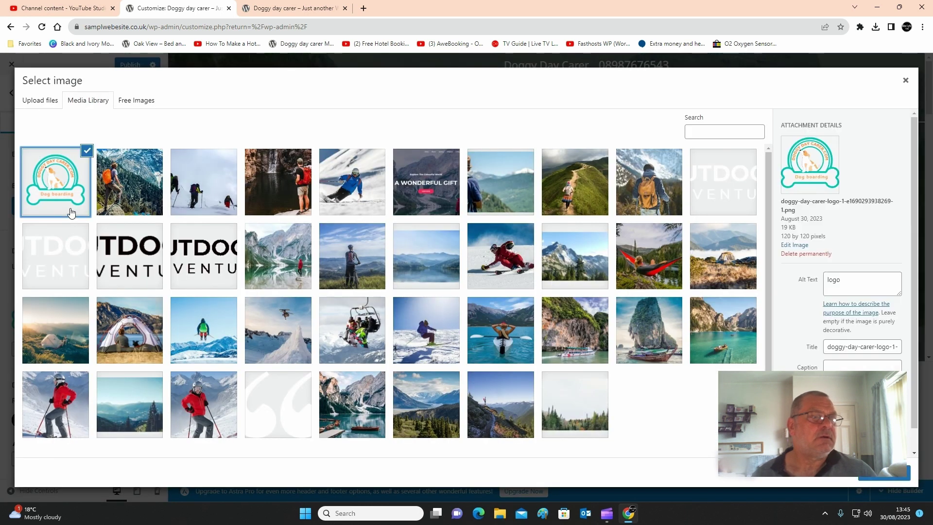
{"action": "left_click", "coordinate": [861, 479]}
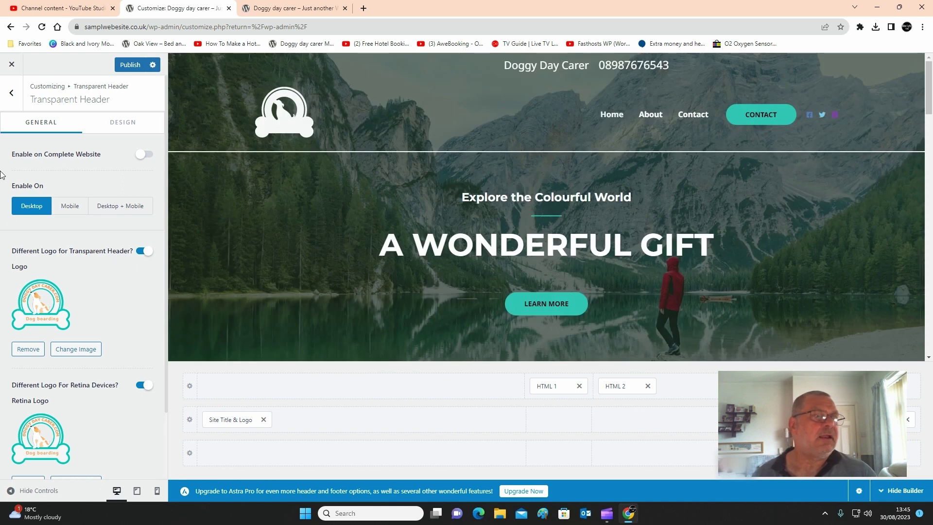
{"action": "scroll", "coordinate": [45, 243], "scroll_direction": "down", "scroll_amount": 2}
{"action": "scroll", "coordinate": [45, 158], "scroll_direction": "up", "scroll_amount": 2}
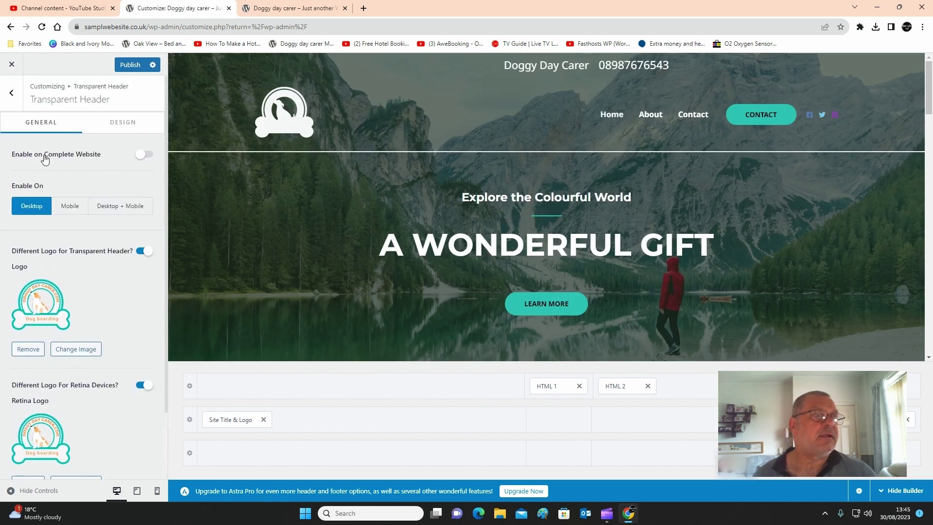
{"action": "left_click", "coordinate": [127, 66]}
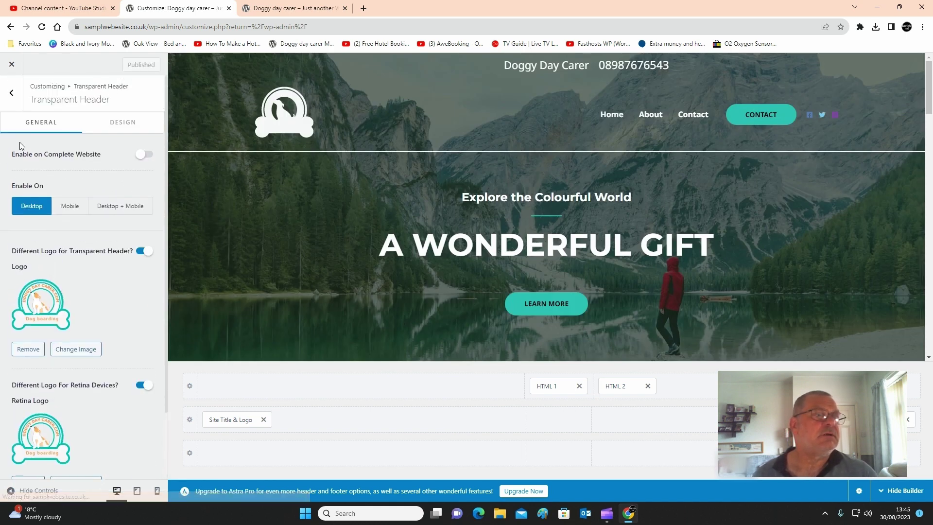
Replace the regular site logo under Site Title & Logo with the Dog boarding logo image, skipping the crop
{"action": "left_click", "coordinate": [12, 93]}
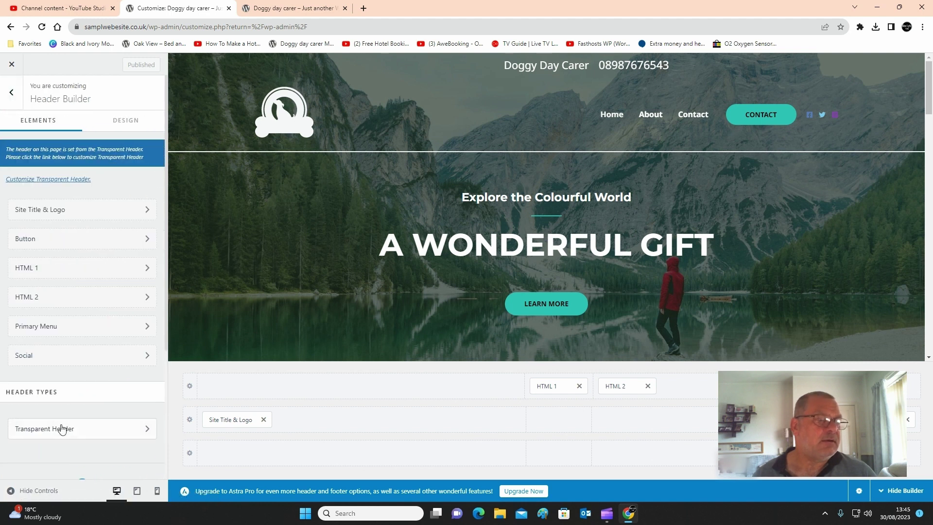
{"action": "left_click", "coordinate": [49, 433]}
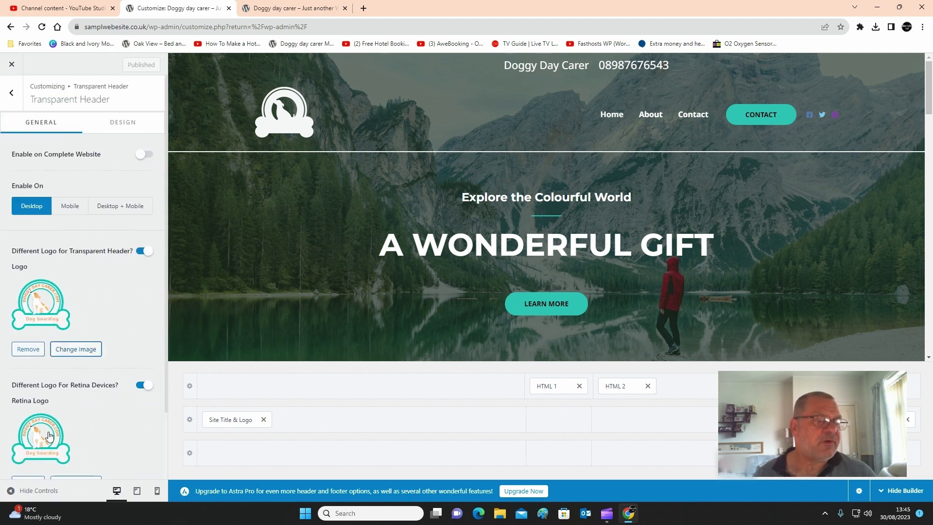
{"action": "left_click", "coordinate": [11, 93]}
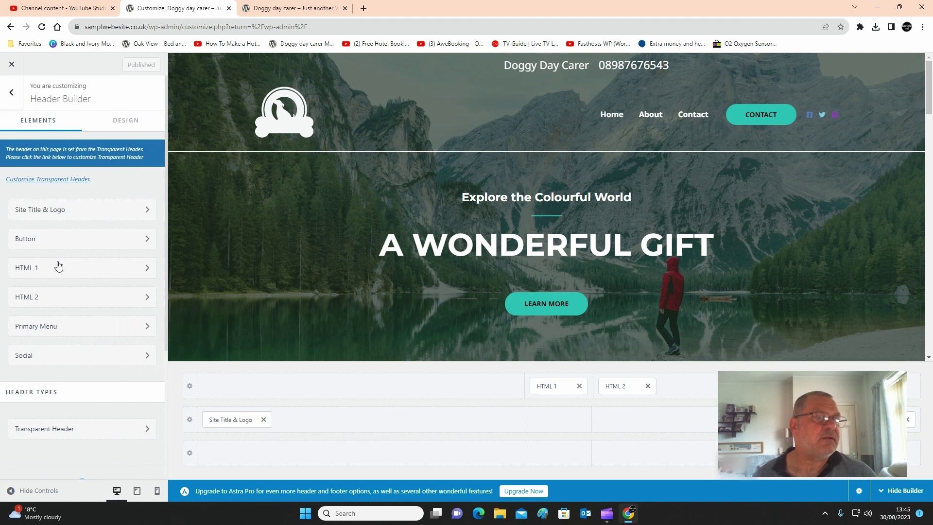
{"action": "left_click", "coordinate": [45, 210]}
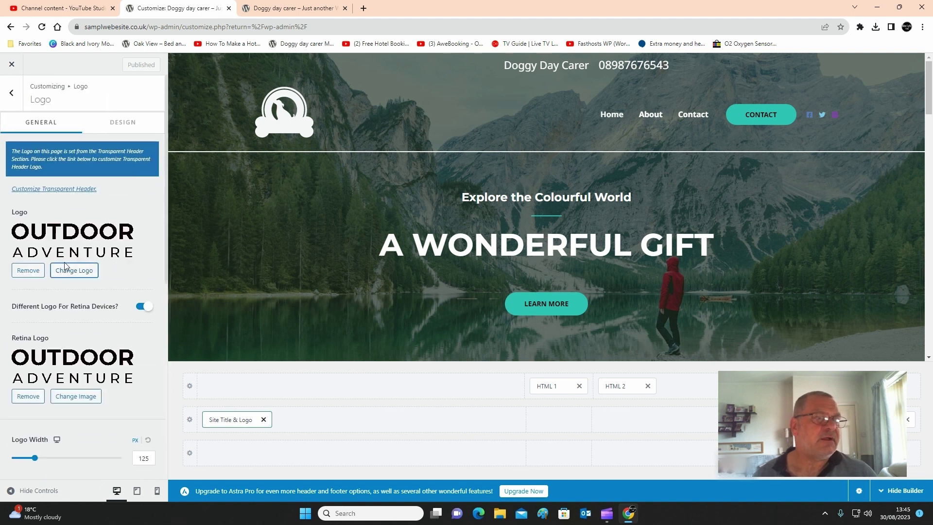
{"action": "left_click", "coordinate": [76, 271]}
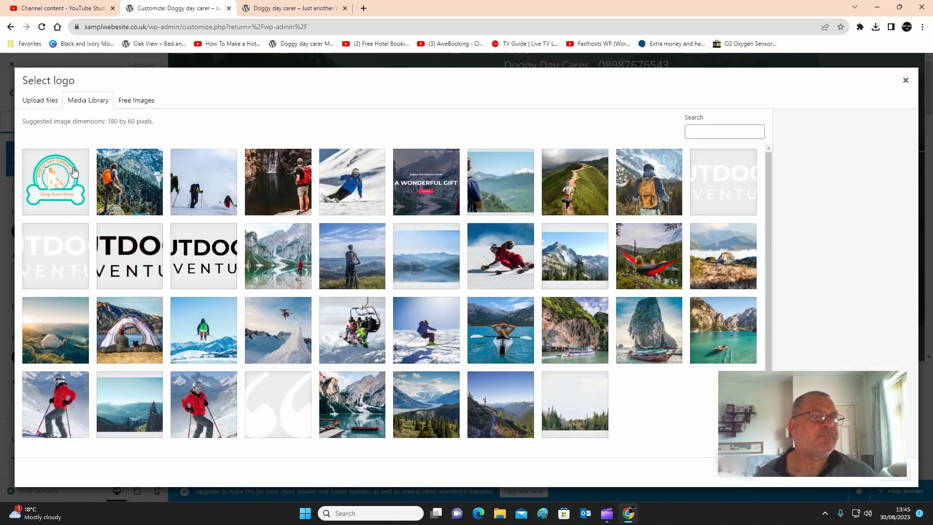
{"action": "left_click", "coordinate": [74, 173]}
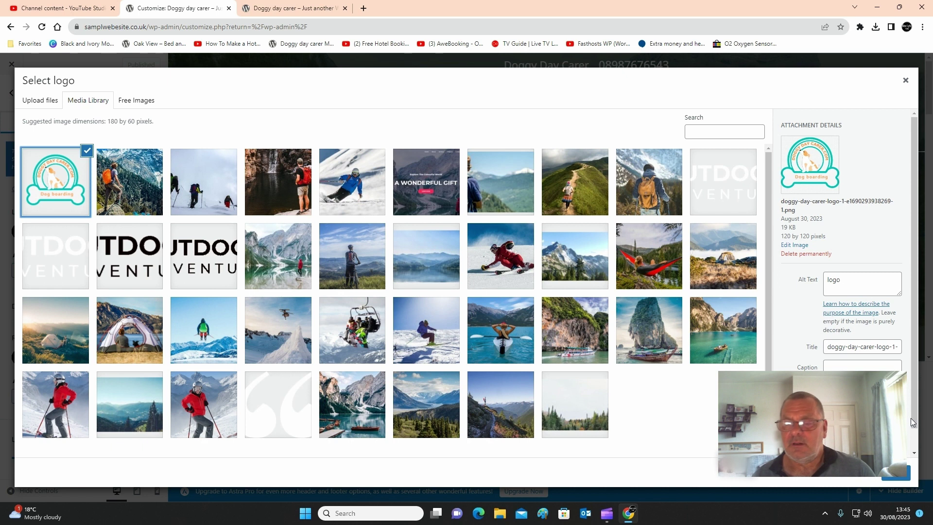
{"action": "left_click", "coordinate": [895, 474]}
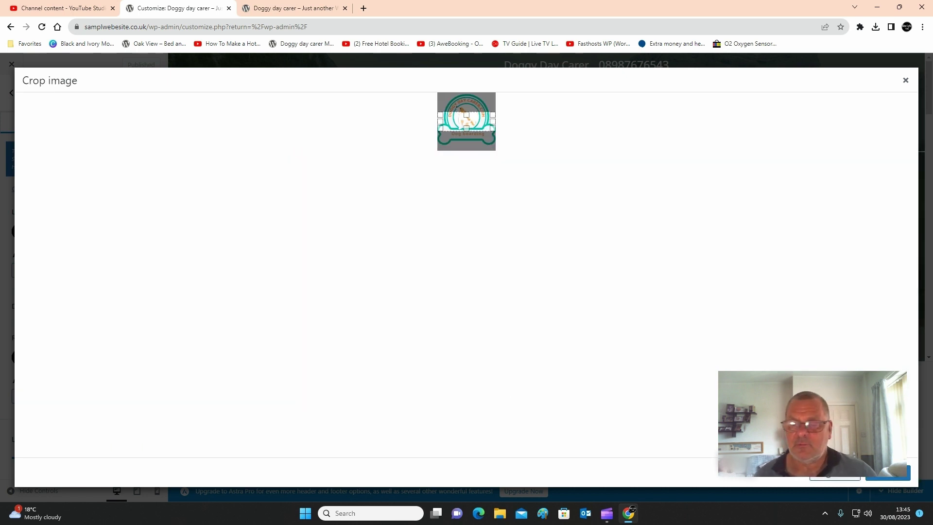
{"action": "left_click", "coordinate": [828, 476]}
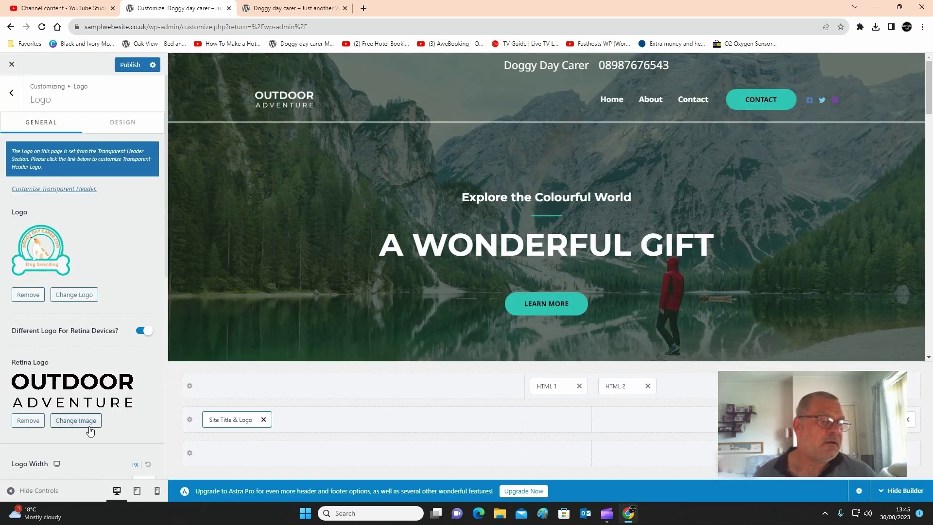
Replace the regular site's retina logo with the Dog boarding logo image from the media library
{"action": "left_click", "coordinate": [86, 424]}
{"action": "left_click", "coordinate": [54, 181]}
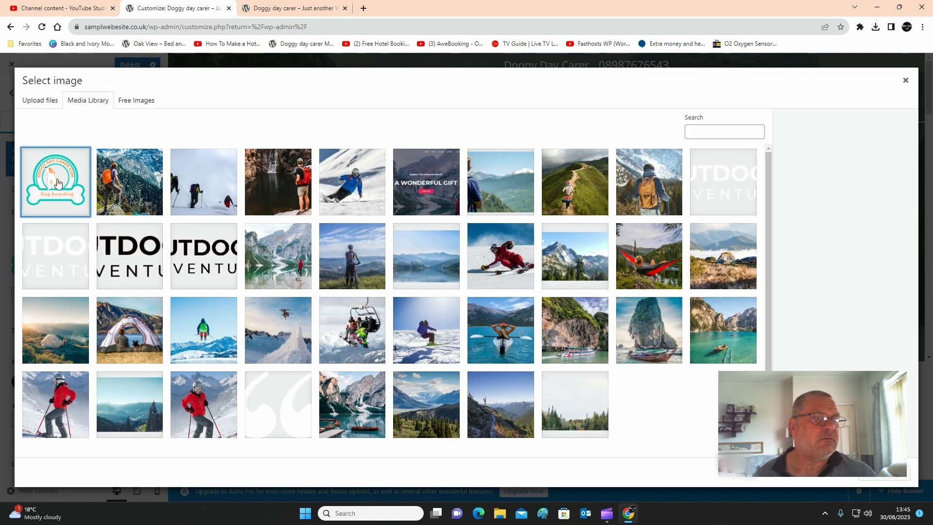
{"action": "left_click", "coordinate": [881, 481]}
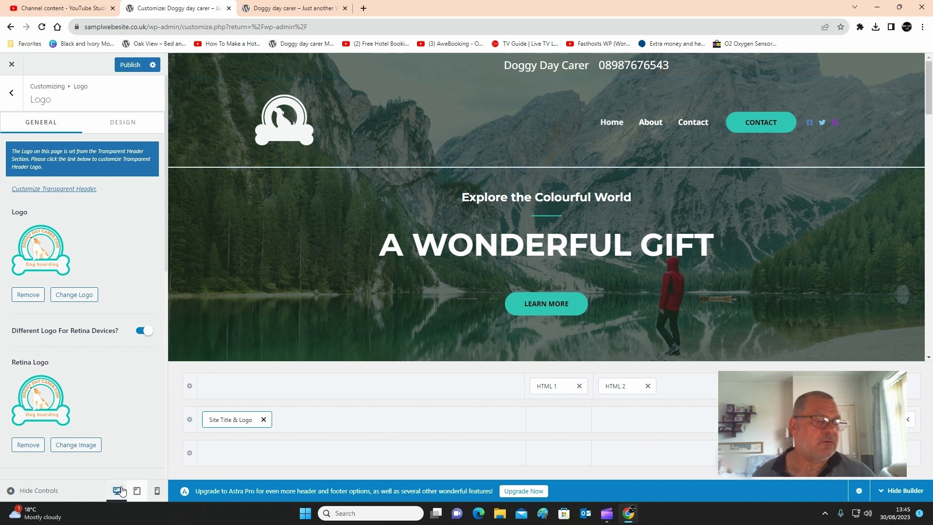
Set the desktop logo width to 74 px and publish the header changes
{"action": "scroll", "coordinate": [27, 413], "scroll_direction": "down", "scroll_amount": 4}
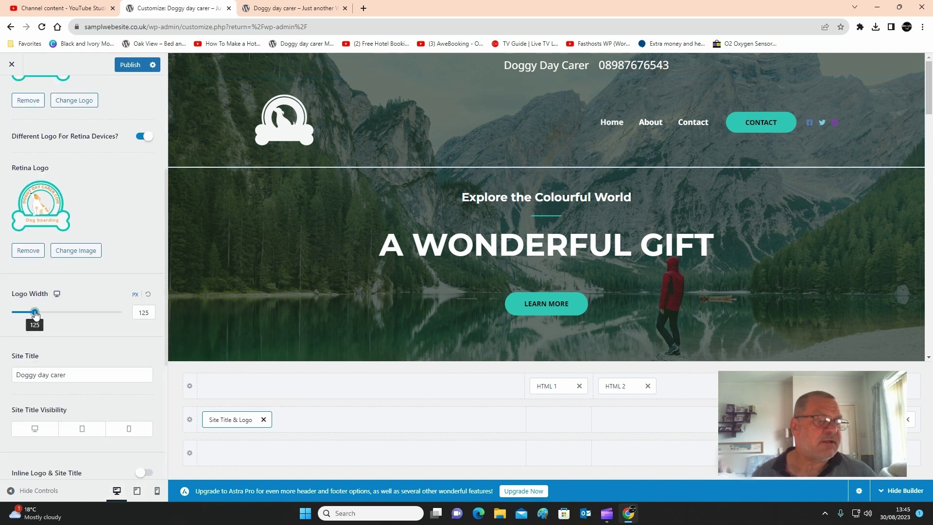
{"action": "left_click_drag", "start_coordinate": [34, 313], "coordinate": [29, 315]}
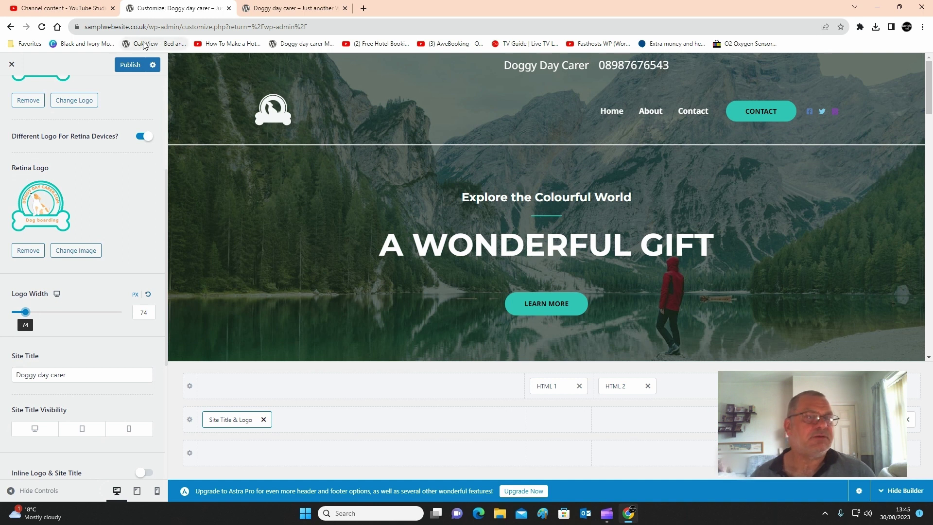
{"action": "left_click", "coordinate": [130, 64]}
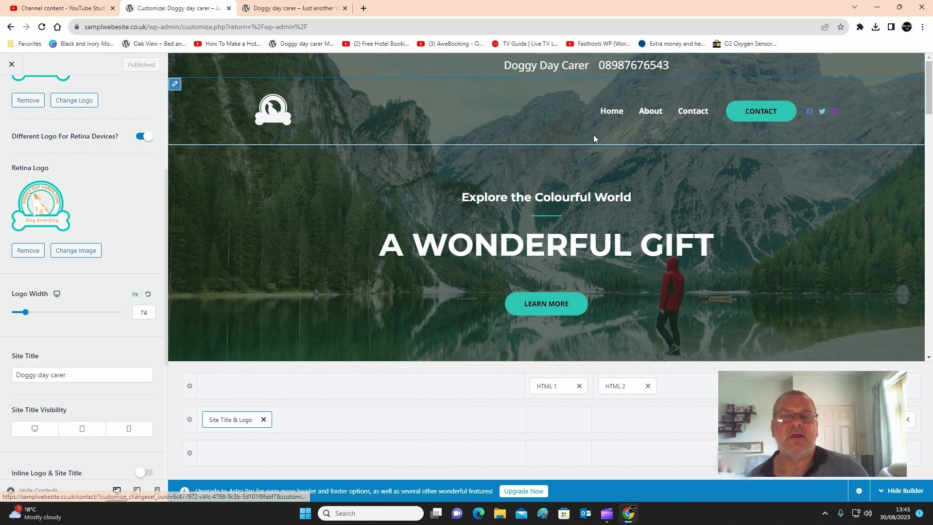
{"action": "scroll", "coordinate": [49, 155], "scroll_direction": "up", "scroll_amount": 5}
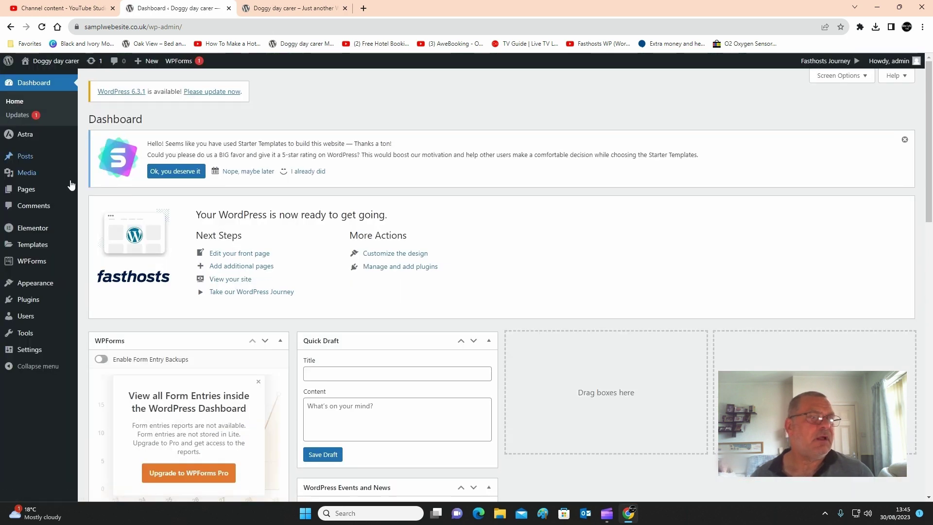
Open the list of all pages from the WordPress dashboard and move the About draft page to the trash
{"action": "mouse_move", "coordinate": [19, 195]}
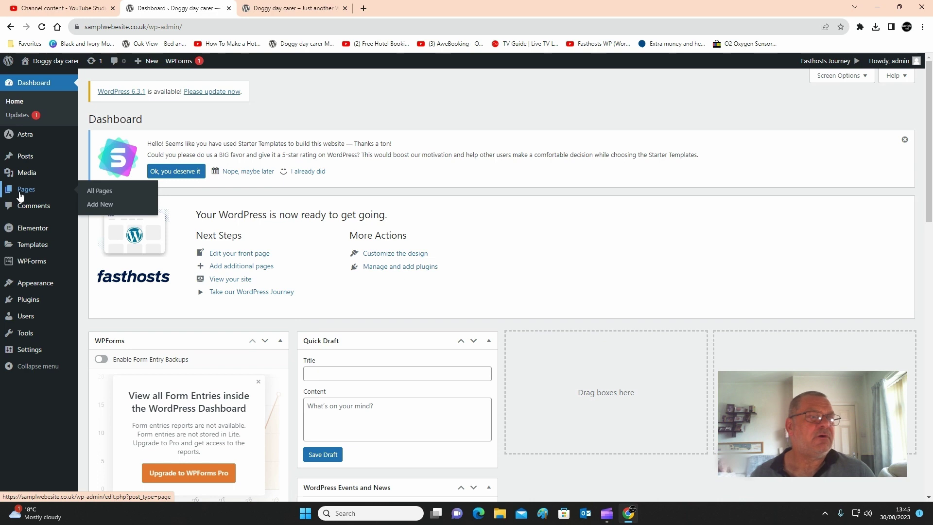
{"action": "left_click", "coordinate": [100, 191]}
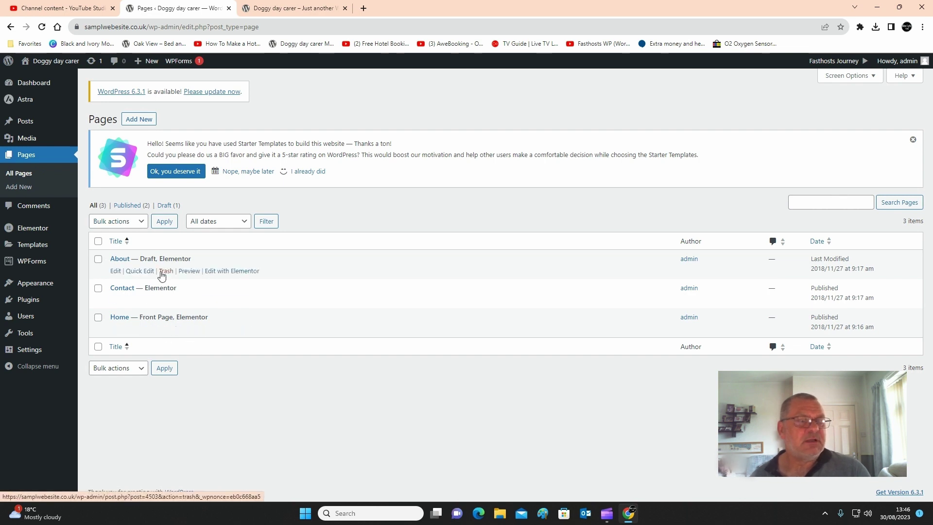
{"action": "left_click", "coordinate": [165, 275]}
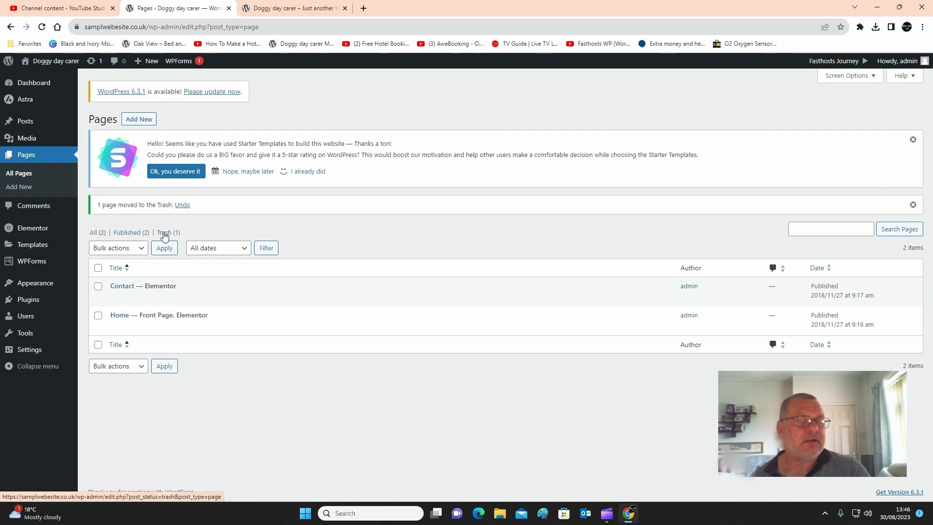
Restore the About page from the trash and return to the list of all pages
{"action": "left_click", "coordinate": [164, 233]}
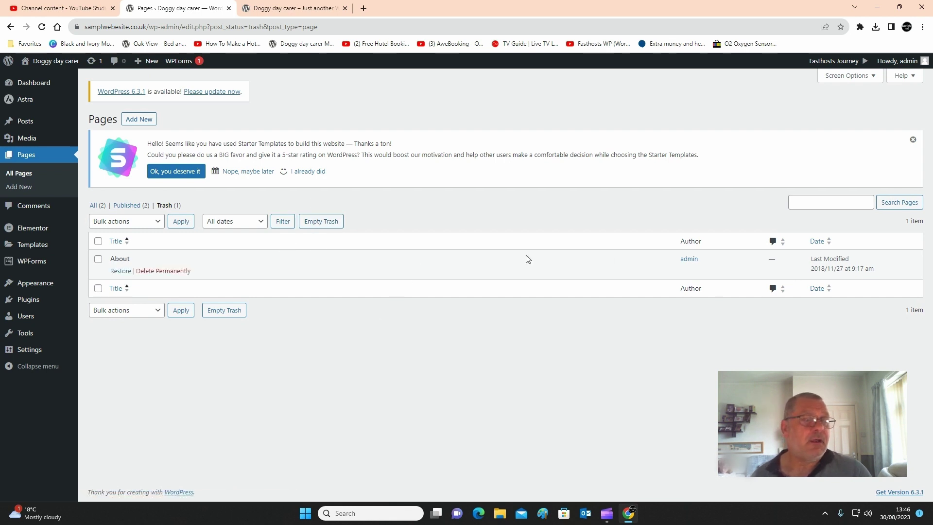
{"action": "left_click", "coordinate": [121, 271]}
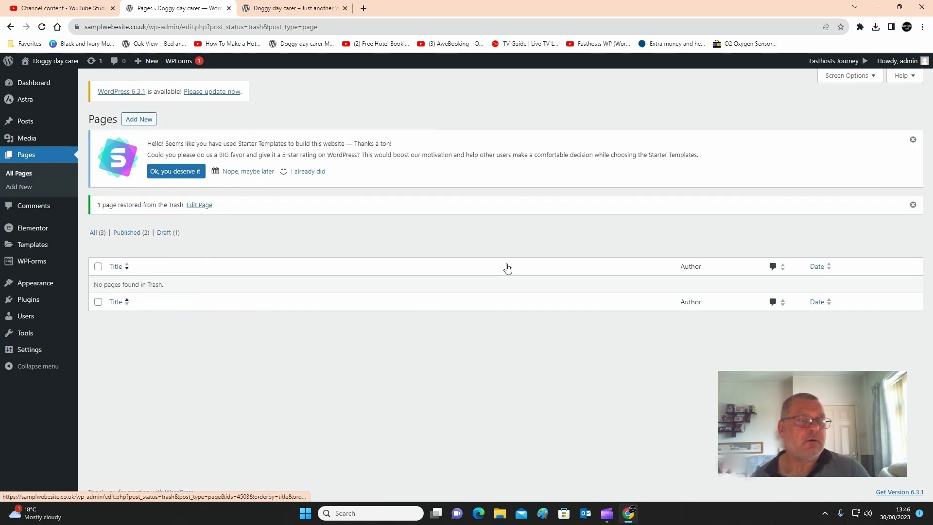
{"action": "left_click", "coordinate": [19, 175]}
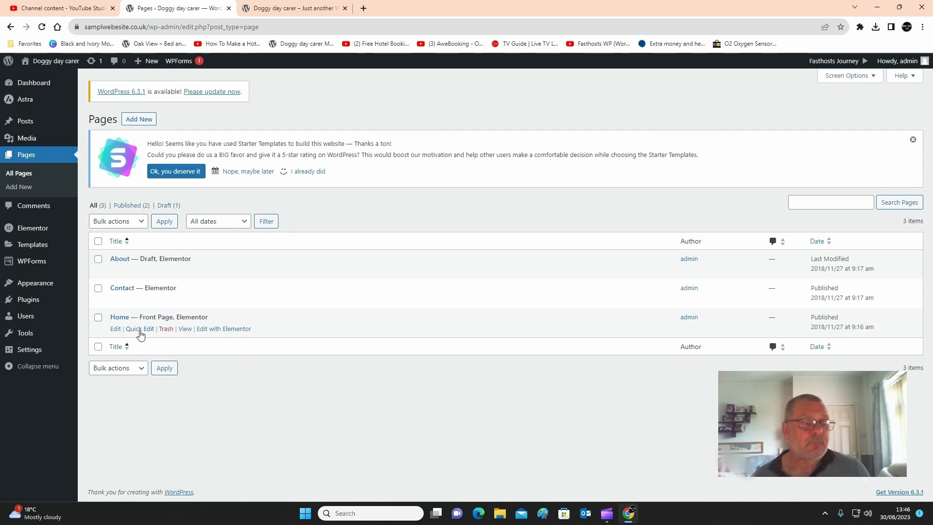
Change the Home page's slug to Doggy-day-care with Quick Edit and save the update
{"action": "left_click", "coordinate": [143, 329]}
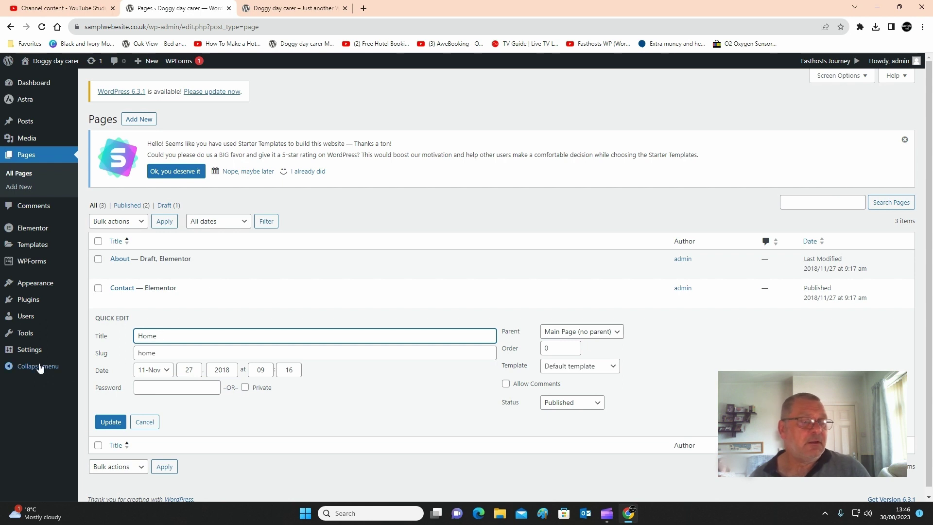
{"action": "left_click_drag", "start_coordinate": [165, 355], "coordinate": [125, 358]}
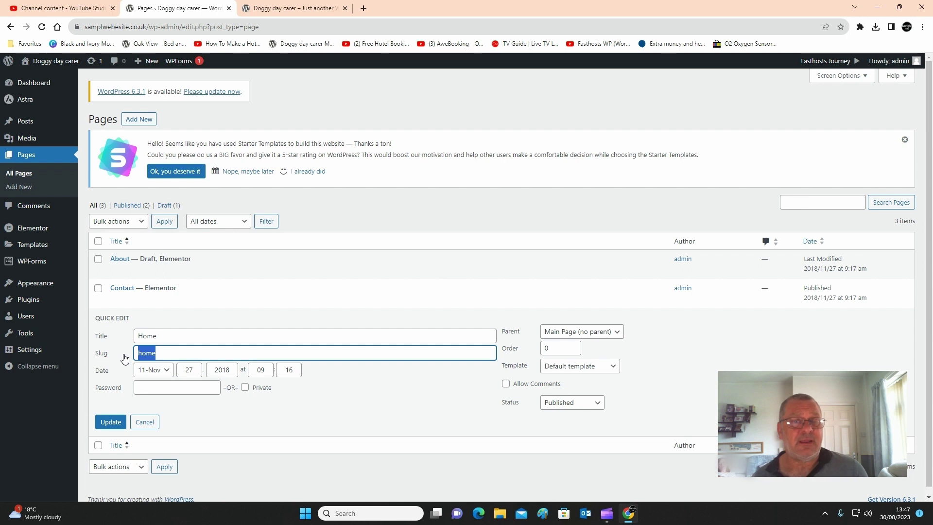
{"action": "type", "text": "Doggy-day-car"}
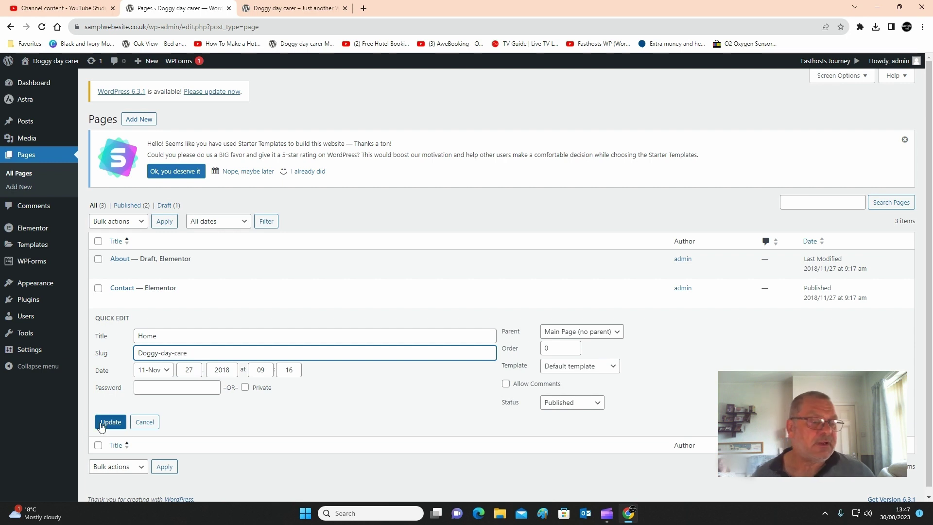
{"action": "left_click", "coordinate": [103, 422]}
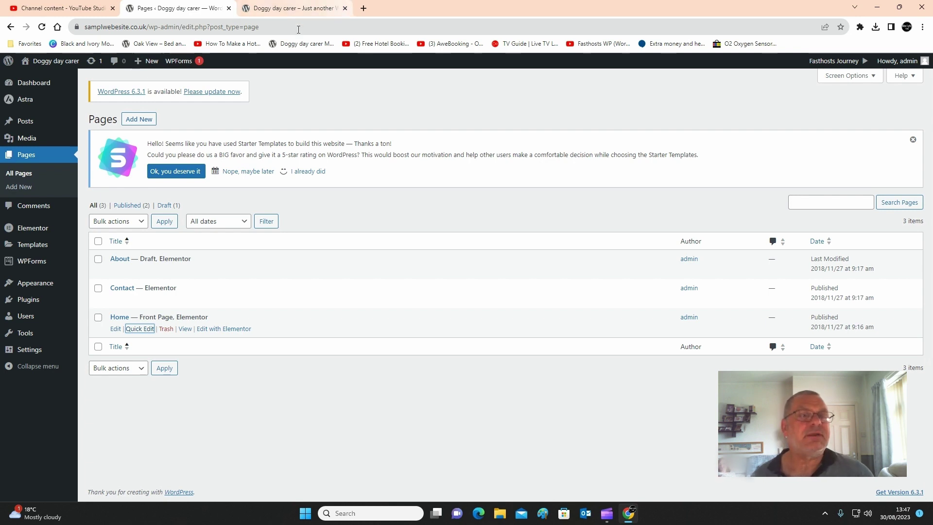
Reload the live site's home page to check the header logo, and return to the WordPress pages list
{"action": "left_click", "coordinate": [293, 8]}
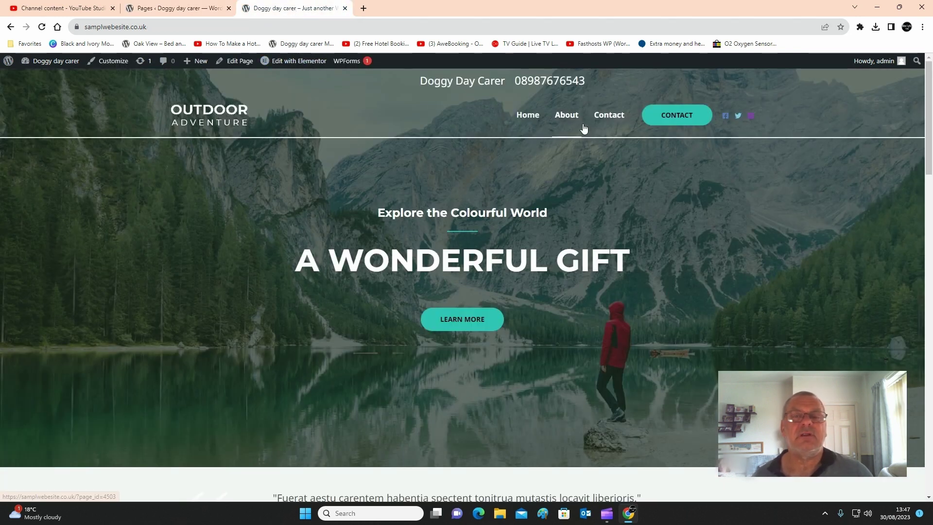
{"action": "left_click", "coordinate": [42, 28]}
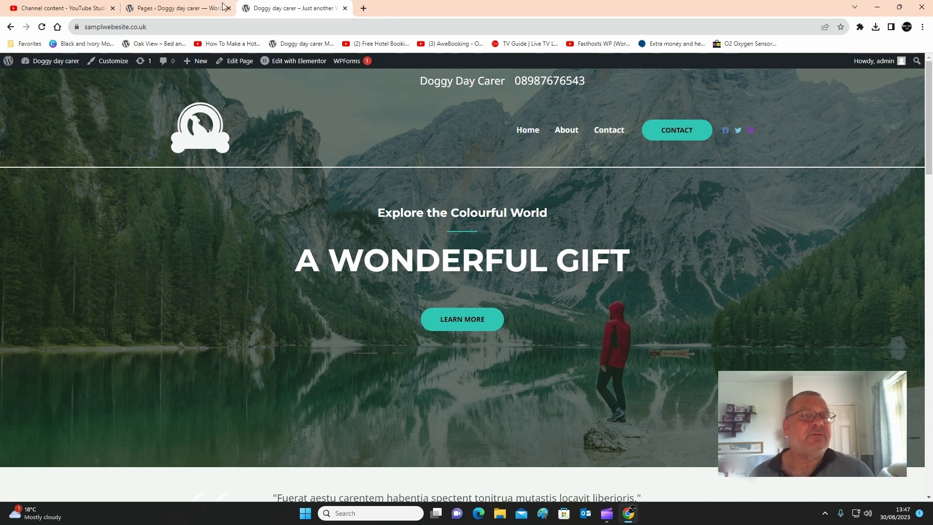
{"action": "left_click", "coordinate": [197, 11]}
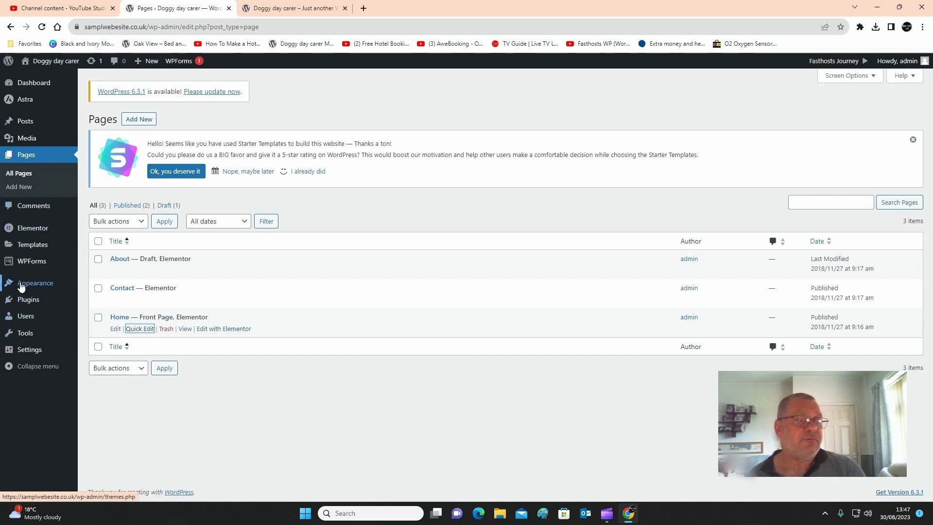
Open the Home page in the Elementor editor and review its sections from the hero down to the upcoming tours
{"action": "left_click", "coordinate": [218, 329]}
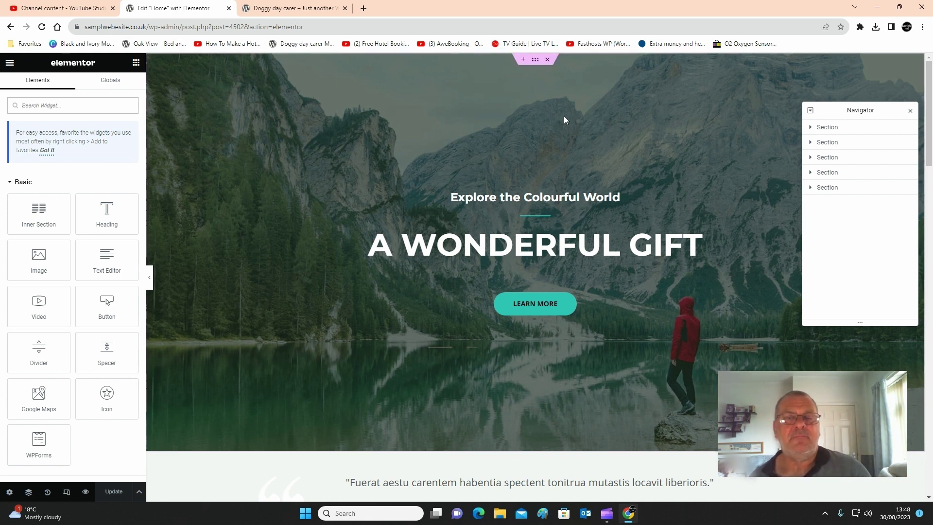
{"action": "scroll", "coordinate": [520, 354], "scroll_direction": "down", "scroll_amount": 13}
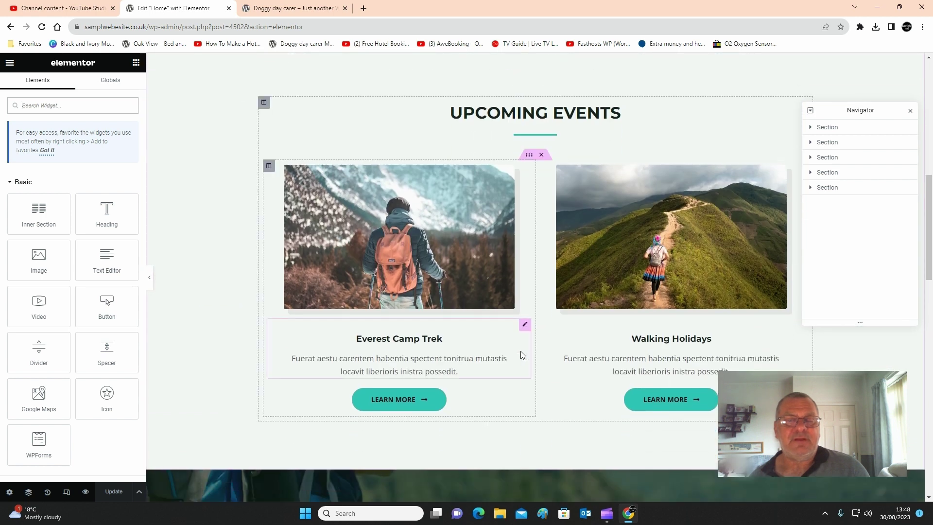
{"action": "scroll", "coordinate": [520, 351], "scroll_direction": "up", "scroll_amount": 8}
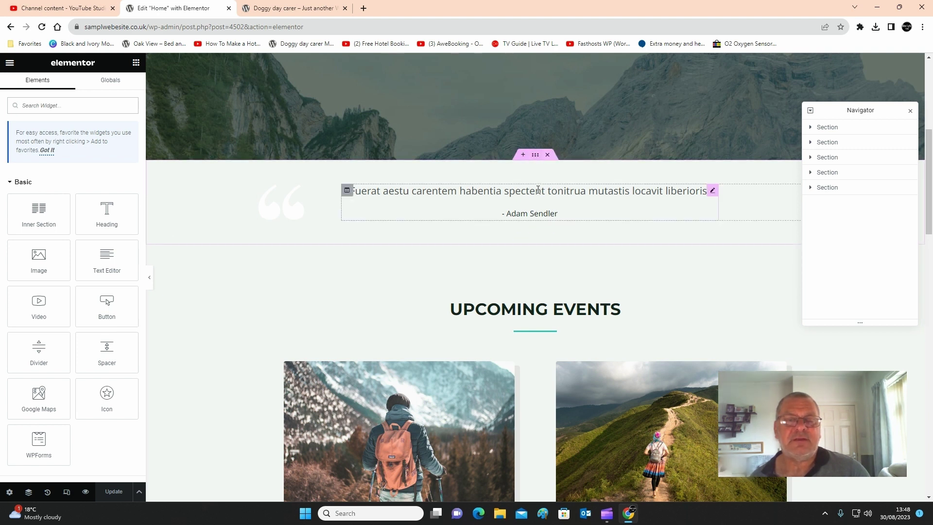
{"action": "scroll", "coordinate": [537, 250], "scroll_direction": "down", "scroll_amount": 5}
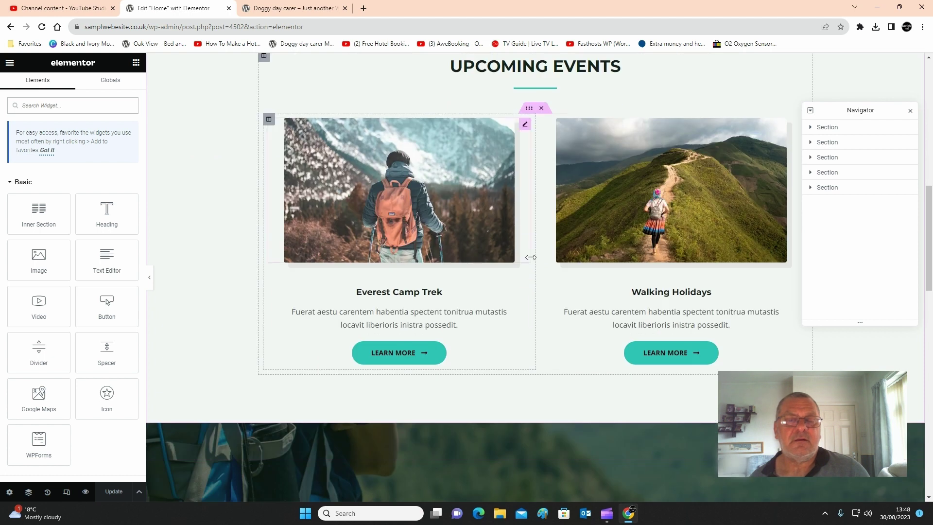
{"action": "scroll", "coordinate": [538, 426], "scroll_direction": "down", "scroll_amount": 1}
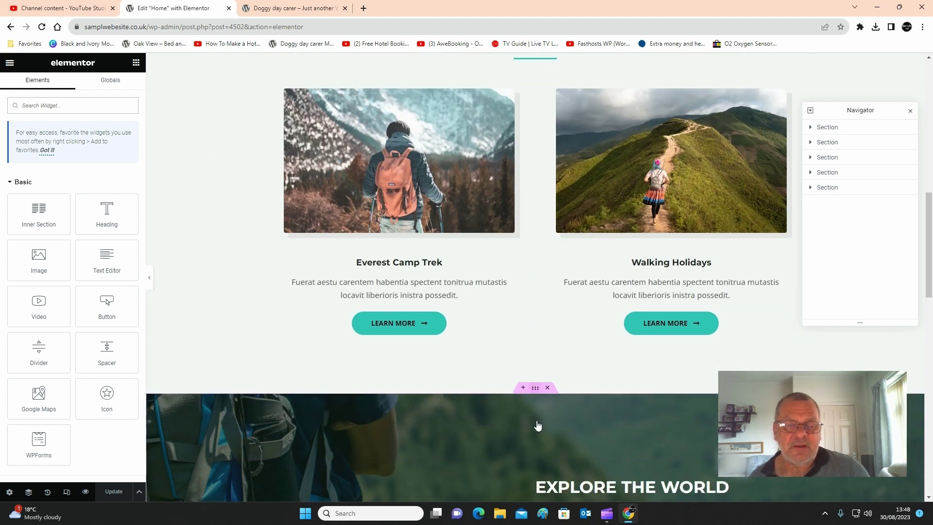
{"action": "scroll", "coordinate": [538, 426], "scroll_direction": "down", "scroll_amount": 9}
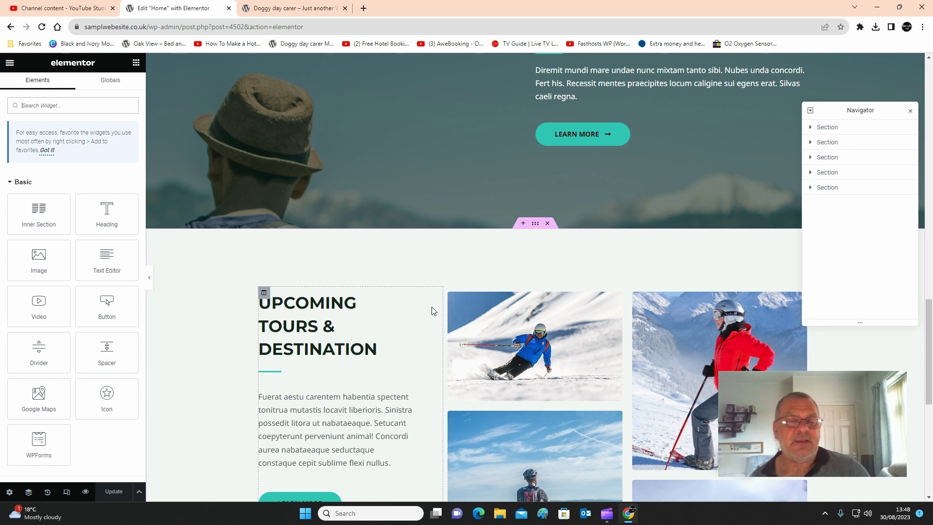
{"action": "scroll", "coordinate": [591, 263], "scroll_direction": "up", "scroll_amount": 20}
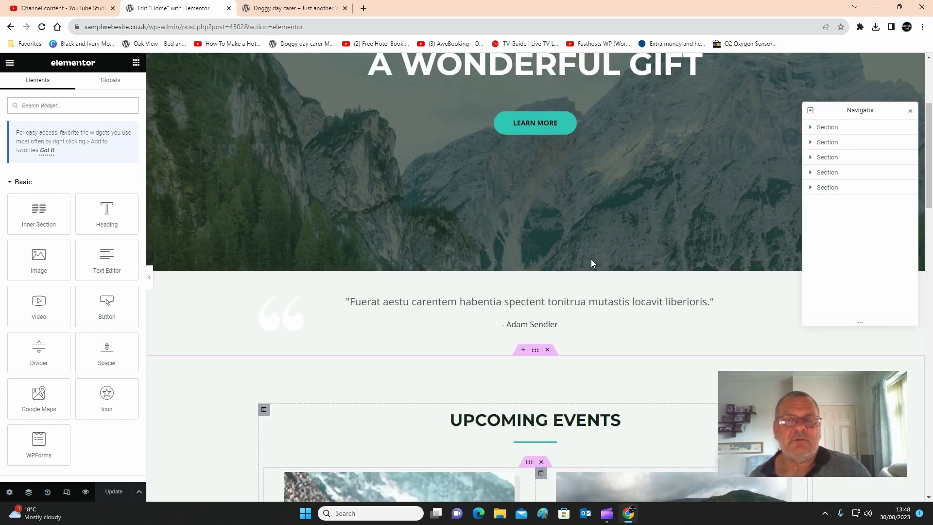
{"action": "scroll", "coordinate": [591, 263], "scroll_direction": "up", "scroll_amount": 4}
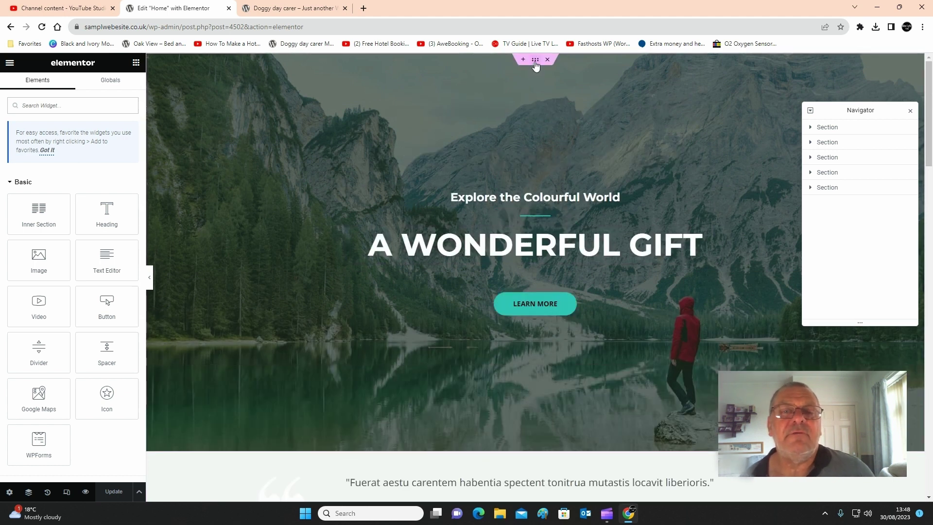
Open the hero section's background style settings and bring up the media library for its background image
{"action": "left_click", "coordinate": [535, 61]}
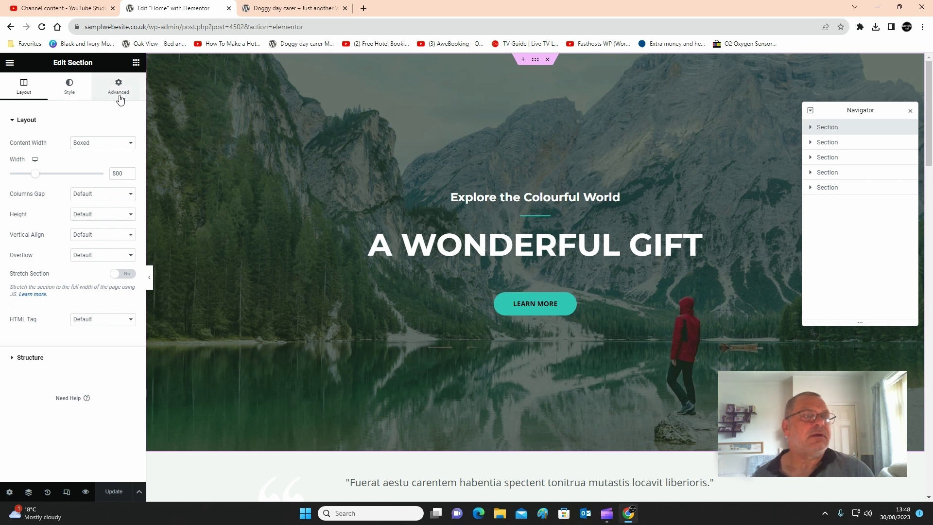
{"action": "left_click", "coordinate": [78, 96]}
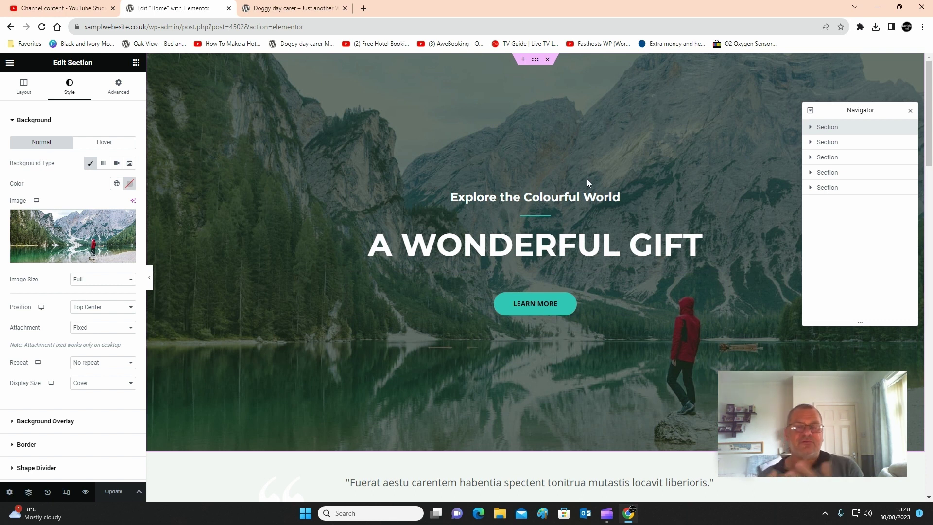
{"action": "left_click", "coordinate": [66, 231]}
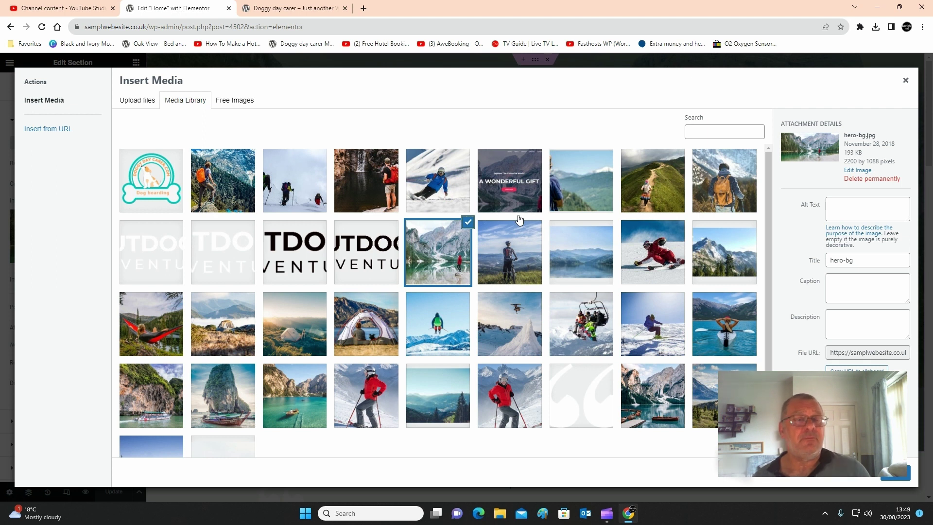
Upload group-portrait-adorable-puppies-jpg.webp from the Downloads folder to the media library
{"action": "left_click", "coordinate": [132, 108]}
{"action": "left_click", "coordinate": [512, 262]}
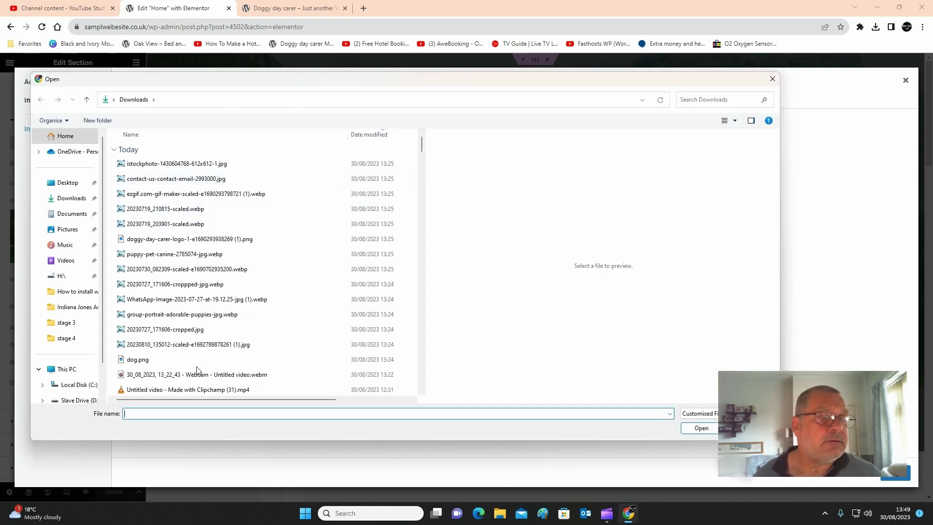
{"action": "left_click", "coordinate": [199, 345]}
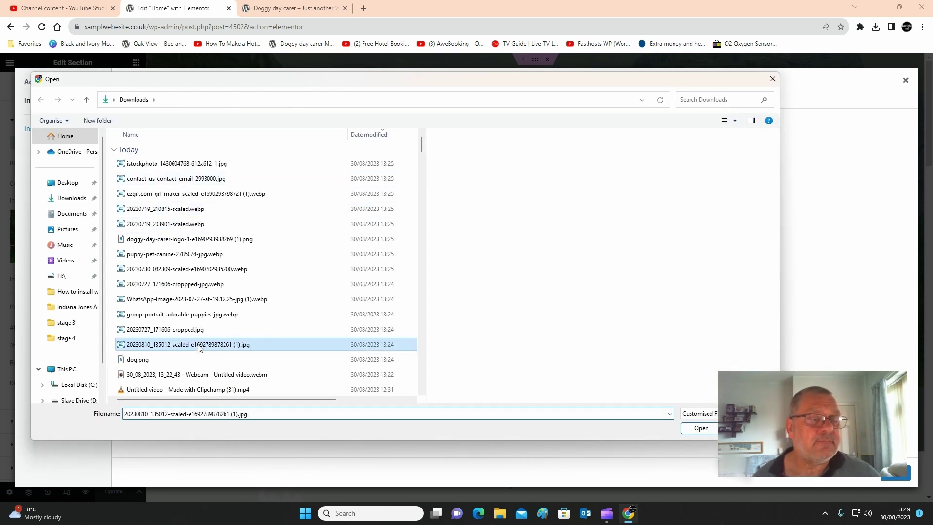
{"action": "key", "text": "Up"}
{"action": "key", "text": "Up"}
{"action": "key", "text": "Up"}
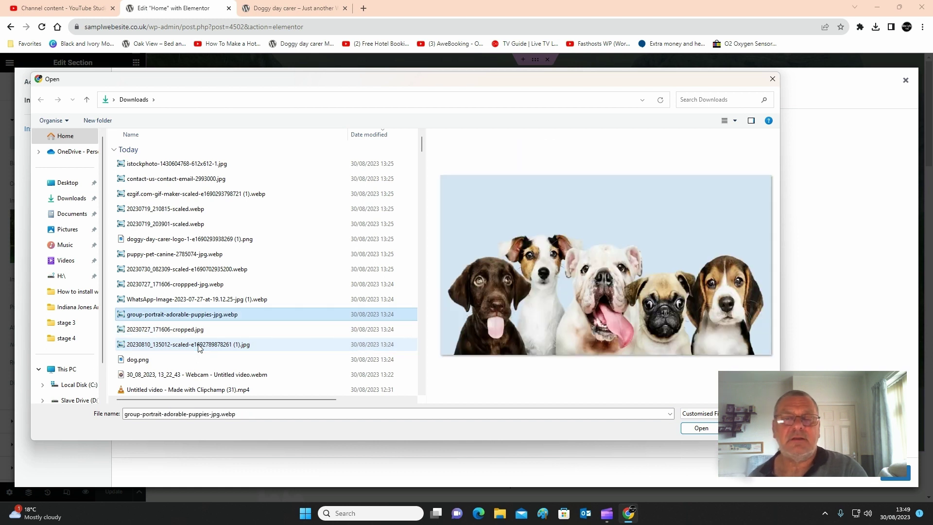
{"action": "key", "text": "Down"}
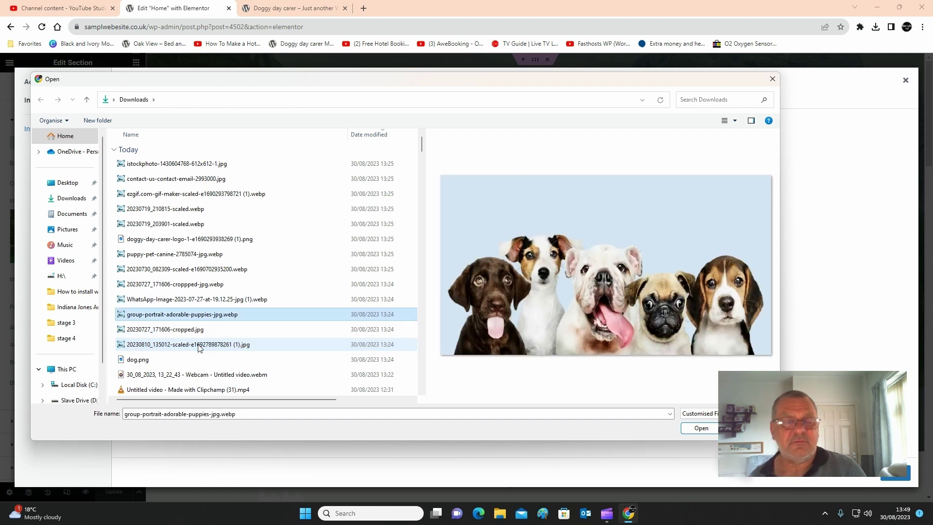
{"action": "double_click", "coordinate": [300, 321]}
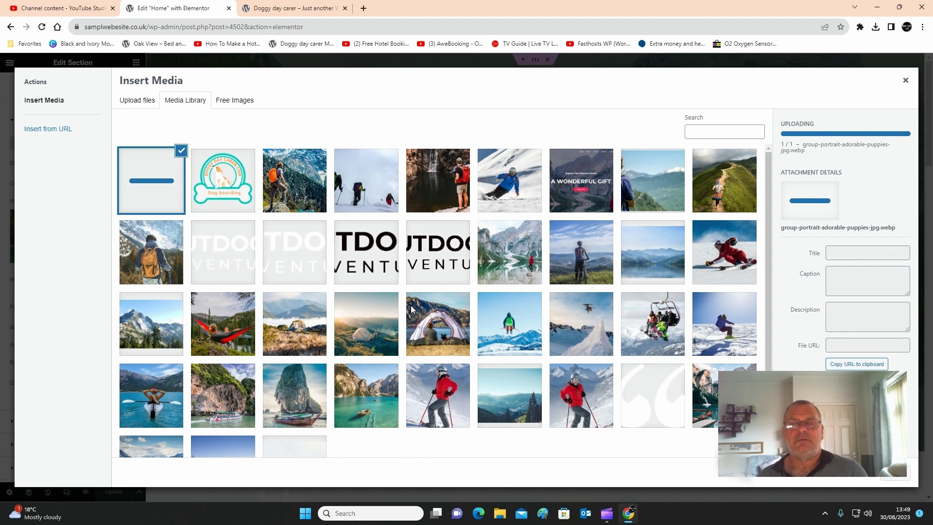
Give the puppies image the alt text "Doggys" and description "Doggys picture 1", and insert it as the hero background
{"action": "left_click", "coordinate": [839, 248]}
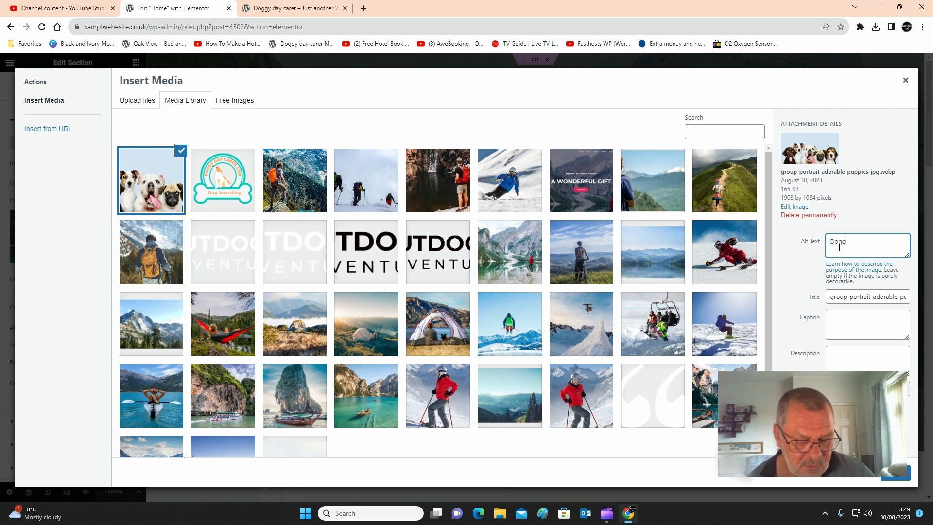
{"action": "left_click", "coordinate": [843, 353]}
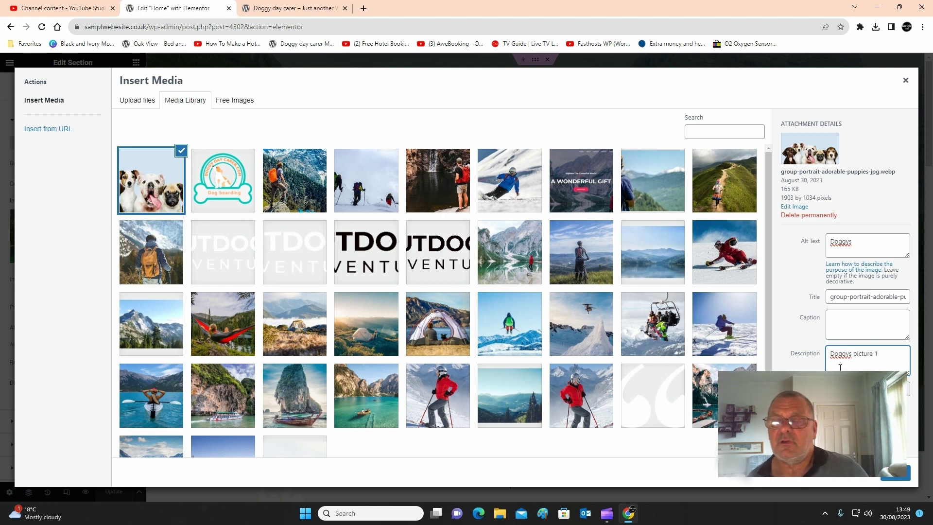
{"action": "left_click", "coordinate": [902, 480]}
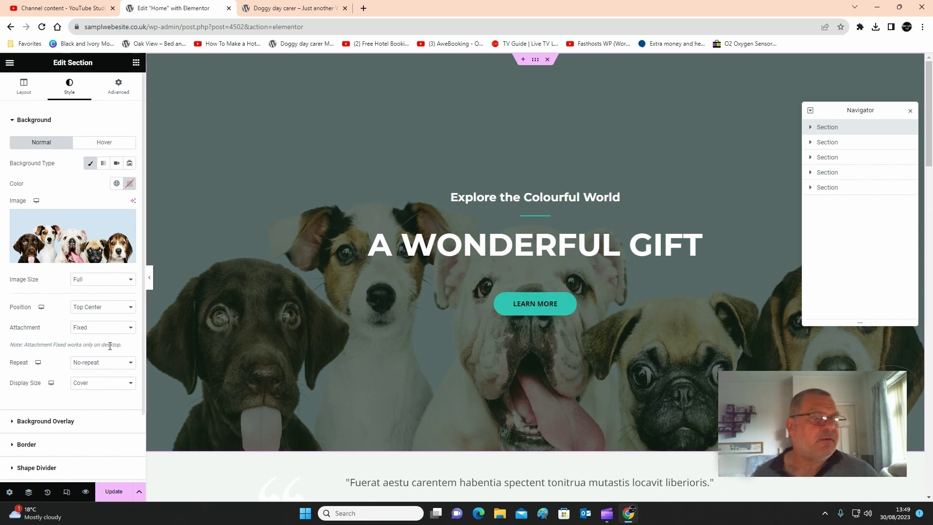
Darken the hero section's background overlay colour to the near-black #040705
{"action": "scroll", "coordinate": [199, 272], "scroll_direction": "down", "scroll_amount": 6}
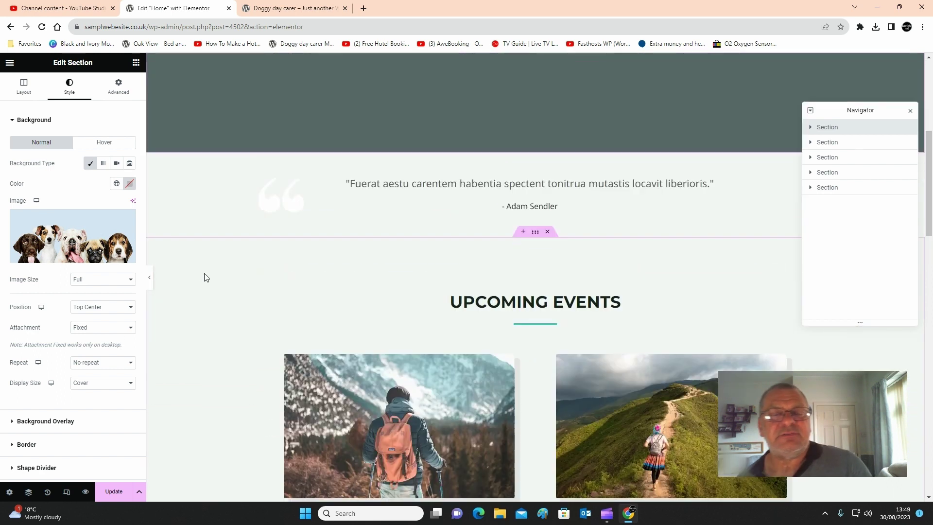
{"action": "scroll", "coordinate": [207, 277], "scroll_direction": "up", "scroll_amount": 6}
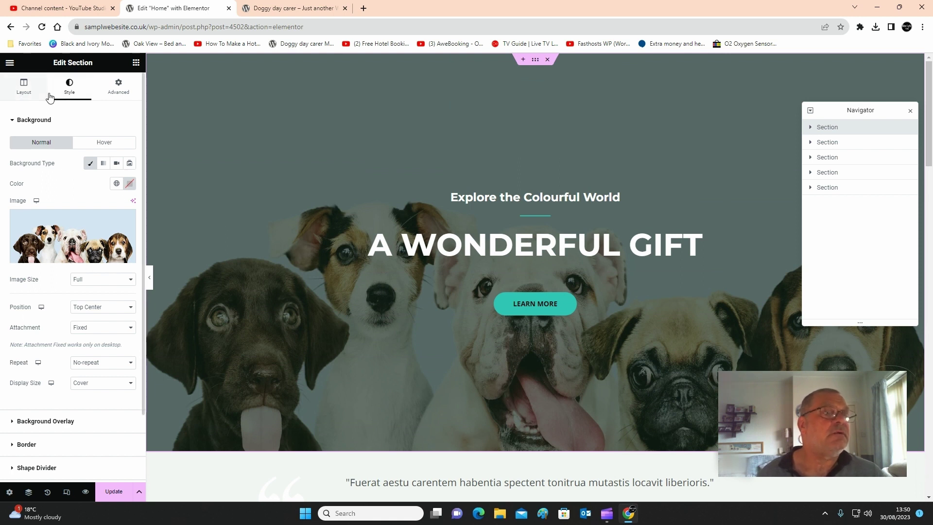
{"action": "scroll", "coordinate": [74, 296], "scroll_direction": "down", "scroll_amount": 2}
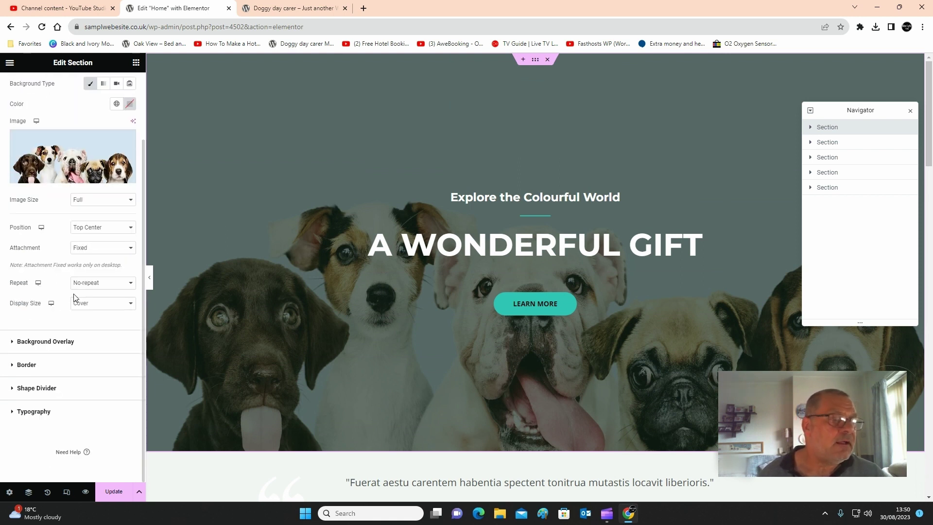
{"action": "left_click", "coordinate": [47, 343]}
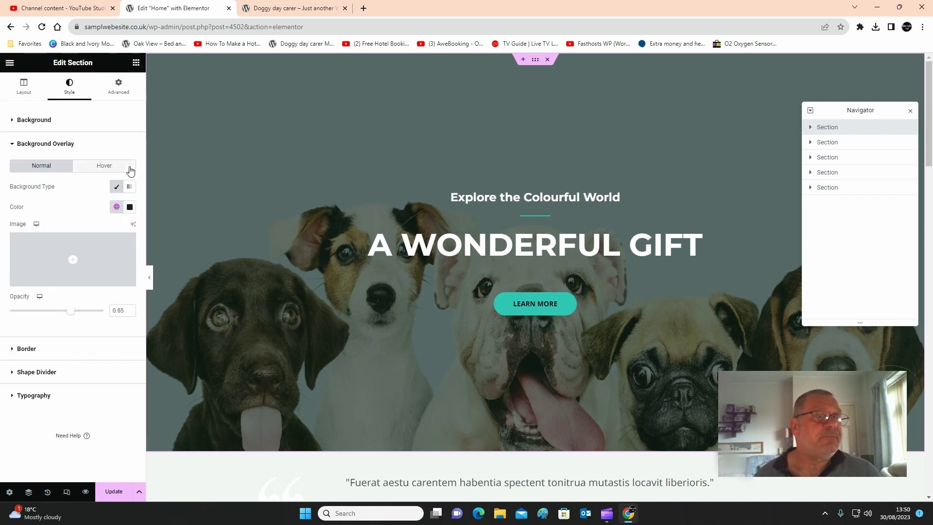
{"action": "left_click", "coordinate": [130, 206]}
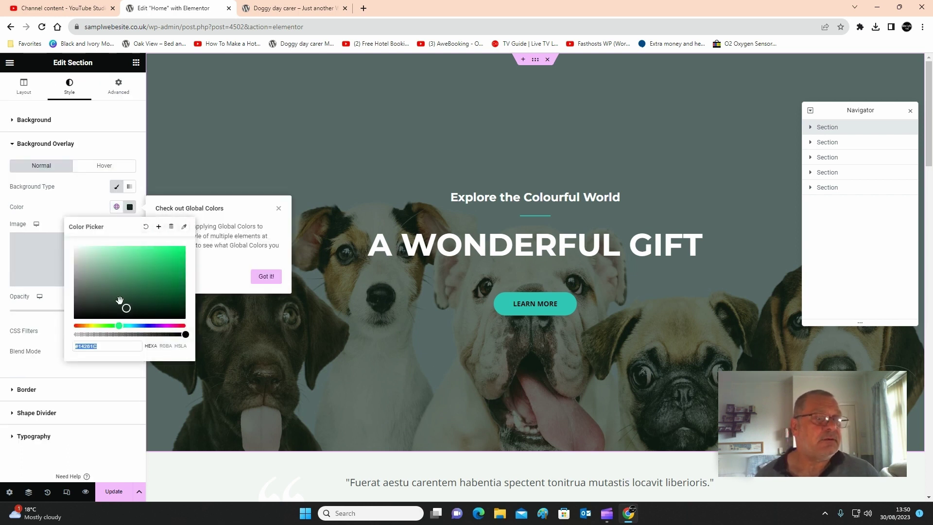
{"action": "mouse_move", "coordinate": [126, 308]}
{"action": "left_mouse_down"}
{"action": "mouse_move", "coordinate": [146, 271]}
{"action": "mouse_move", "coordinate": [138, 302]}
{"action": "mouse_move", "coordinate": [116, 319]}
{"action": "mouse_move", "coordinate": [79, 321]}
{"action": "mouse_move", "coordinate": [123, 317]}
{"action": "left_mouse_up"}
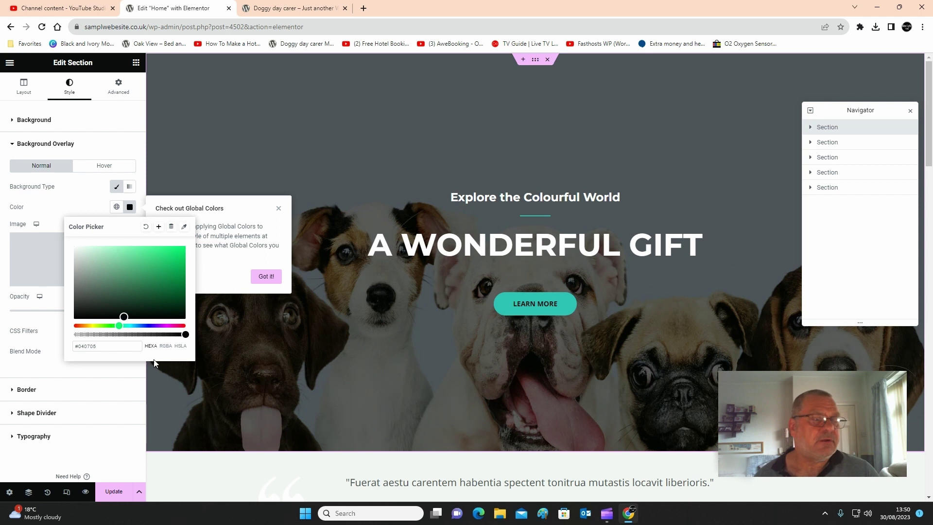
{"action": "left_click", "coordinate": [180, 334]}
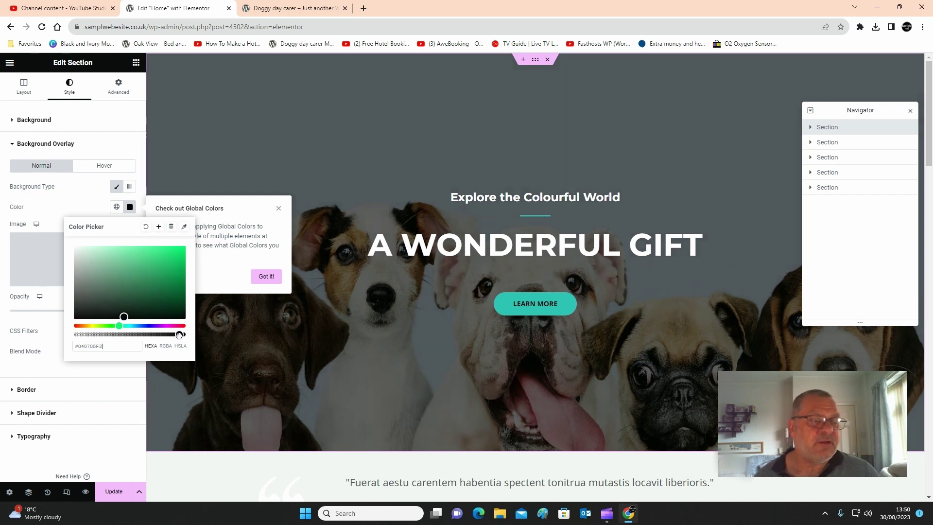
{"action": "left_click_drag", "start_coordinate": [179, 334], "coordinate": [201, 340]}
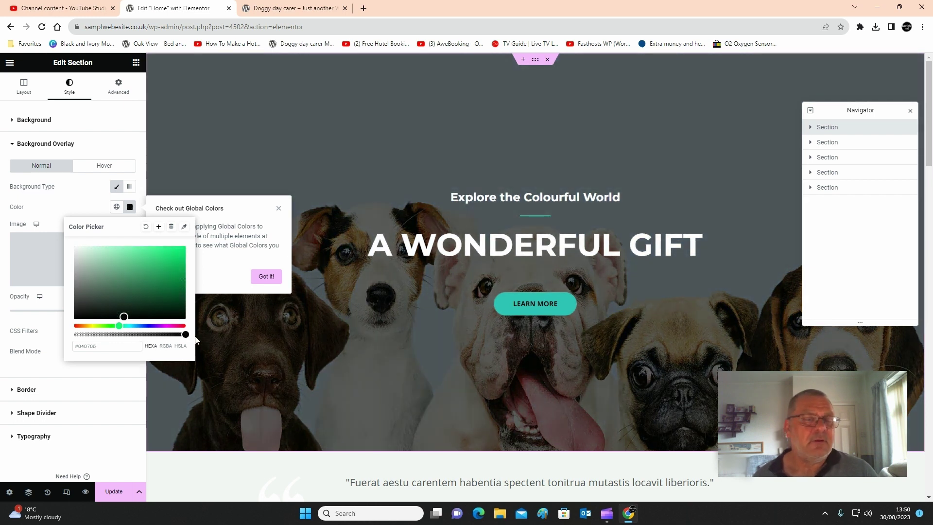
{"action": "left_click", "coordinate": [86, 208]}
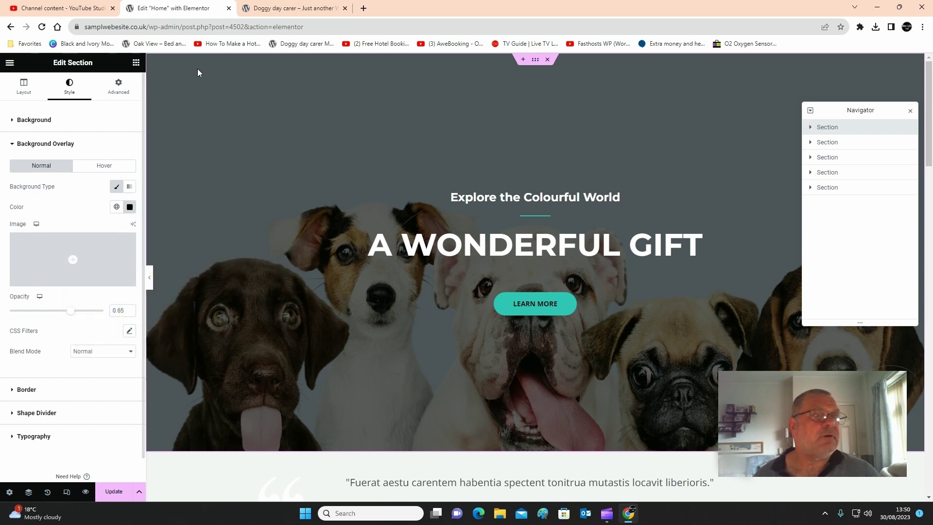
Save the Home page with the updated hero background and overlay
{"action": "scroll", "coordinate": [71, 170], "scroll_direction": "down", "scroll_amount": 1}
{"action": "left_click", "coordinate": [119, 492]}
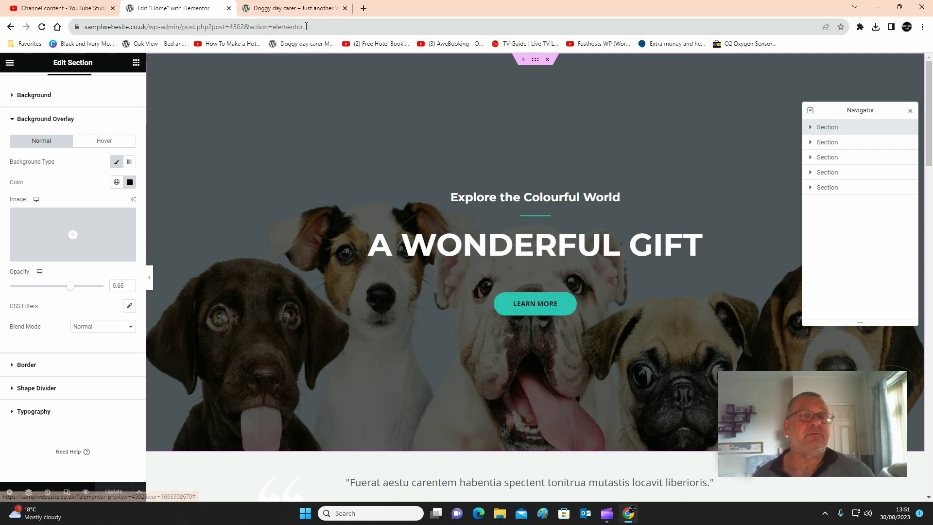
Open the Contact page on the live site and copy its web address
{"action": "left_click", "coordinate": [298, 10]}
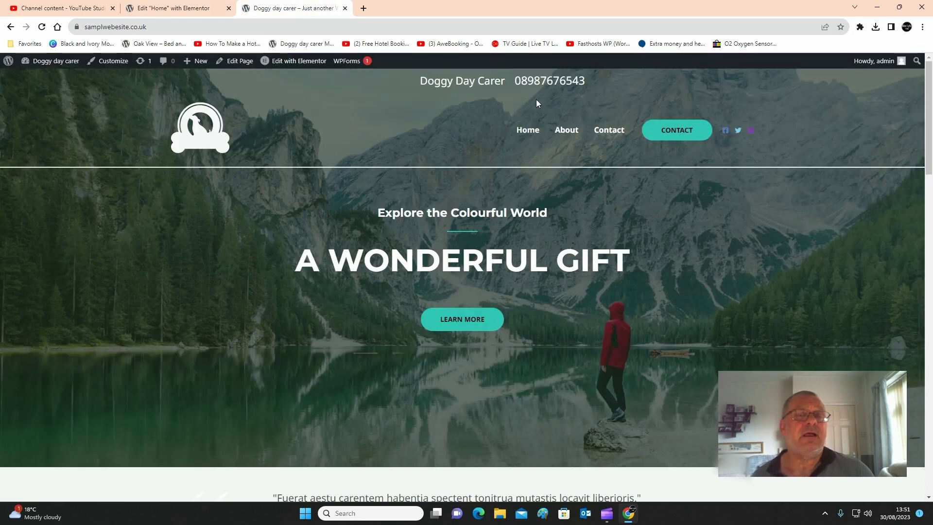
{"action": "left_click", "coordinate": [607, 130]}
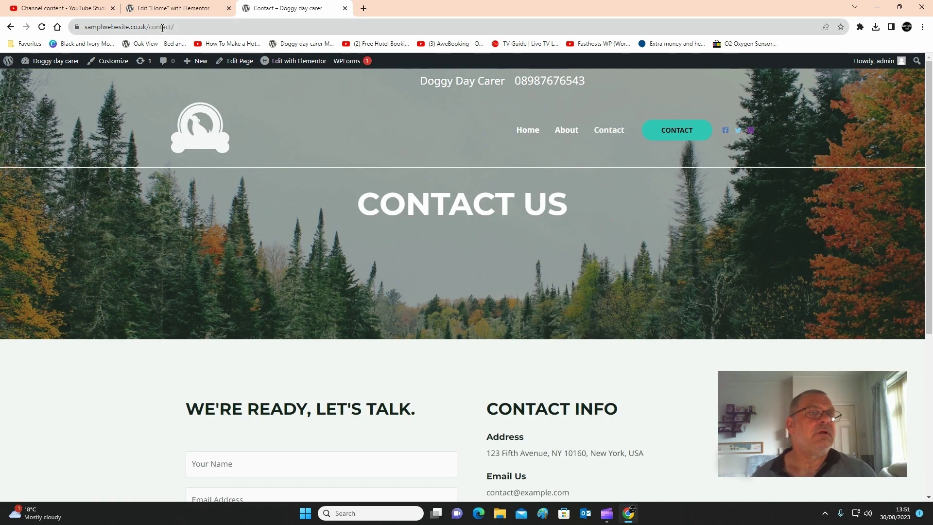
{"action": "left_click", "coordinate": [162, 28]}
{"action": "right_click", "coordinate": [162, 29]}
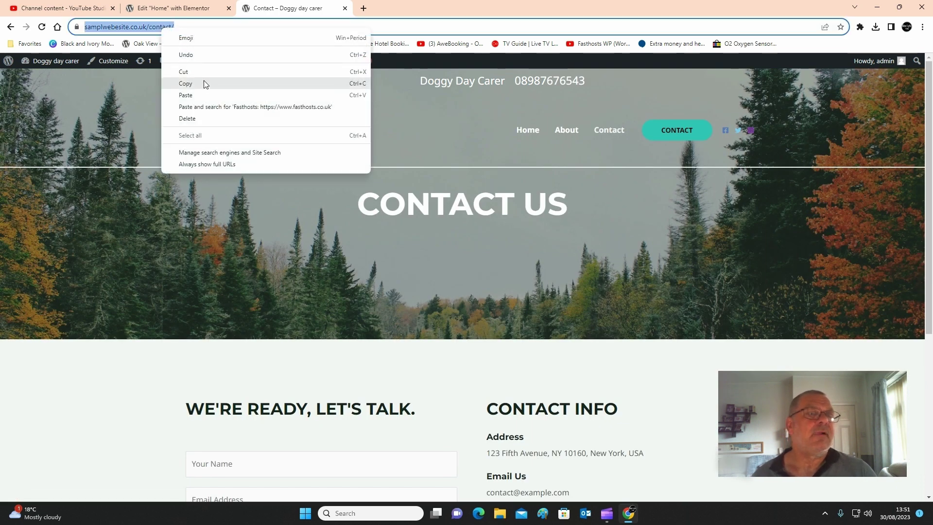
{"action": "left_click", "coordinate": [186, 84]}
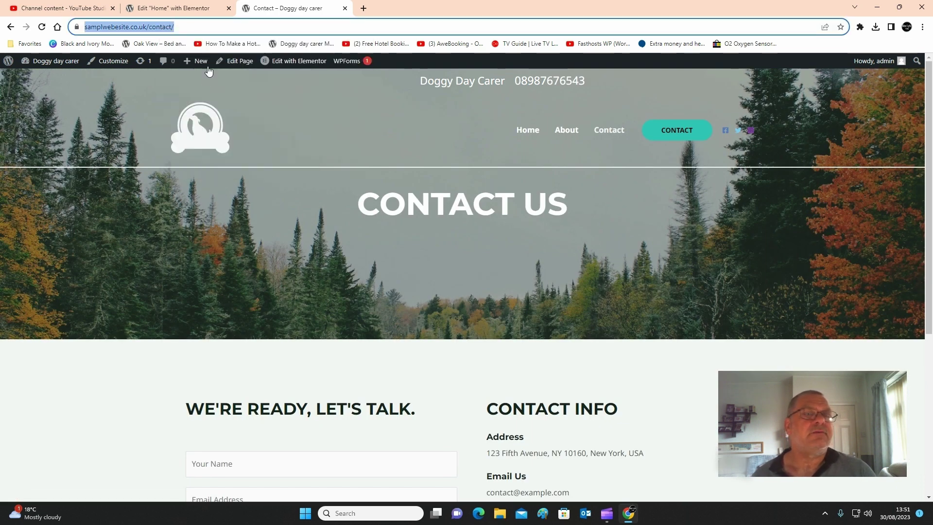
{"action": "left_click", "coordinate": [195, 9]}
{"action": "left_click", "coordinate": [530, 308]}
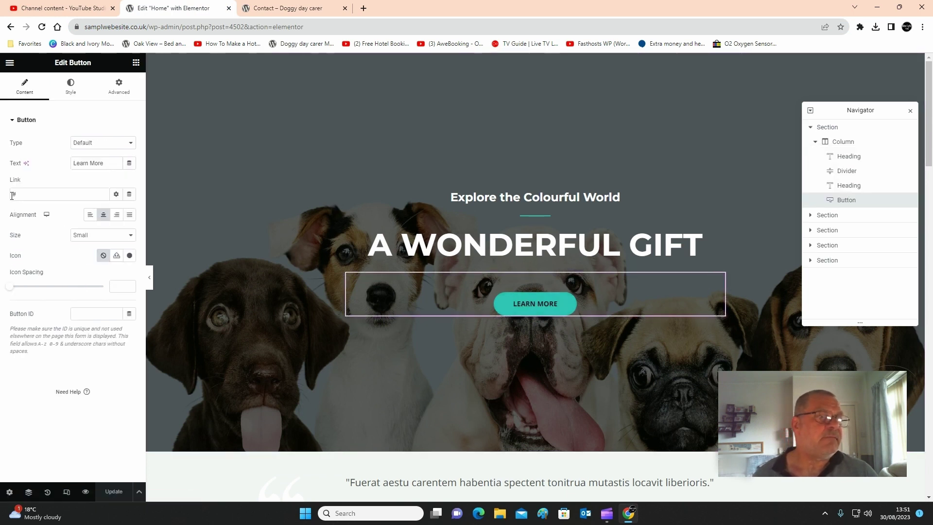
{"action": "left_click_drag", "start_coordinate": [12, 195], "coordinate": [15, 195]}
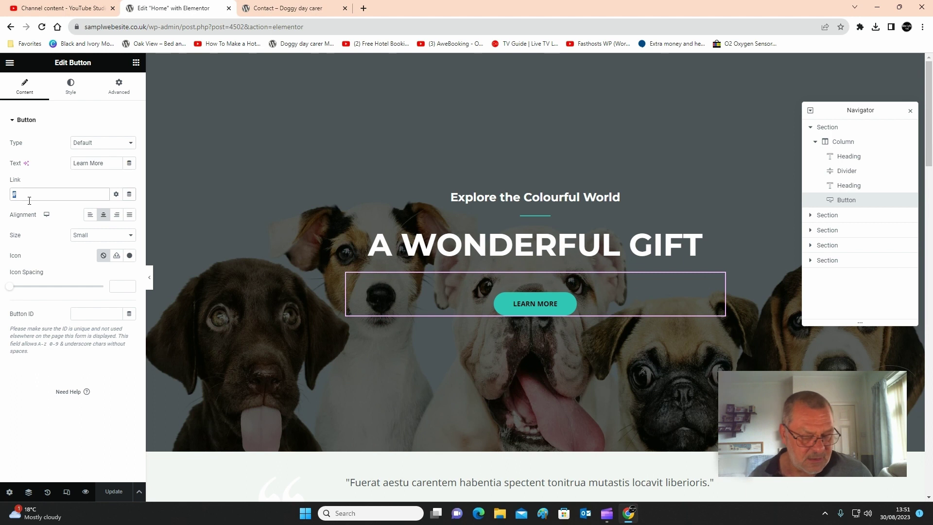
{"action": "key", "text": "ctrl+v"}
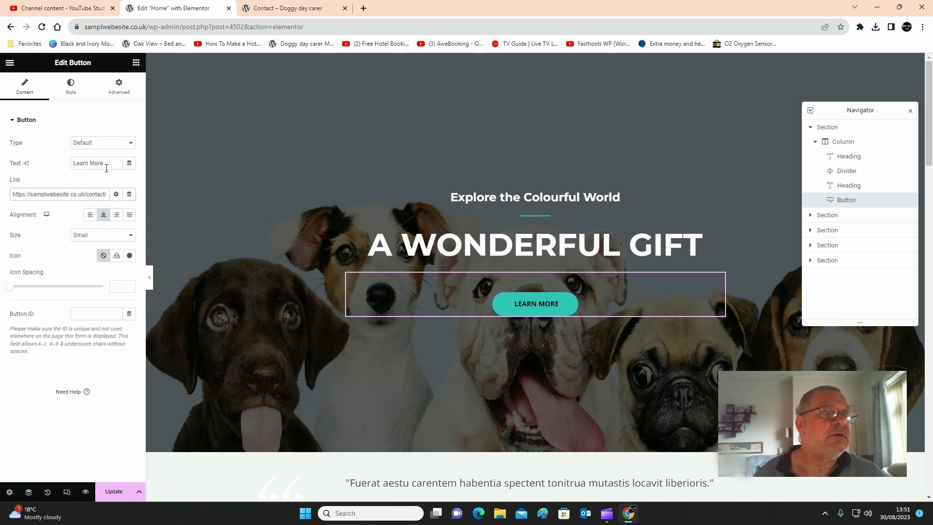
Change the hero button's text to "Contact" and save the page
{"action": "left_click_drag", "start_coordinate": [106, 168], "coordinate": [52, 173]}
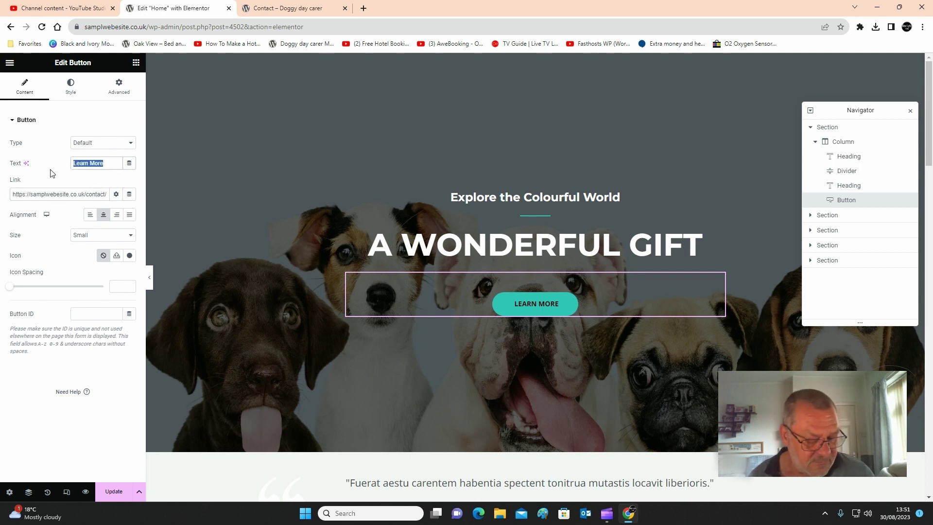
{"action": "type", "text": "Con"}
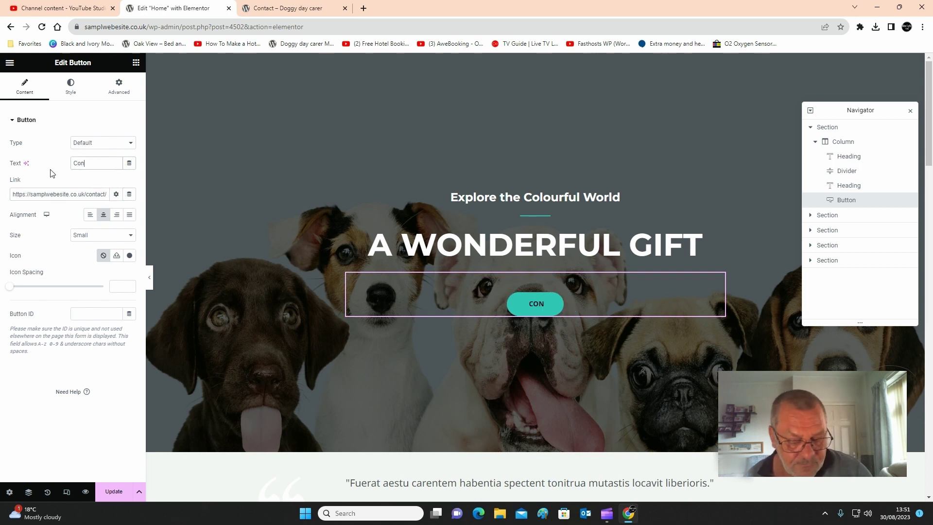
{"action": "type", "text": "tact"}
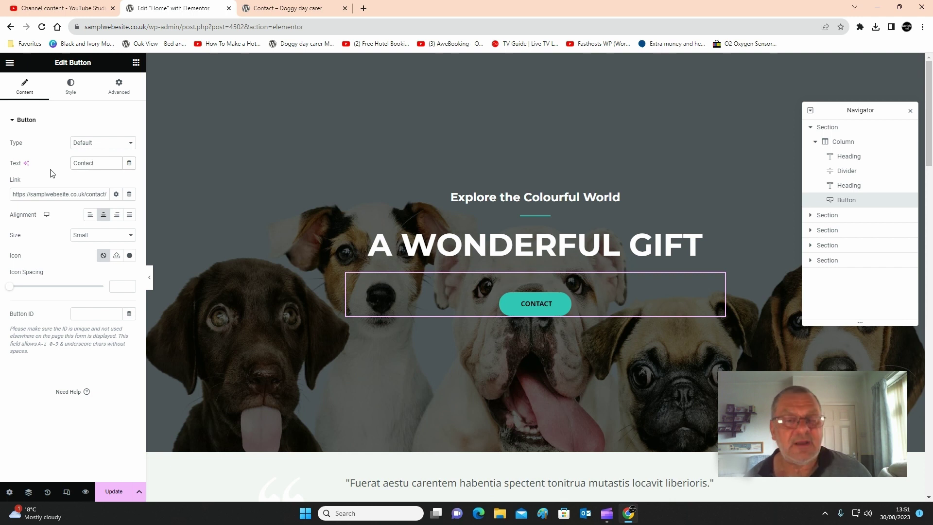
{"action": "left_click", "coordinate": [116, 493]}
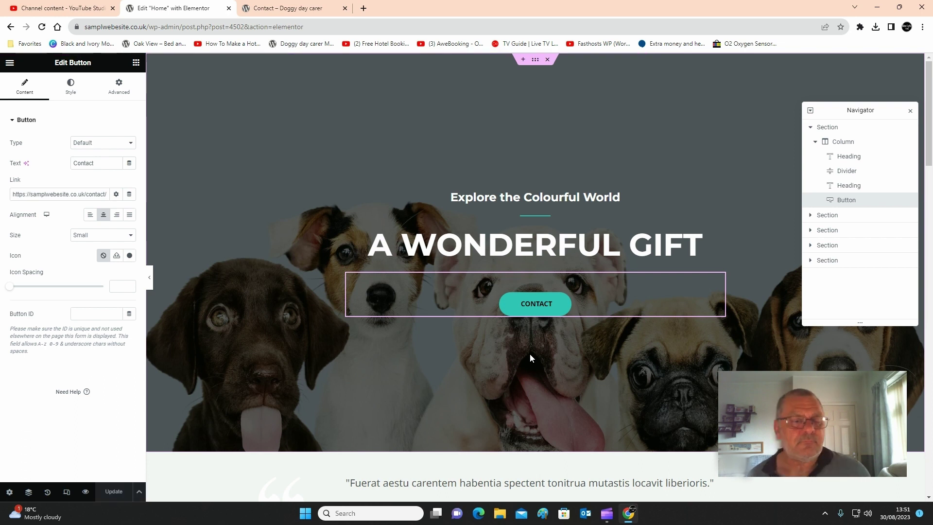
Replace the small heading above the hero divider with "We care for your dog"
{"action": "left_click", "coordinate": [490, 191]}
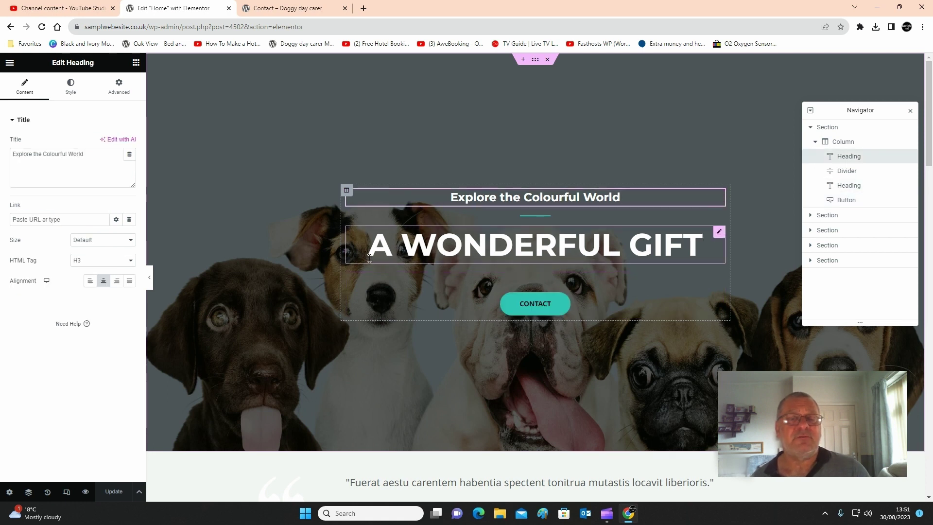
{"action": "left_click_drag", "start_coordinate": [94, 153], "coordinate": [7, 152]}
{"action": "type", "text": "We"}
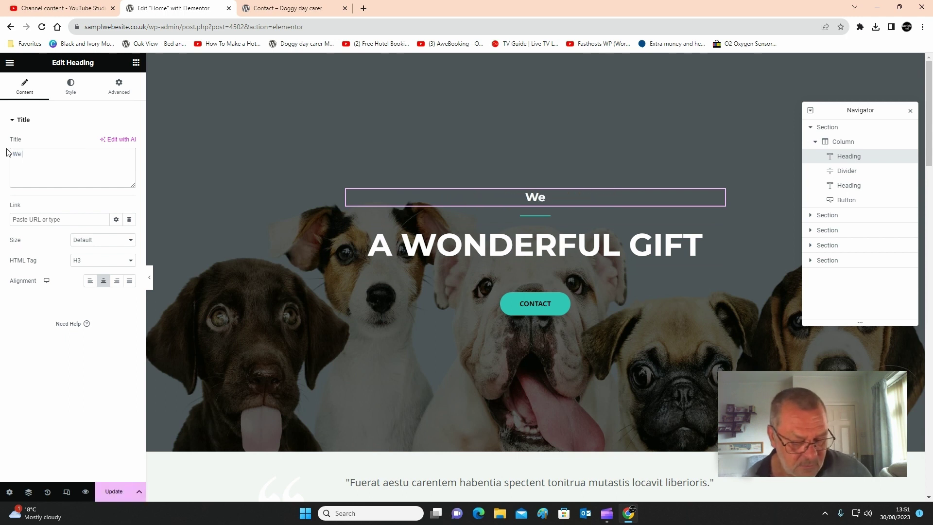
{"action": "type", "text": " care f"}
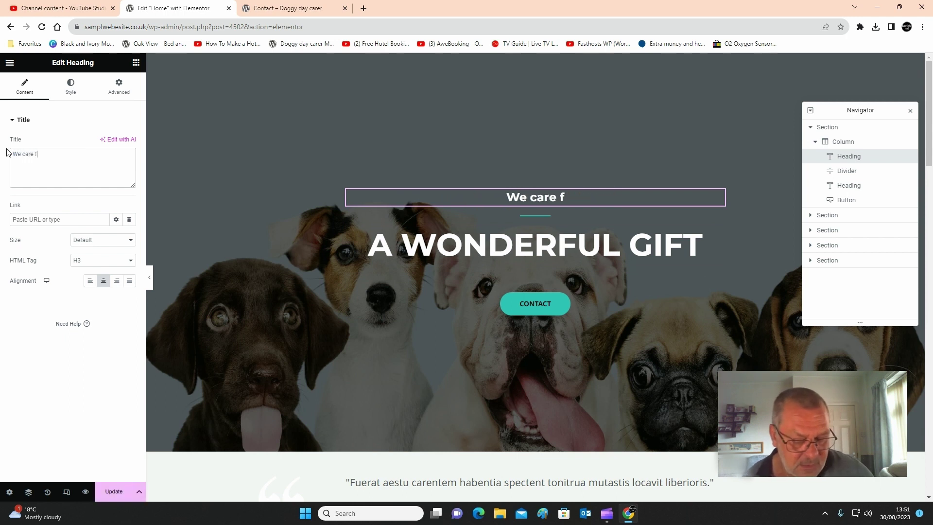
{"action": "type", "text": "or y"}
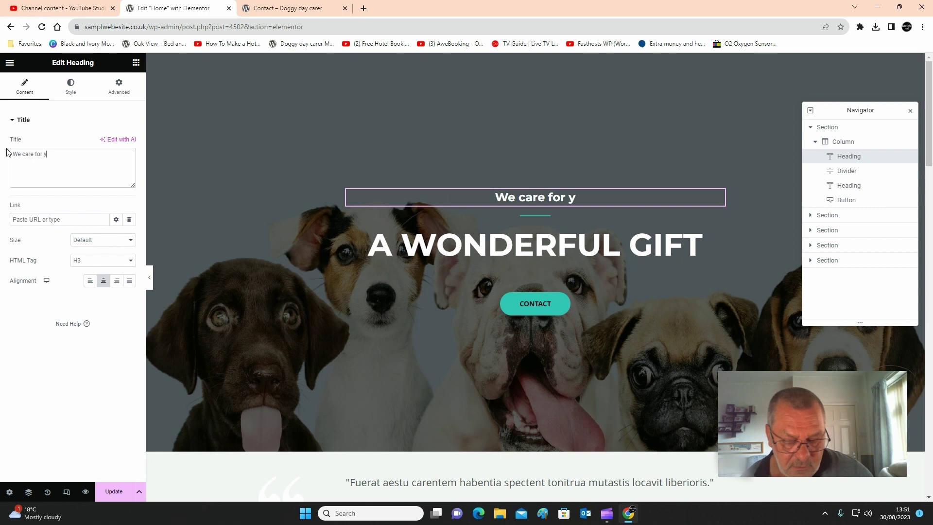
{"action": "type", "text": "our dog"}
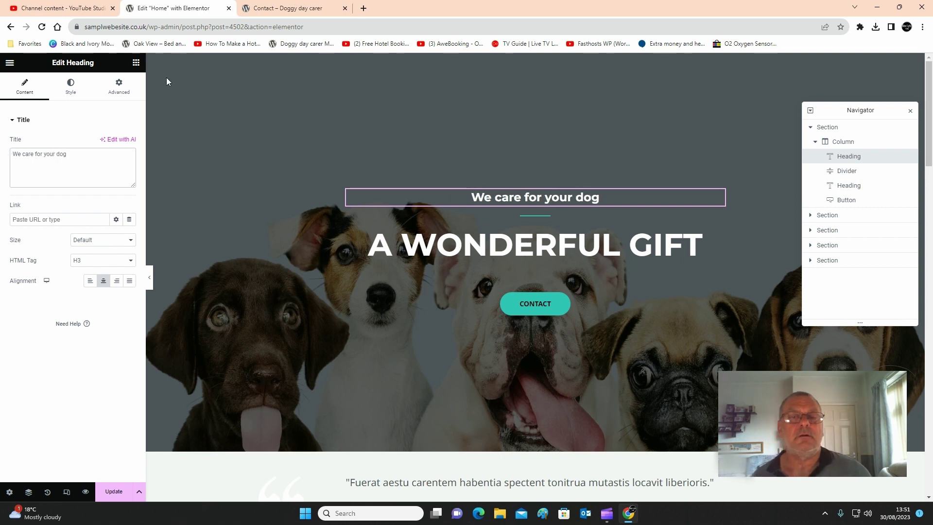
Replace the main hero heading's text with "Doggy day carer" and save the page
{"action": "left_click", "coordinate": [469, 251]}
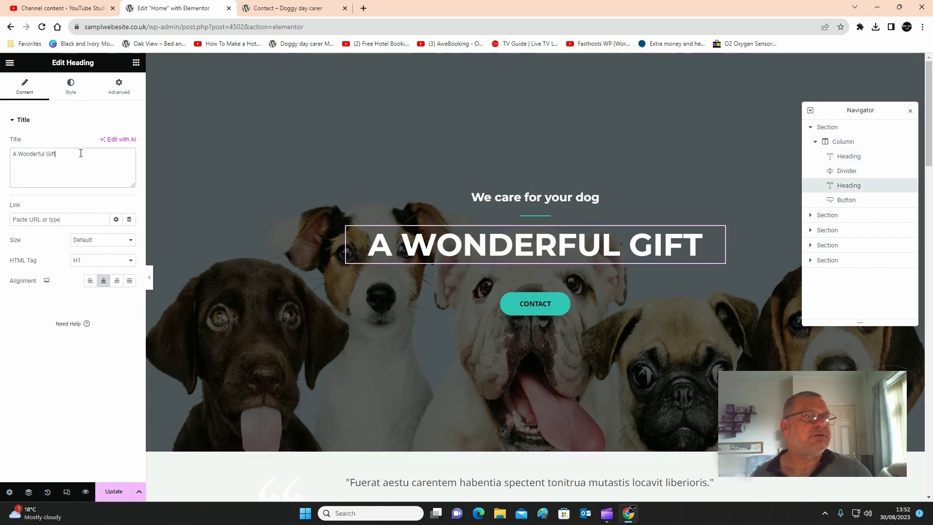
{"action": "left_click_drag", "start_coordinate": [81, 154], "coordinate": [1, 163]}
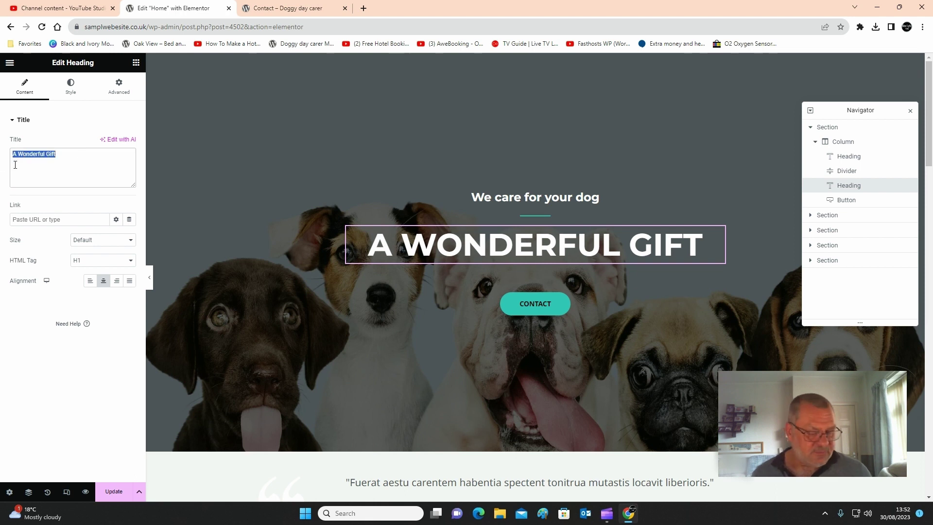
{"action": "type", "text": "Do"}
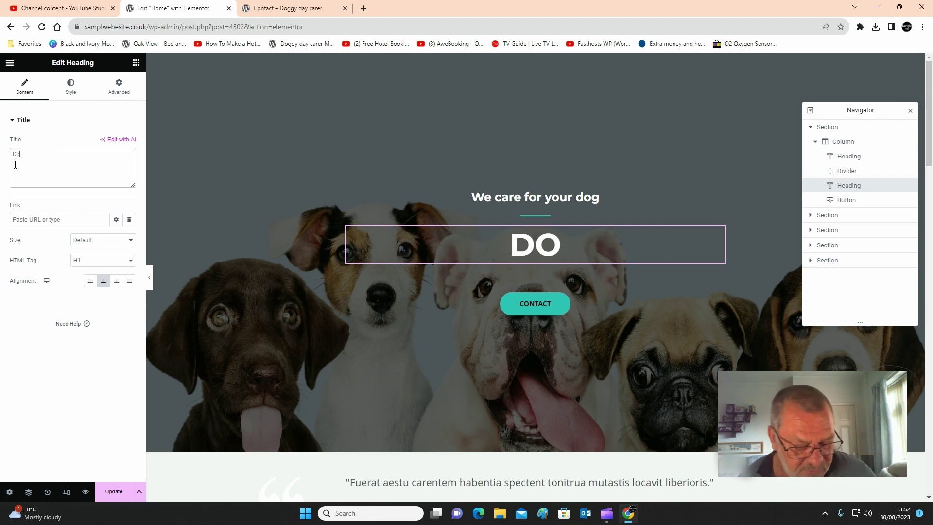
{"action": "type", "text": "ggy d"}
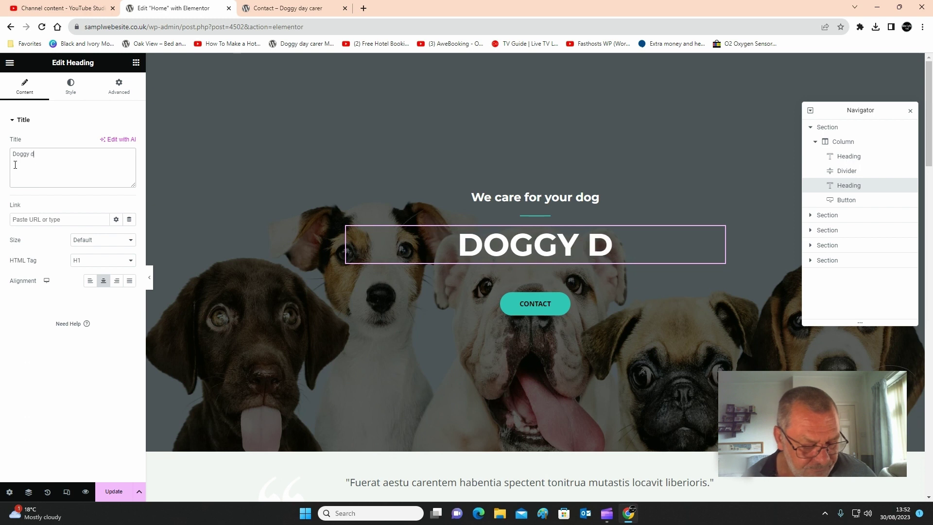
{"action": "type", "text": "ay"}
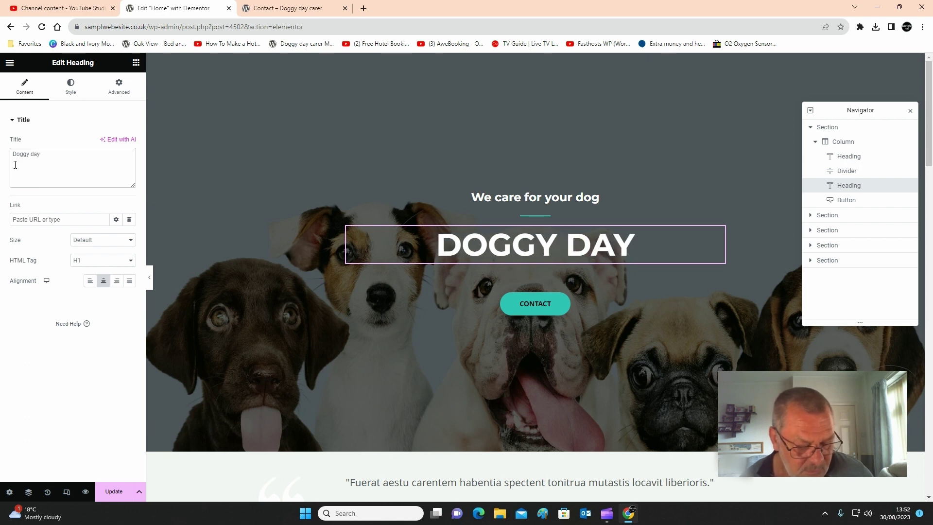
{"action": "type", "text": " cr"}
{"action": "key", "text": "BackSpace"}
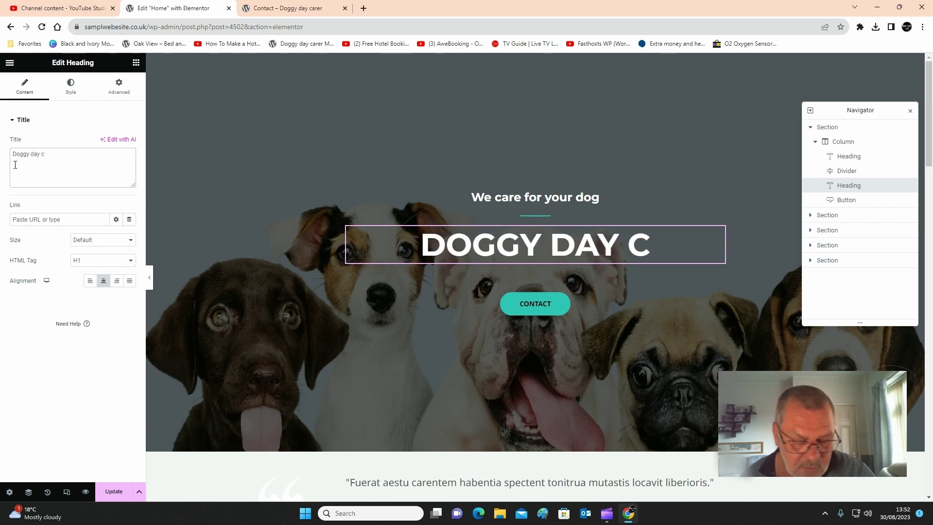
{"action": "type", "text": "arter"}
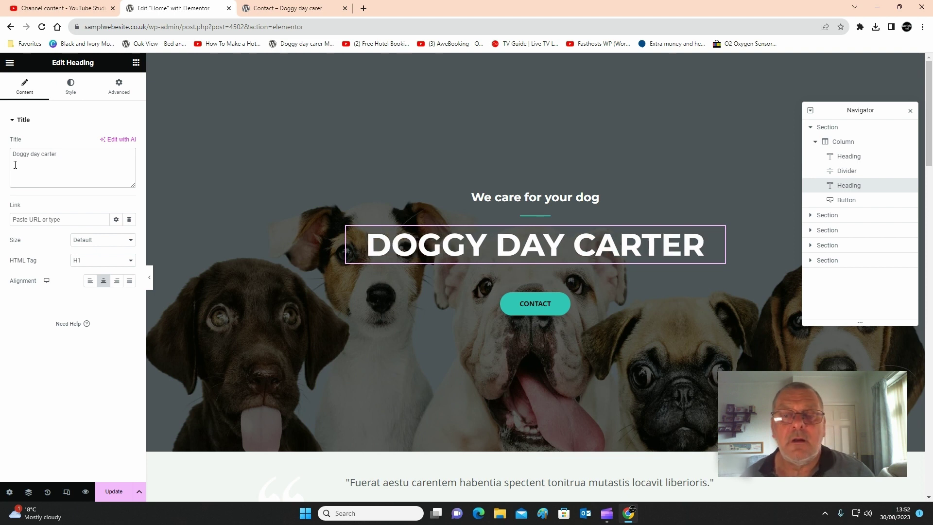
{"action": "key", "text": "BackSpace"}
{"action": "key", "text": "BackSpace"}
{"action": "key", "text": "BackSpace"}
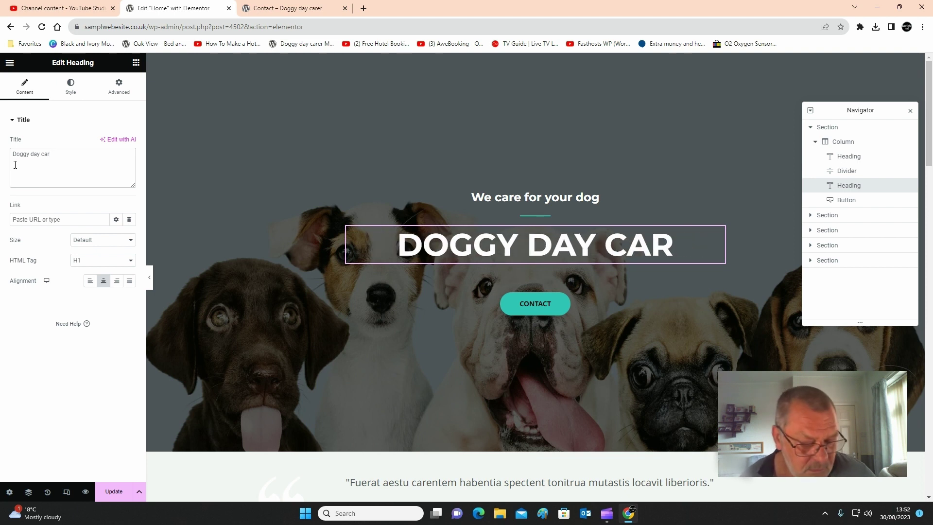
{"action": "type", "text": "er"}
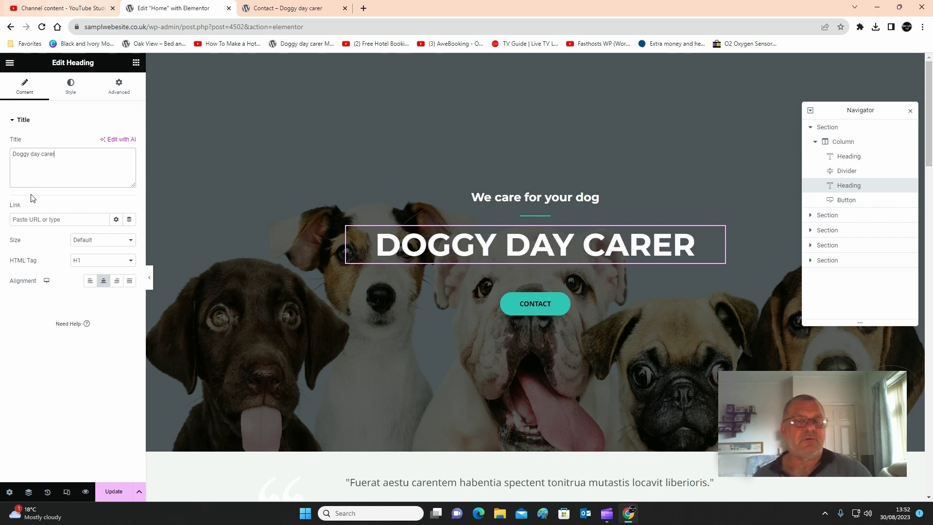
{"action": "left_click", "coordinate": [111, 492]}
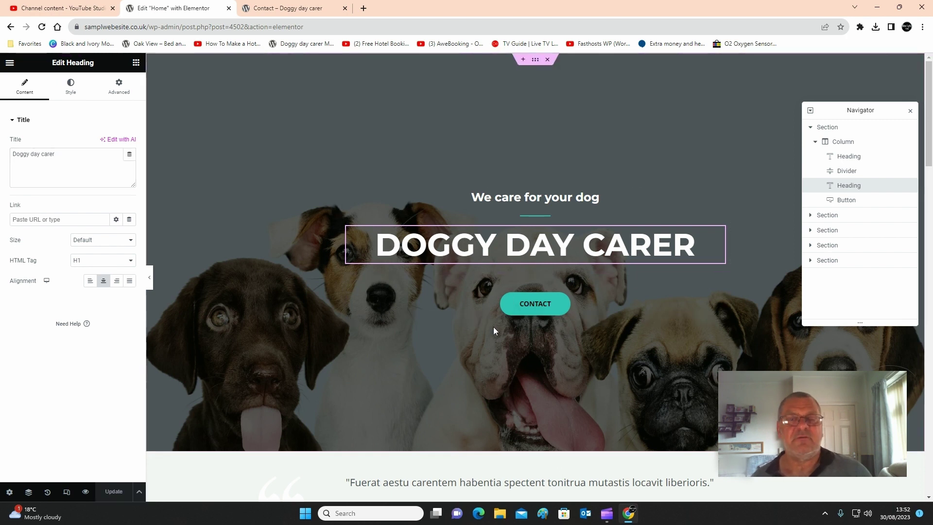
{"action": "scroll", "coordinate": [495, 313], "scroll_direction": "down", "scroll_amount": 5}
{"action": "scroll", "coordinate": [495, 314], "scroll_direction": "up", "scroll_amount": 5}
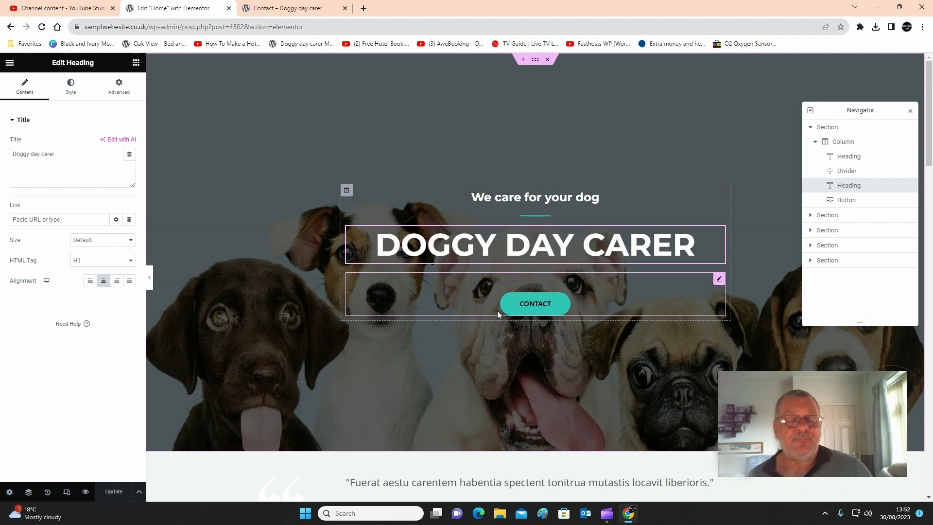
{"action": "right_click", "coordinate": [721, 279]}
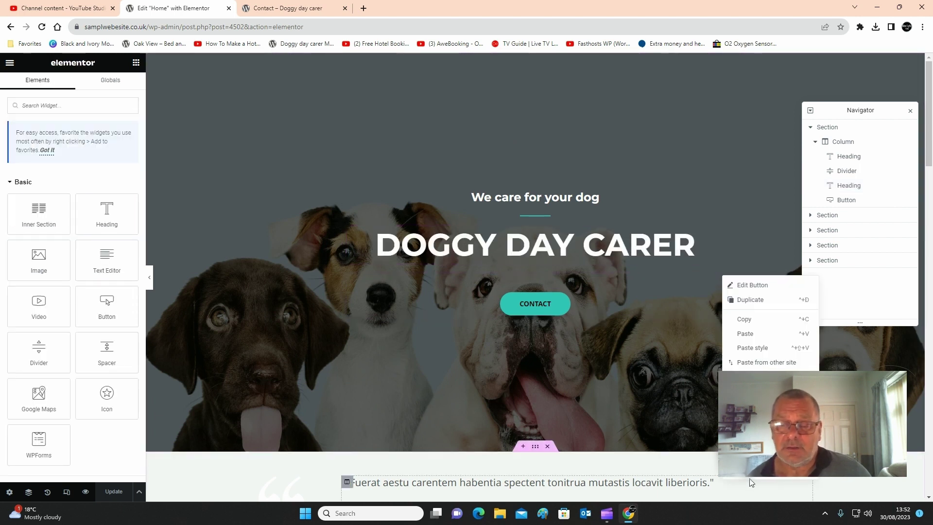
{"action": "left_click", "coordinate": [681, 115]}
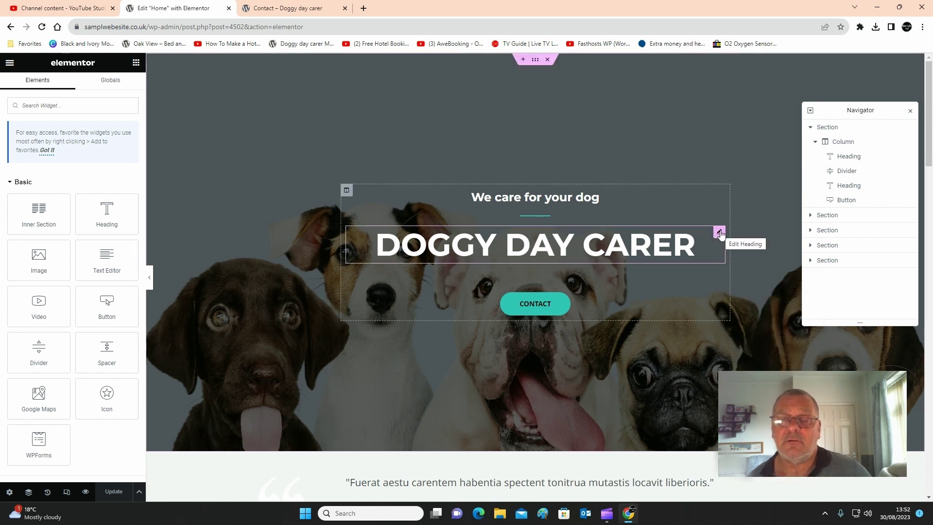
{"action": "right_click", "coordinate": [720, 232]}
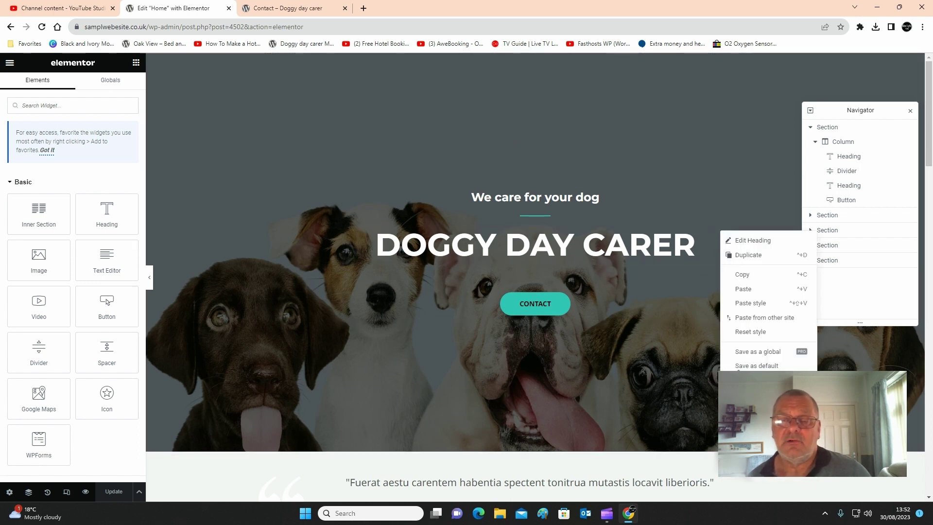
{"action": "left_click", "coordinate": [656, 146]}
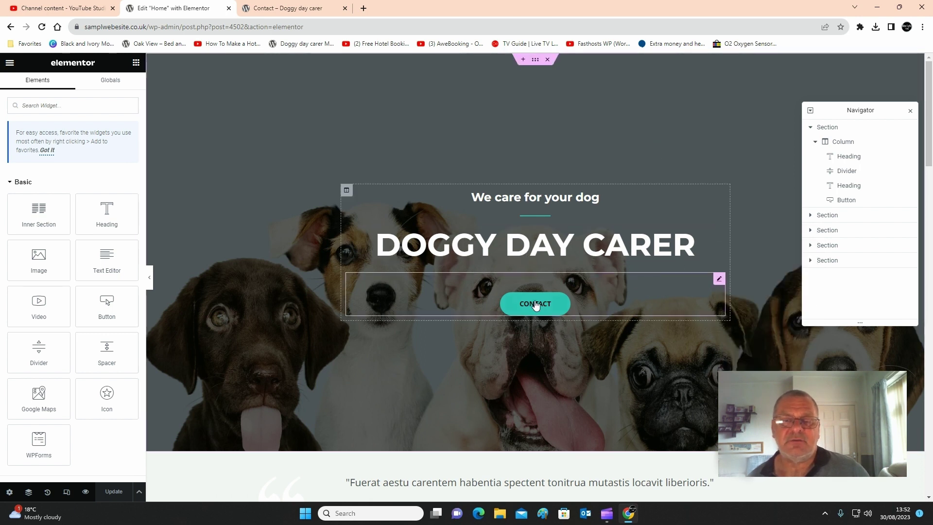
Delete the quote section between the hero and the Upcoming Events section
{"action": "scroll", "coordinate": [334, 267], "scroll_direction": "down", "scroll_amount": 6}
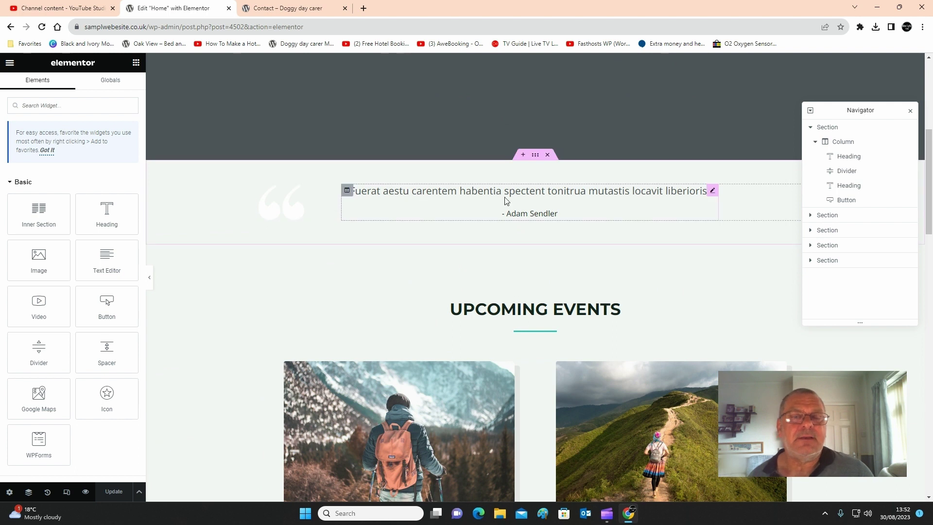
{"action": "left_click", "coordinate": [547, 155]}
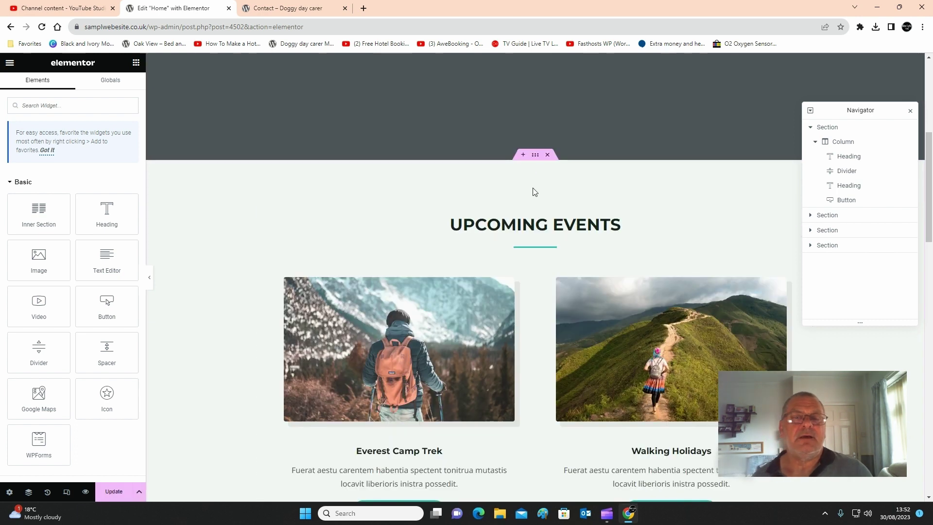
Unlink the Upcoming Events section's margin values and set its top margin to 36 px
{"action": "left_click", "coordinate": [535, 155]}
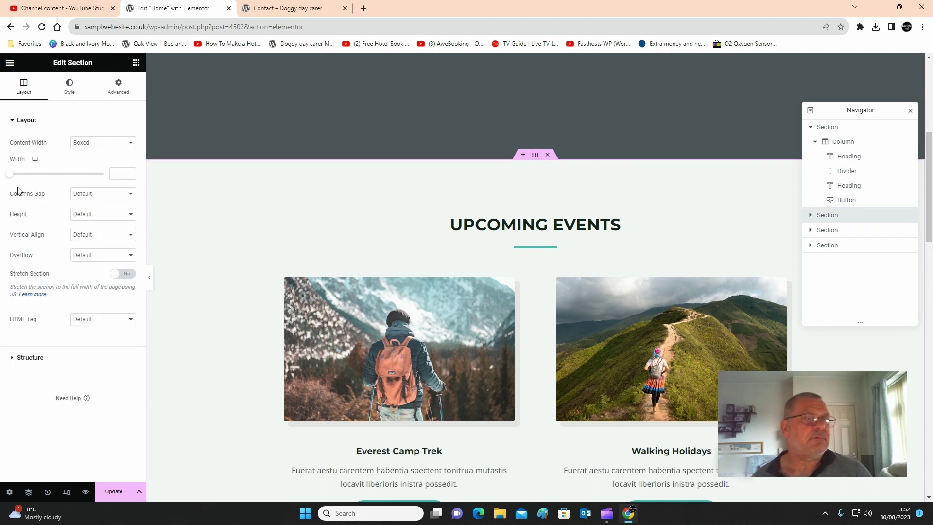
{"action": "left_click", "coordinate": [112, 96]}
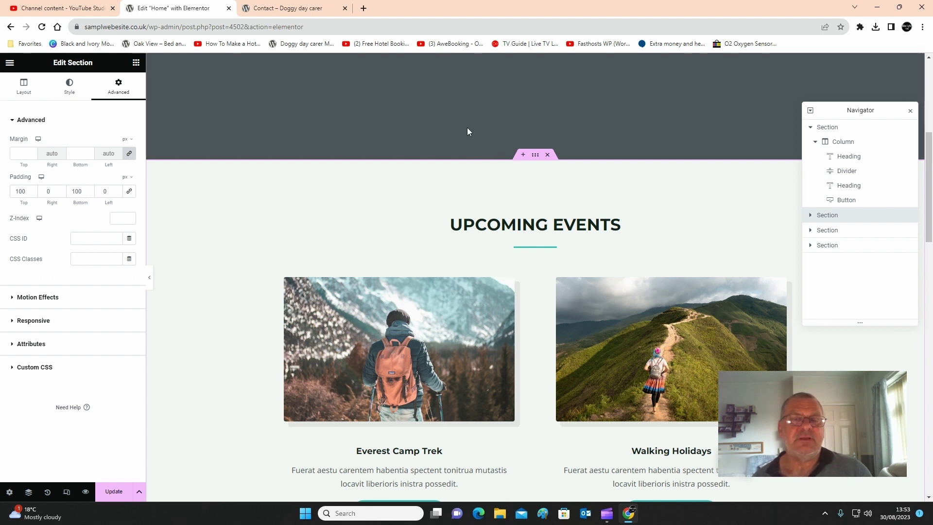
{"action": "left_click", "coordinate": [130, 154]}
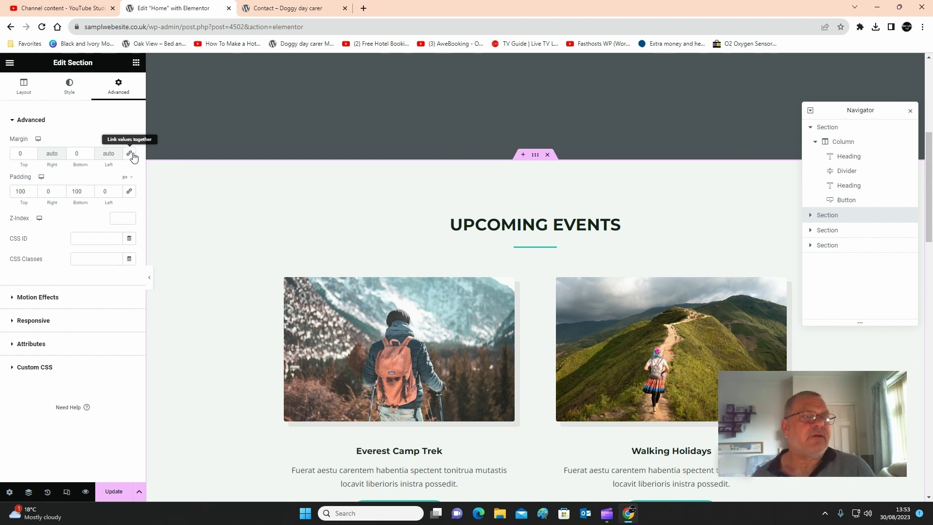
{"action": "left_click", "coordinate": [33, 152]}
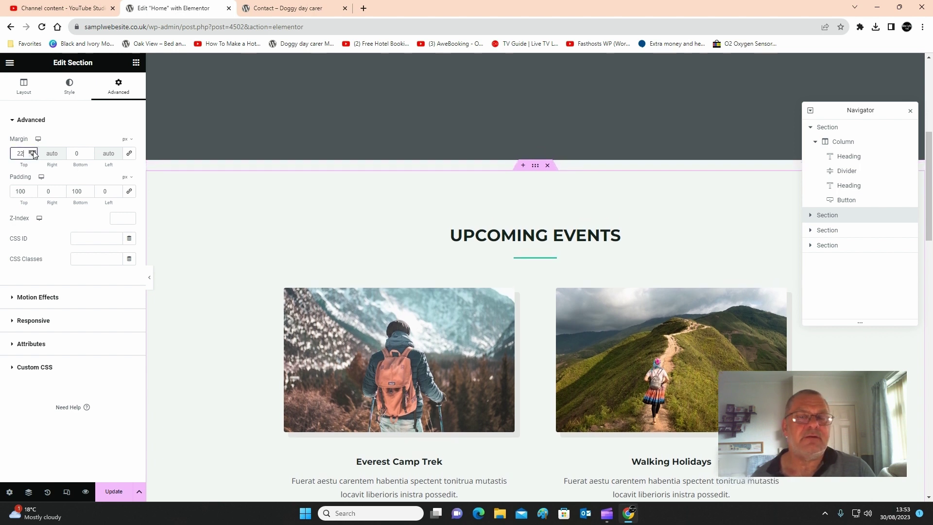
{"action": "left_click_drag", "start_coordinate": [33, 154], "coordinate": [33, 154]}
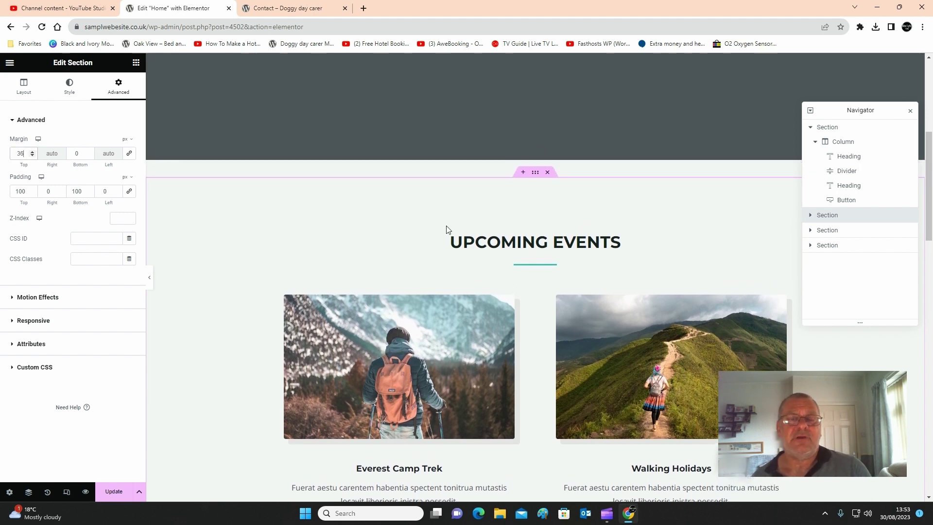
Replace the "Upcoming Events" heading text with "Day care for dogs"
{"action": "scroll", "coordinate": [352, 213], "scroll_direction": "down", "scroll_amount": 2}
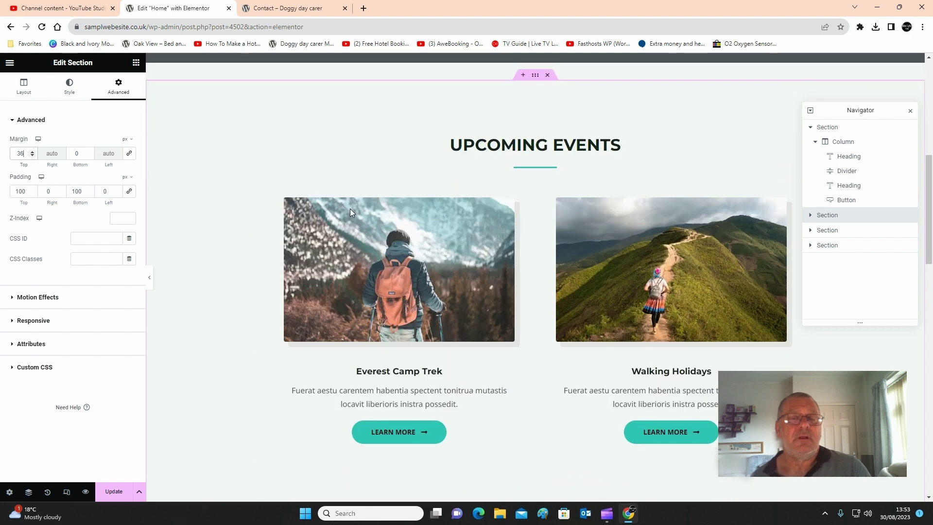
{"action": "left_click", "coordinate": [619, 141]}
{"action": "left_click", "coordinate": [80, 150]}
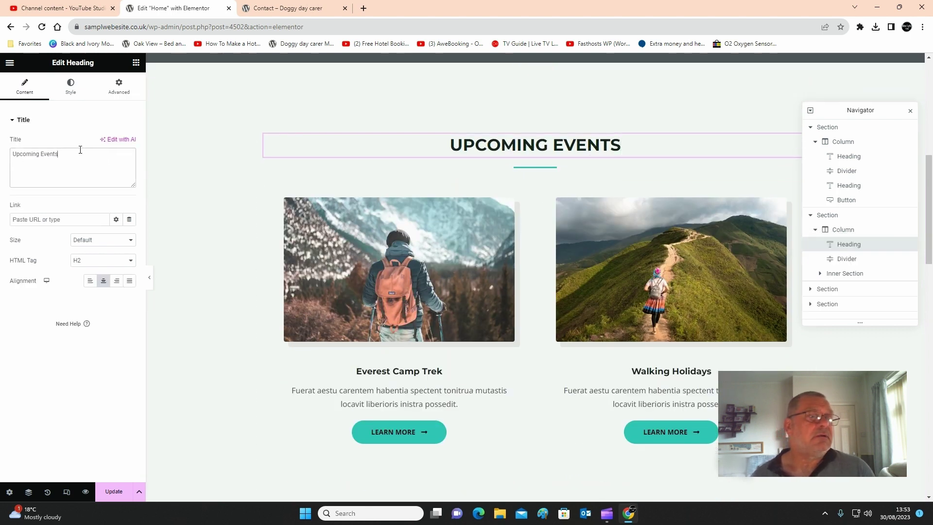
{"action": "left_click_drag", "start_coordinate": [80, 150], "coordinate": [2, 170]}
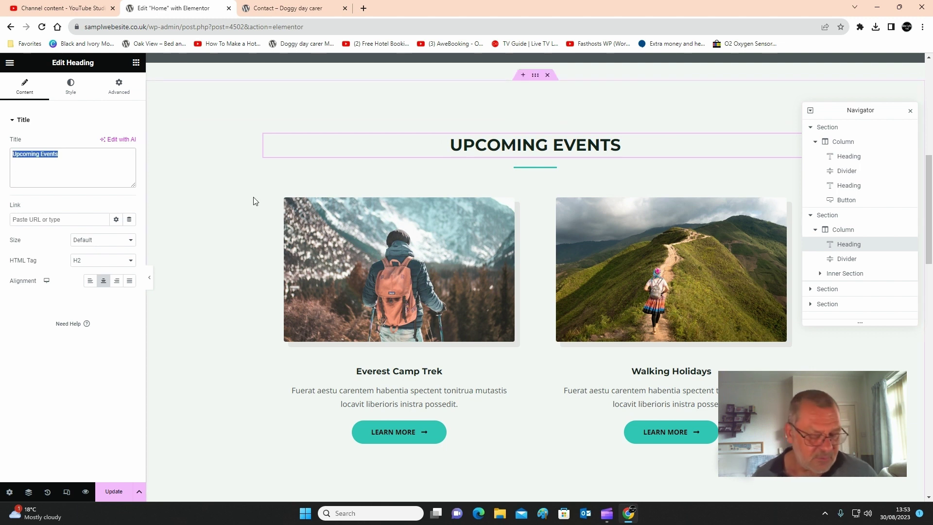
{"action": "type", "text": "D"}
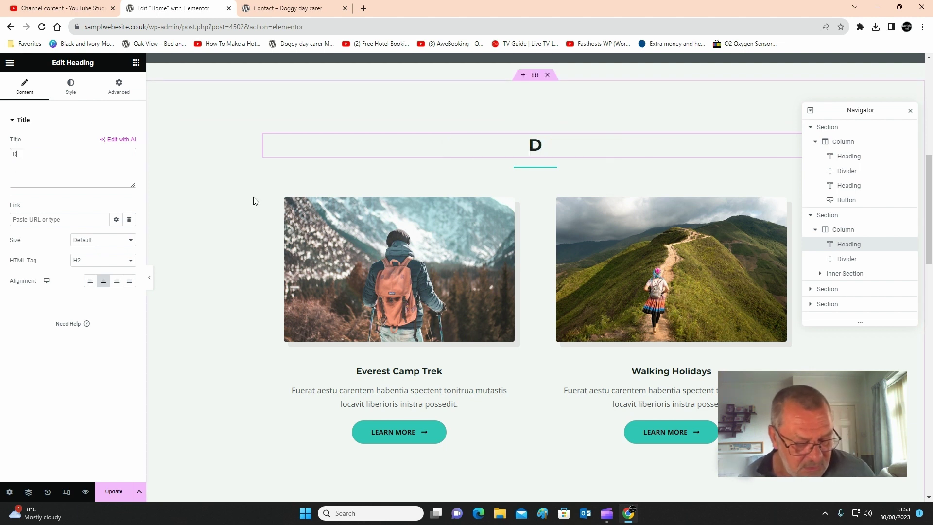
{"action": "type", "text": "ay ca"}
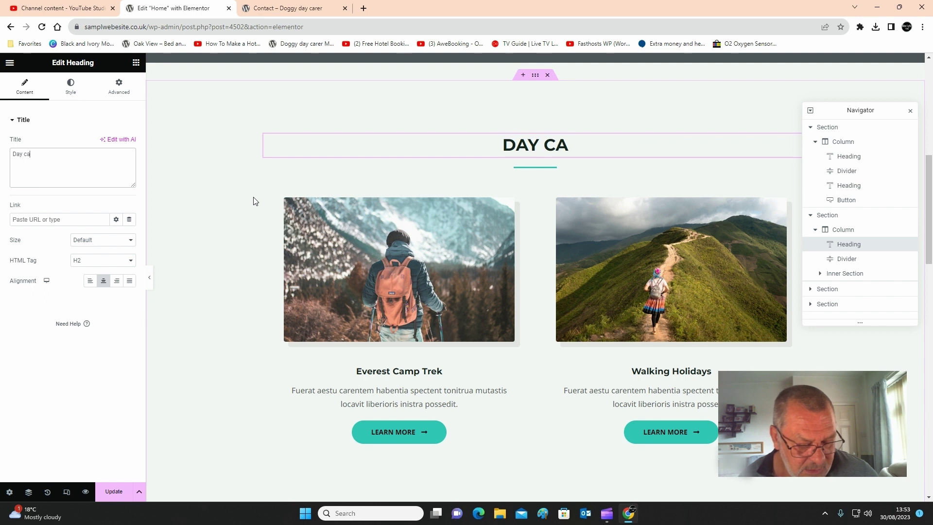
{"action": "type", "text": "re for"}
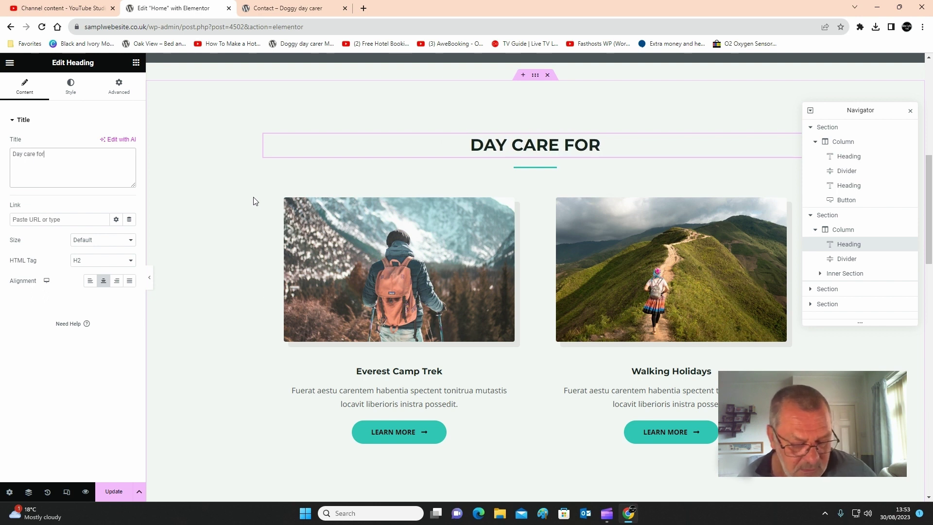
{"action": "type", "text": " dog"}
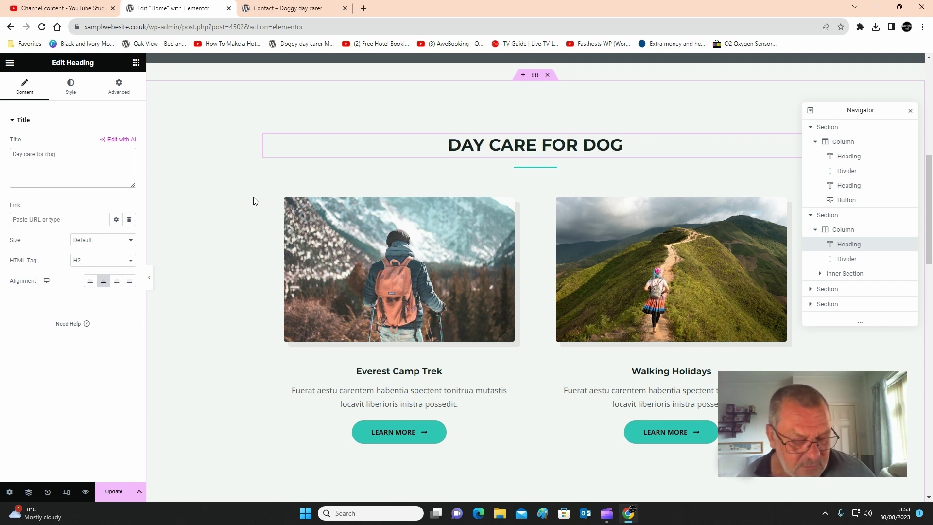
{"action": "type", "text": "s"}
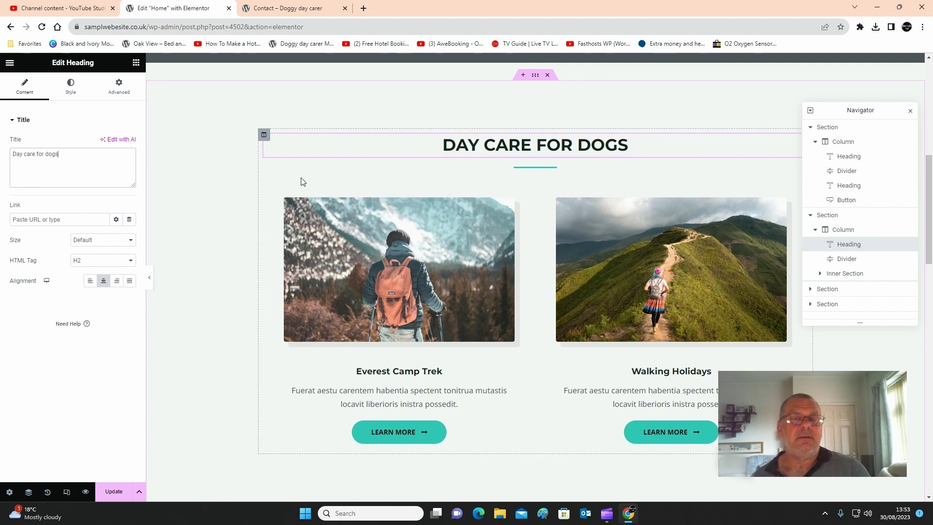
Open the media library for the image above "Everest Camp Trek" and permanently delete outdoor-image-03.jpg
{"action": "left_click", "coordinate": [424, 255]}
{"action": "left_click", "coordinate": [67, 170]}
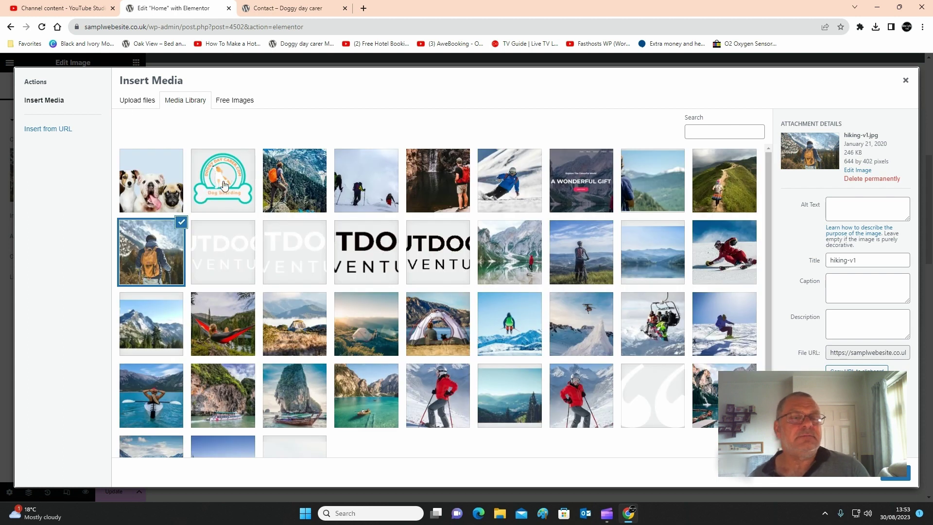
{"action": "left_click", "coordinate": [299, 181]}
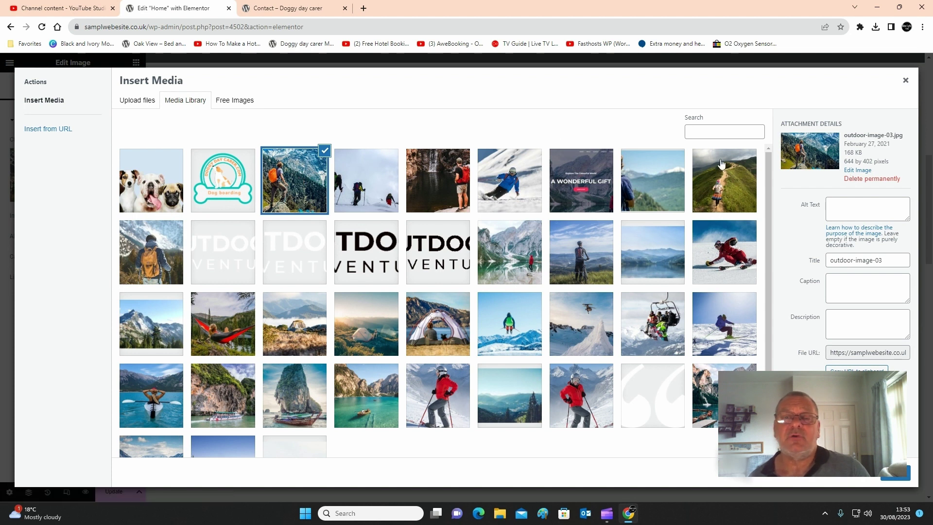
{"action": "left_click", "coordinate": [848, 178]}
{"action": "left_click", "coordinate": [547, 101]}
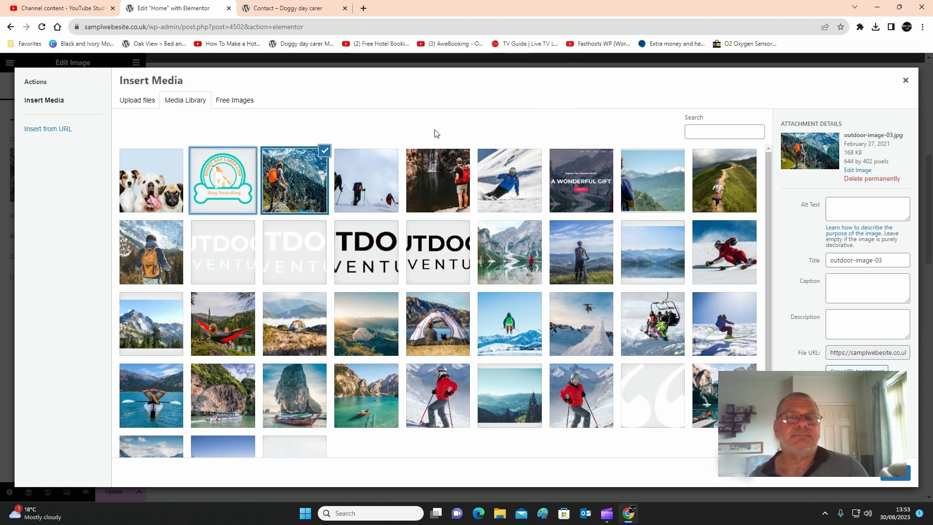
{"action": "left_click", "coordinate": [135, 104]}
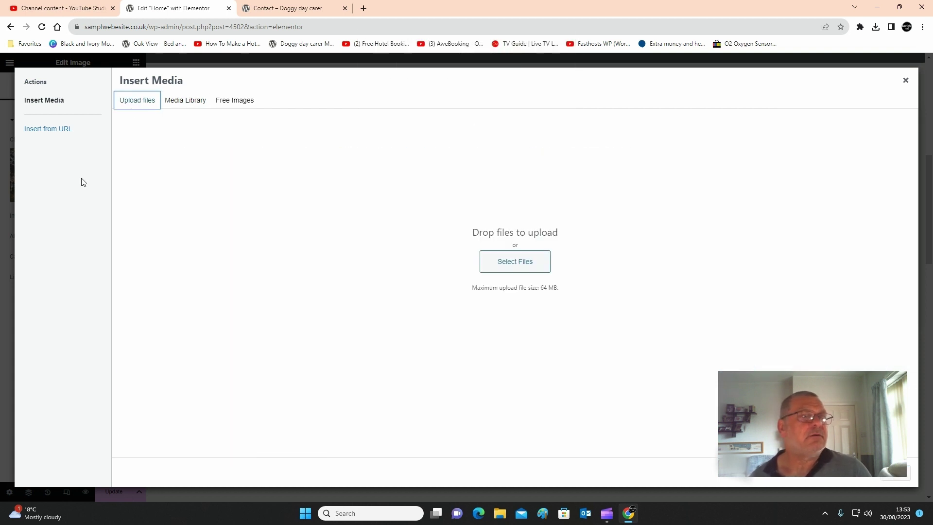
{"action": "left_click", "coordinate": [518, 264]}
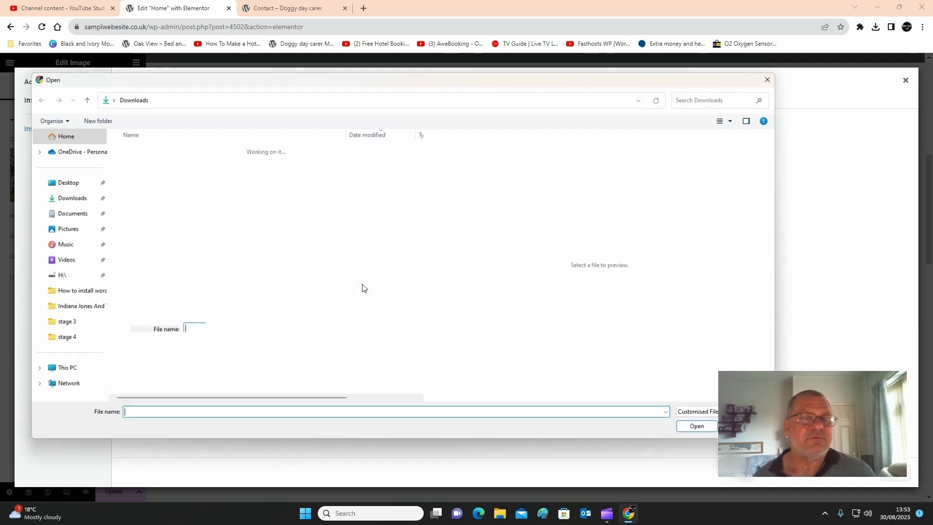
{"action": "left_click", "coordinate": [210, 164]}
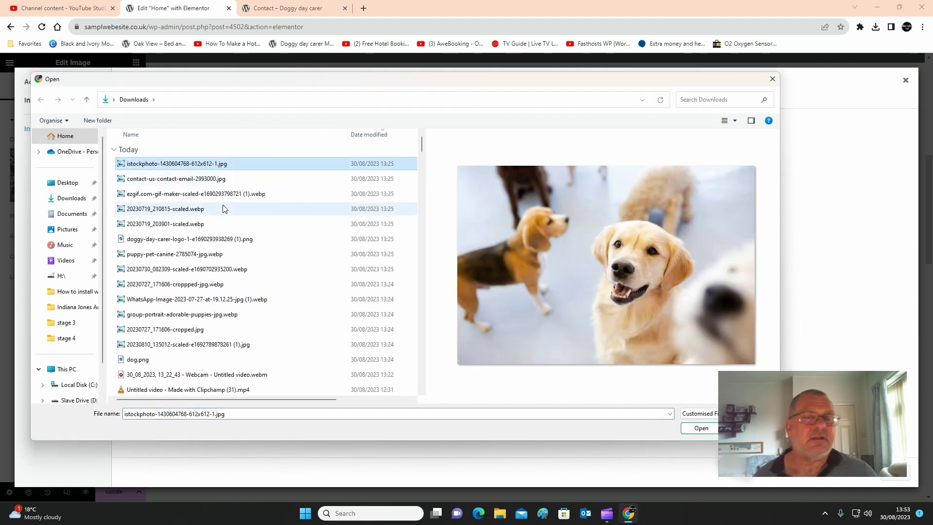
{"action": "key", "text": "Down"}
{"action": "key", "text": "Down"}
{"action": "key", "text": "Down"}
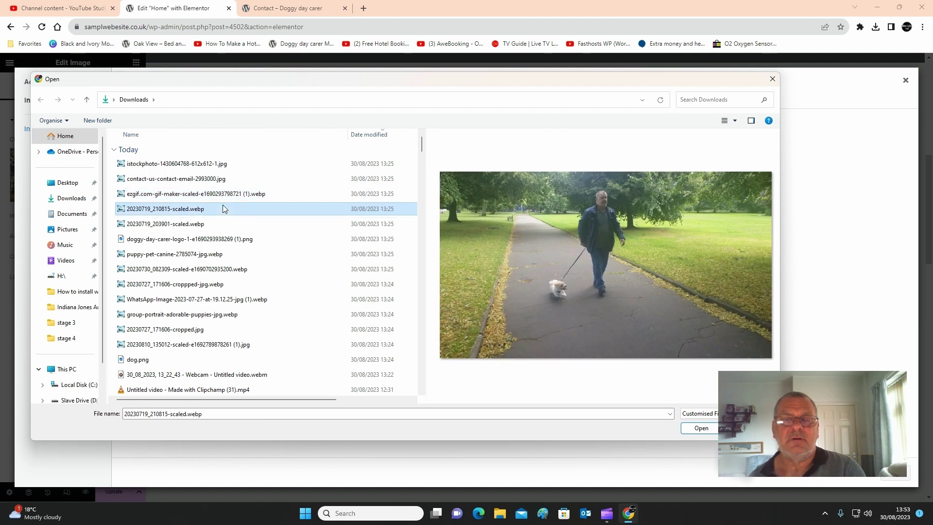
{"action": "key", "text": "Up"}
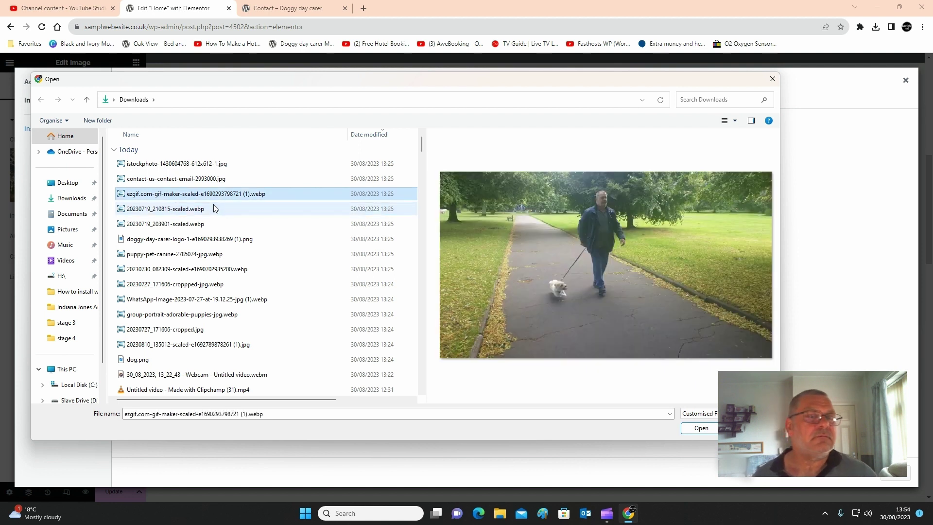
{"action": "key", "text": "Return"}
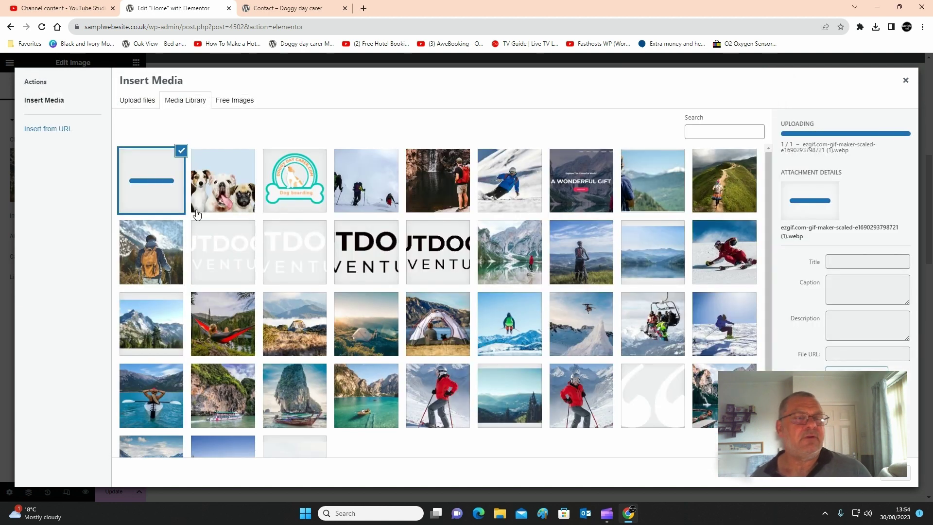
Set the uploaded dog-walking photo's alt text to "Dog walkers"
{"action": "left_click", "coordinate": [846, 247]}
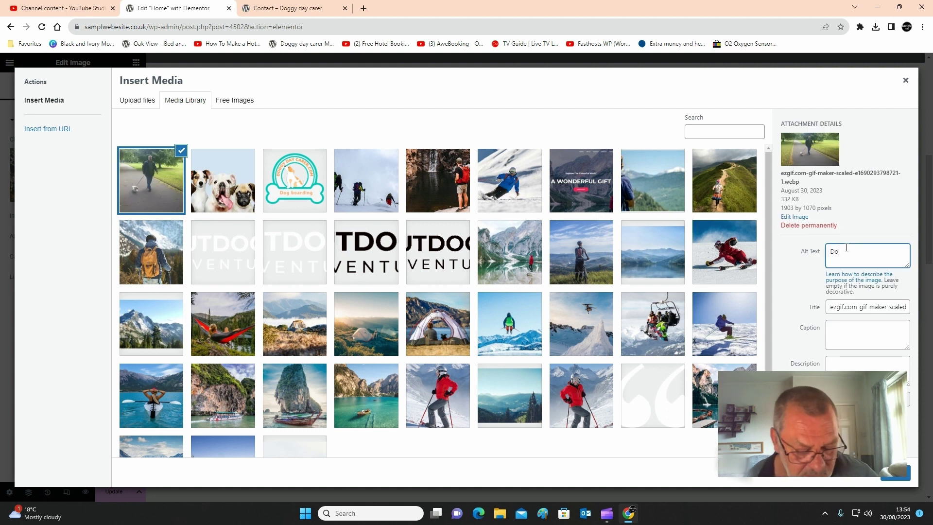
{"action": "type", "text": "g walk"}
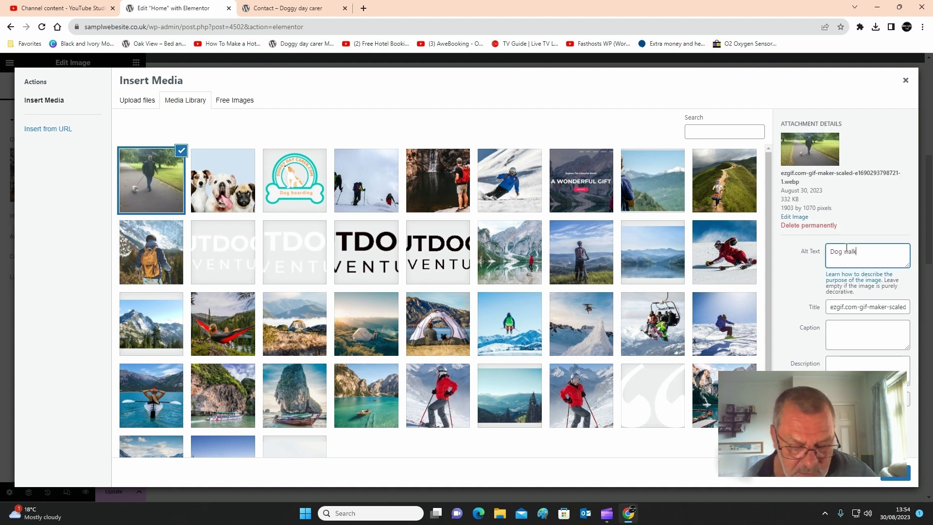
{"action": "type", "text": "ewr"}
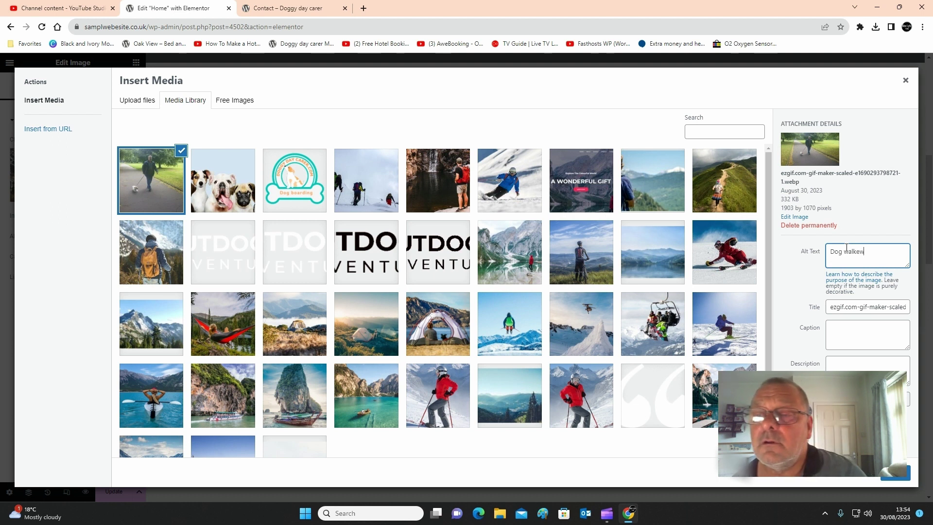
{"action": "key", "text": "BackSpace"}
{"action": "key", "text": "BackSpace"}
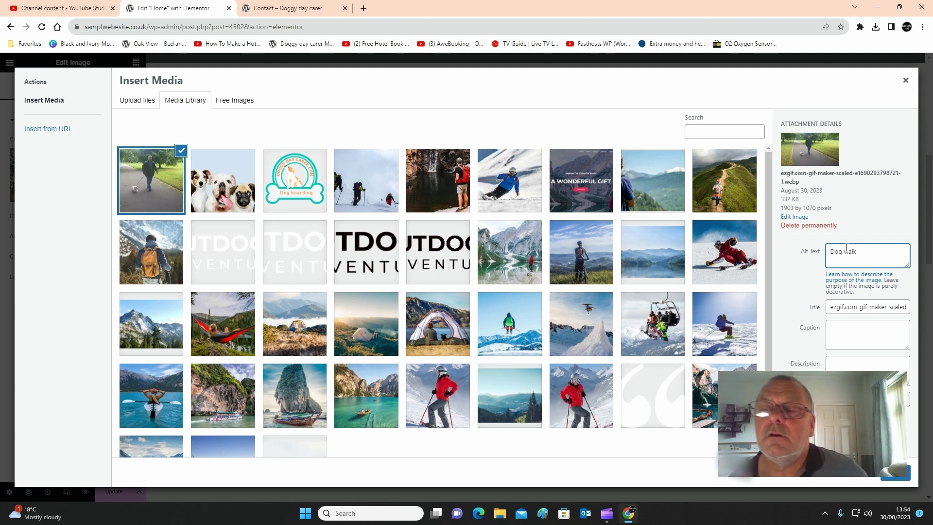
{"action": "type", "text": "ers"}
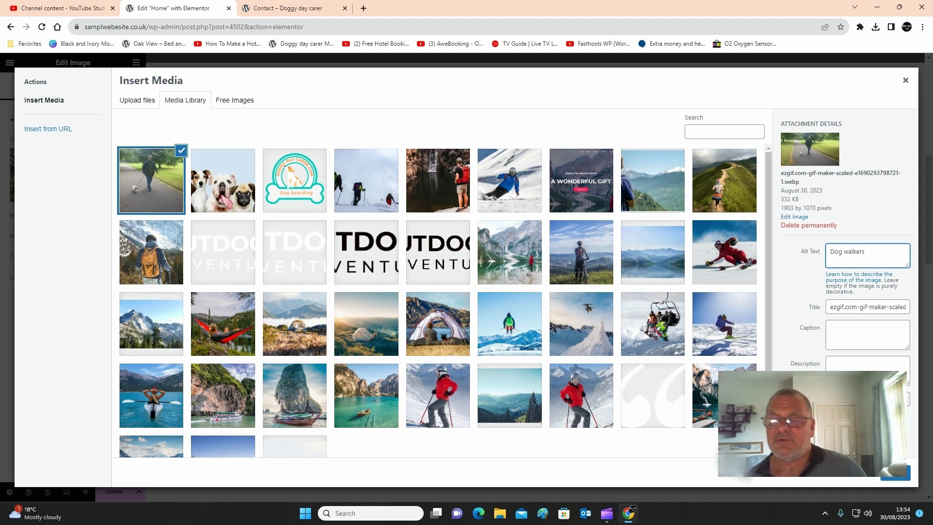
Enter "local dog walker" as the photo's description and insert it as the image above "Everest Camp Trek"
{"action": "left_click", "coordinate": [846, 377]}
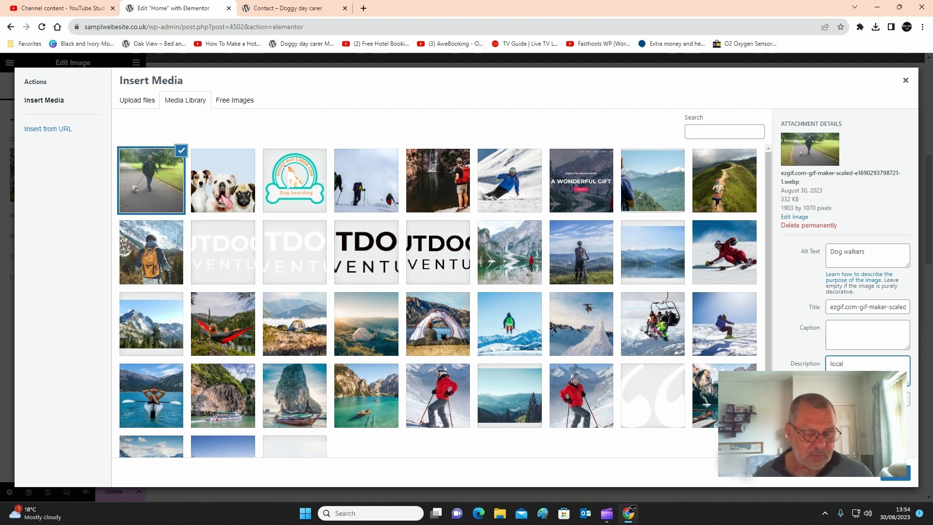
{"action": "type", "text": "do"}
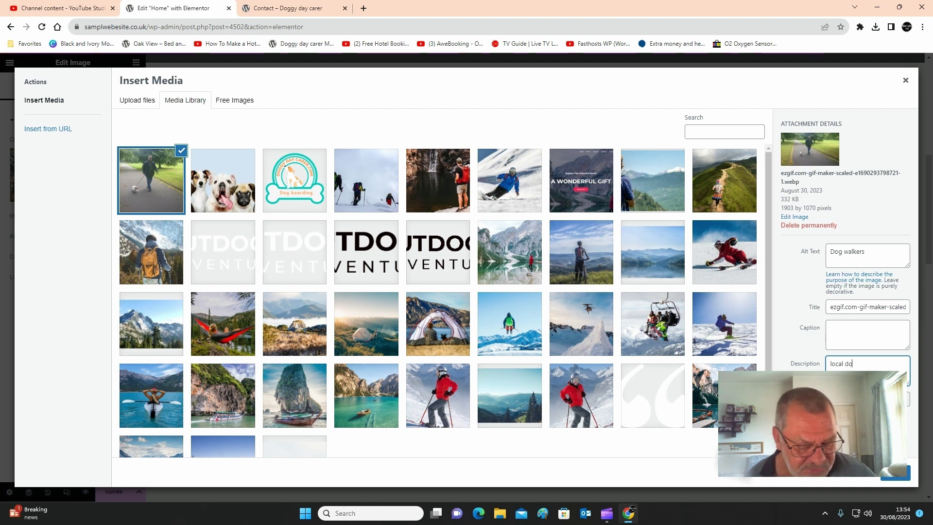
{"action": "type", "text": "g wa"}
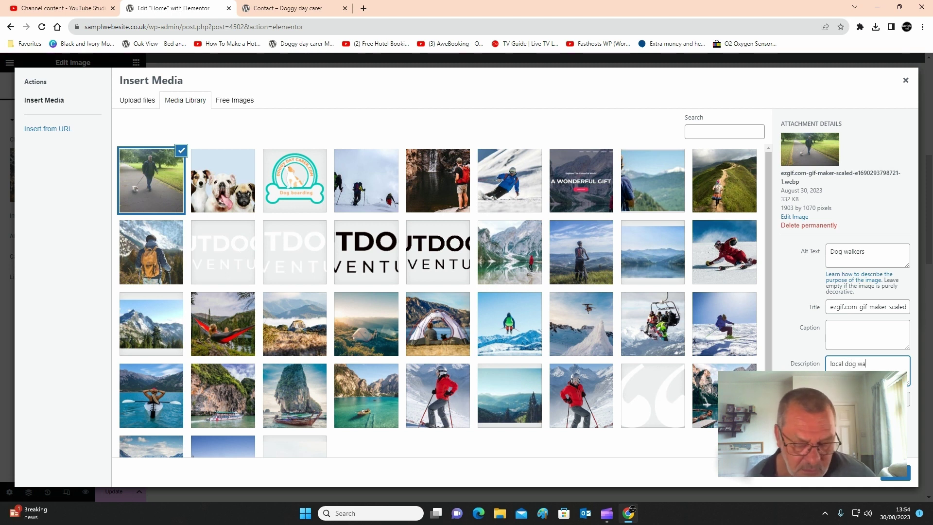
{"action": "type", "text": "lker"}
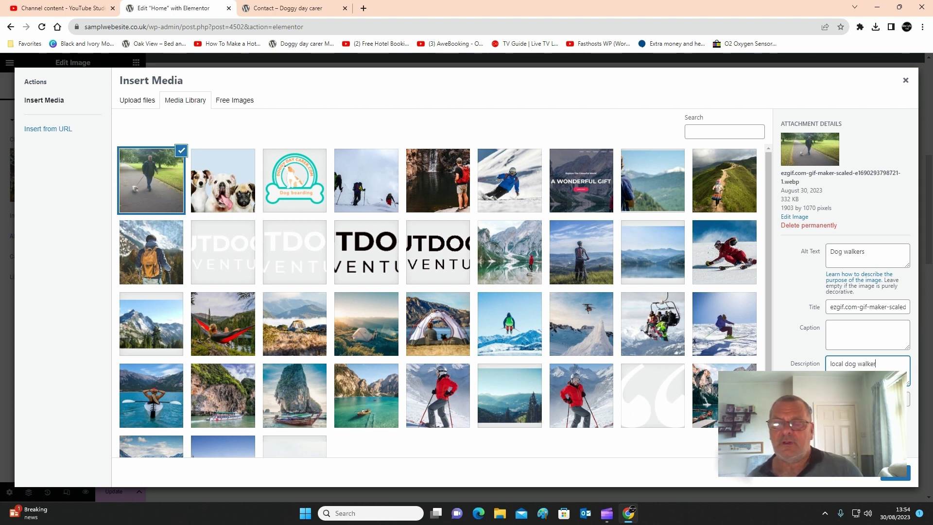
{"action": "left_click", "coordinate": [892, 478]}
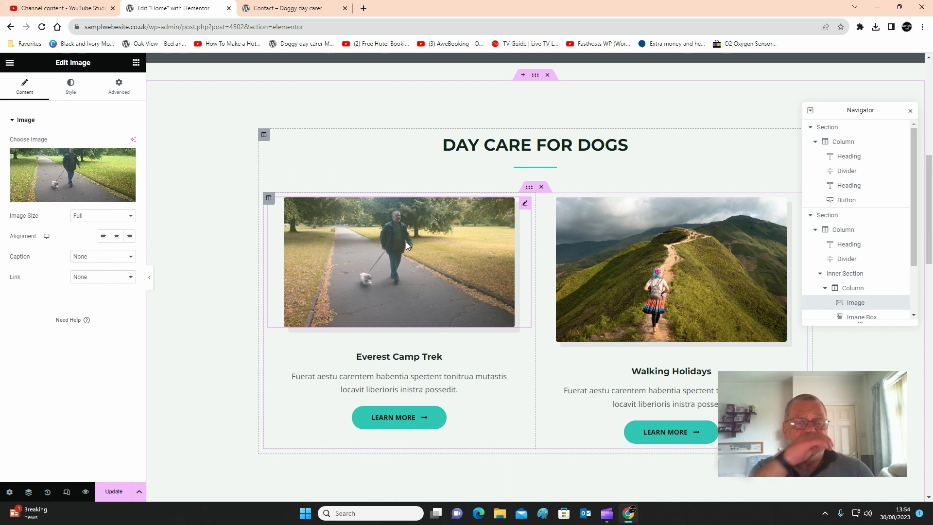
Set the height of the dog-walking image above "Everest Camp Trek" to 295 px
{"action": "left_click", "coordinate": [78, 96]}
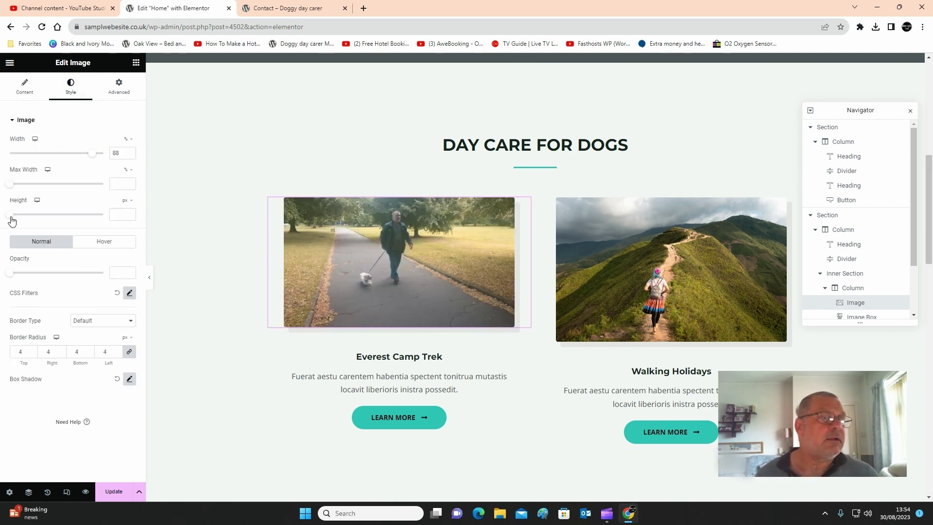
{"action": "left_click_drag", "start_coordinate": [11, 217], "coordinate": [67, 229]}
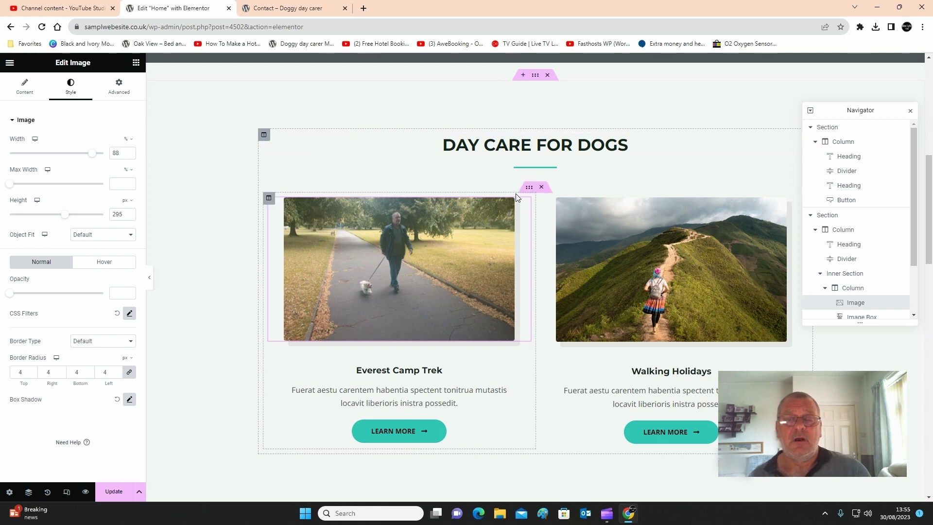
Upload puppy-pet-canine-2785074-jpg.webp from the Downloads folder to the media library for the image above "Walking Holidays"
{"action": "left_click", "coordinate": [627, 264]}
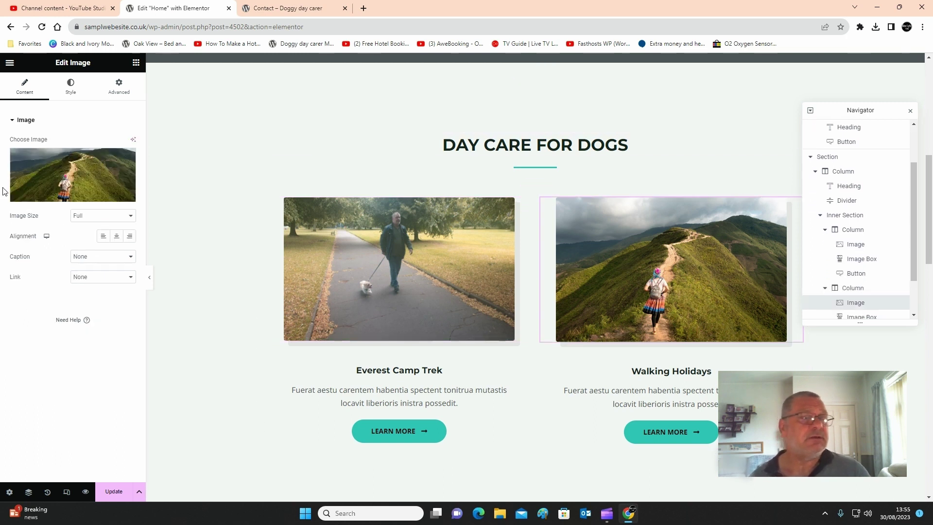
{"action": "left_click", "coordinate": [116, 181]}
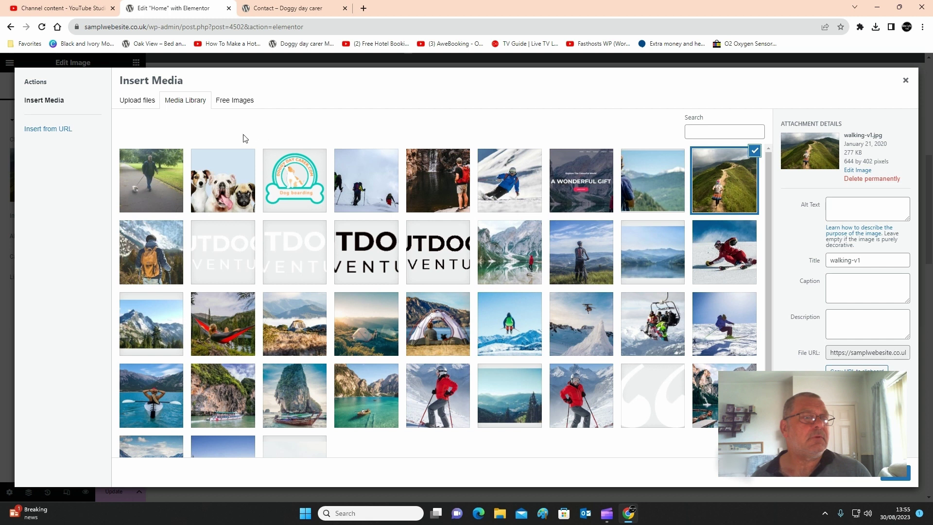
{"action": "left_click", "coordinate": [148, 103]}
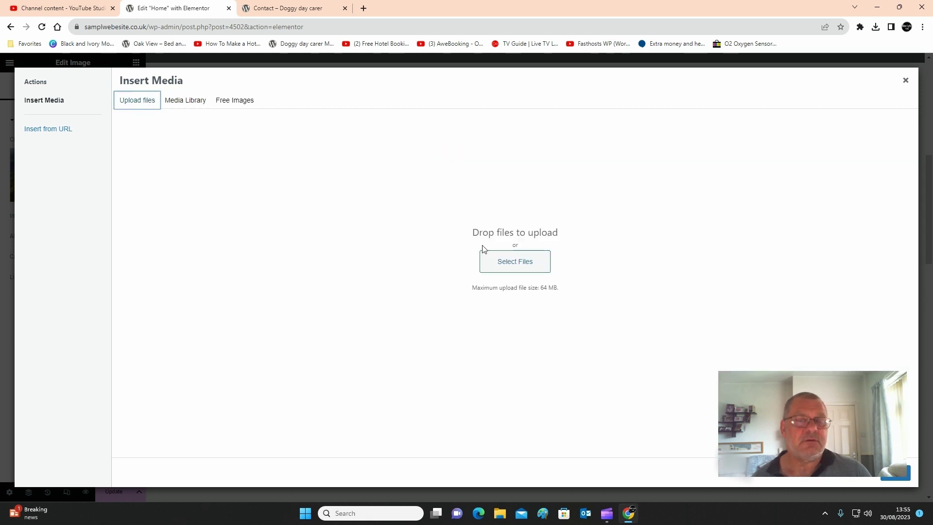
{"action": "left_click", "coordinate": [506, 257]}
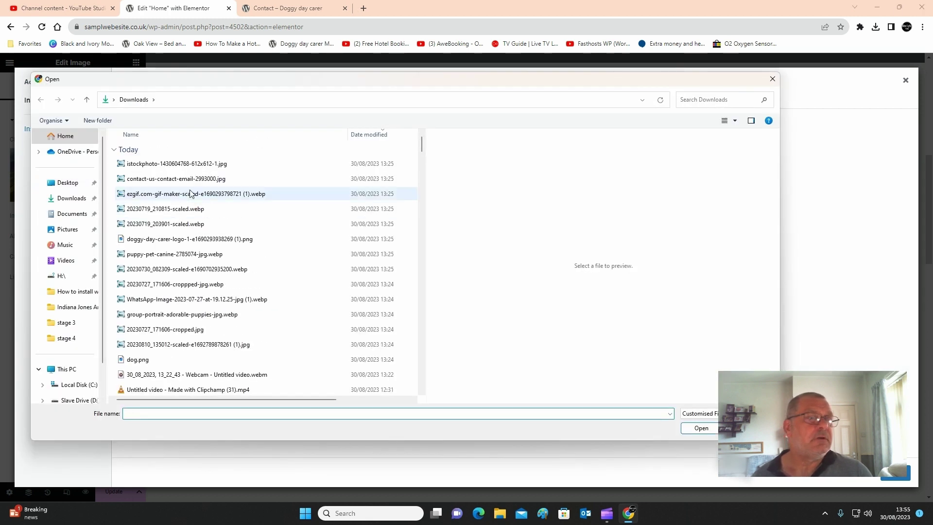
{"action": "left_click", "coordinate": [189, 179]}
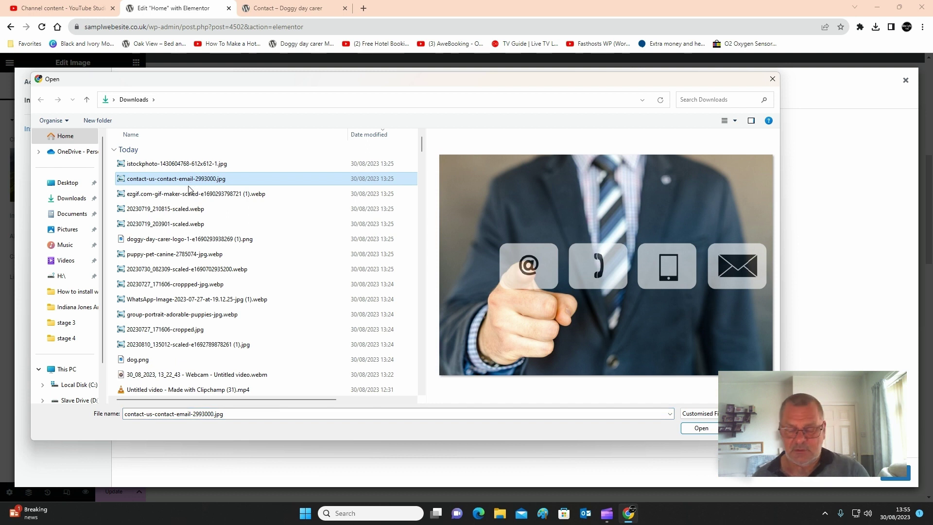
{"action": "key", "text": "Down"}
{"action": "key", "text": "Down"}
{"action": "key", "text": "Down"}
{"action": "key", "text": "Down"}
{"action": "key", "text": "Down"}
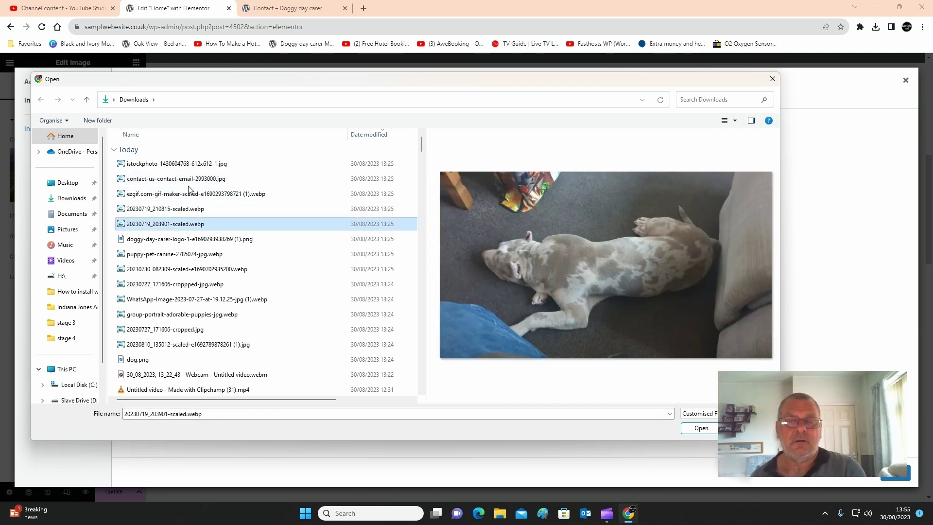
{"action": "key", "text": "Down"}
{"action": "key", "text": "Down"}
{"action": "key", "text": "Down"}
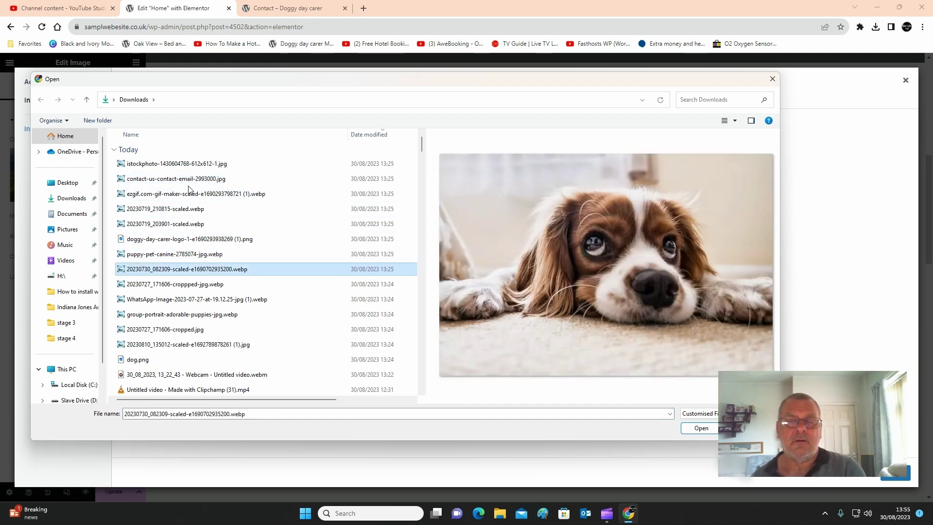
{"action": "key", "text": "Down"}
{"action": "key", "text": "Down"}
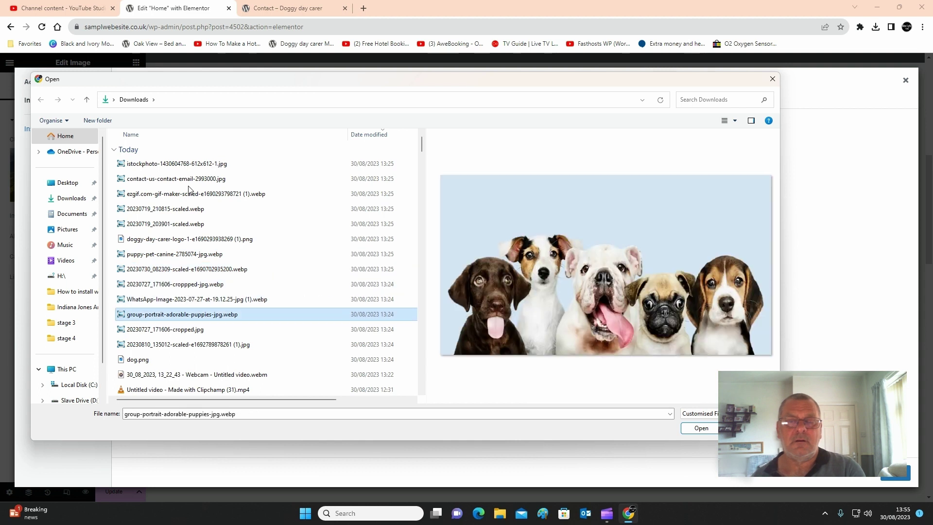
{"action": "key", "text": "Up"}
{"action": "key", "text": "Up"}
{"action": "key", "text": "Up"}
{"action": "key", "text": "Up"}
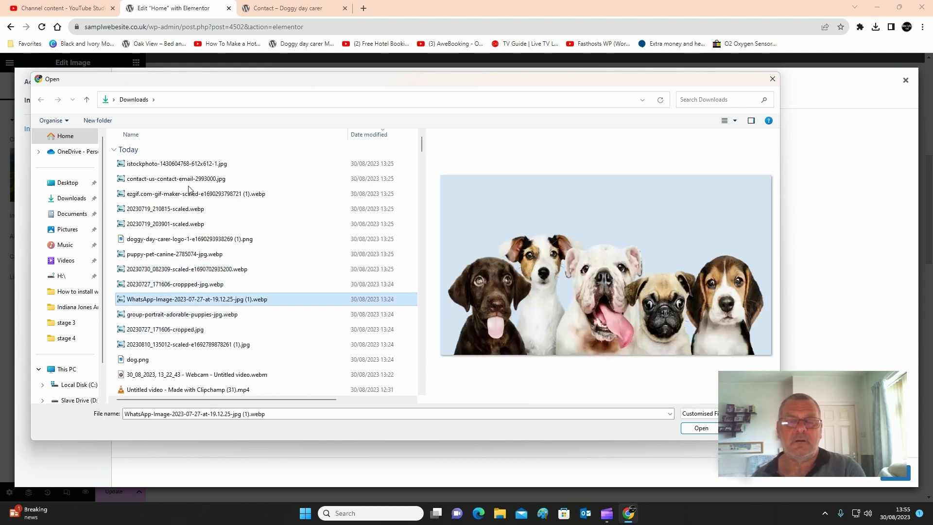
{"action": "key", "text": "Up"}
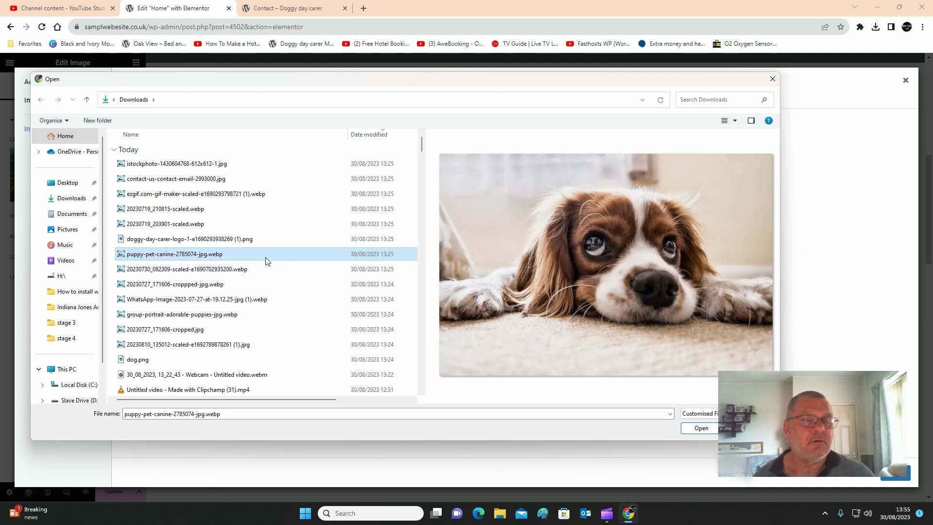
{"action": "key", "text": "Return"}
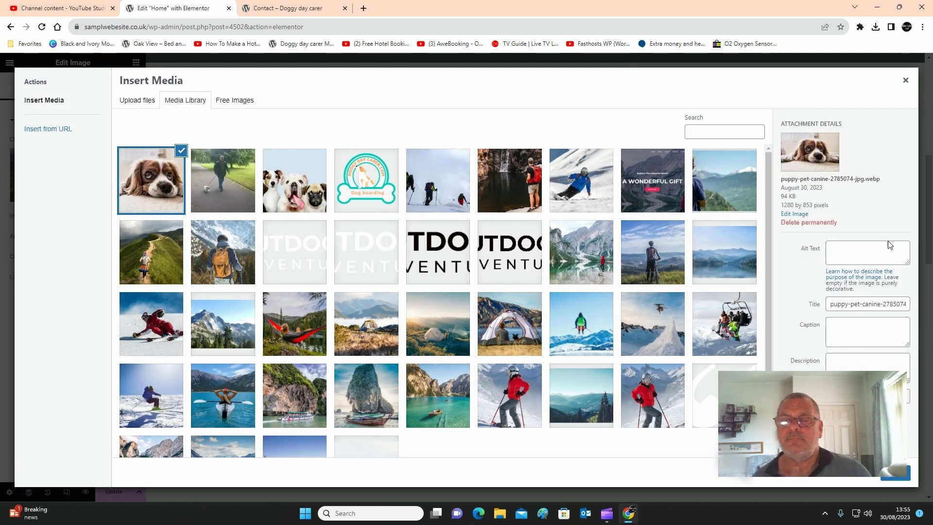
Set the uploaded puppy photo's alt text to "Doggy 1"
{"action": "left_click", "coordinate": [872, 253]}
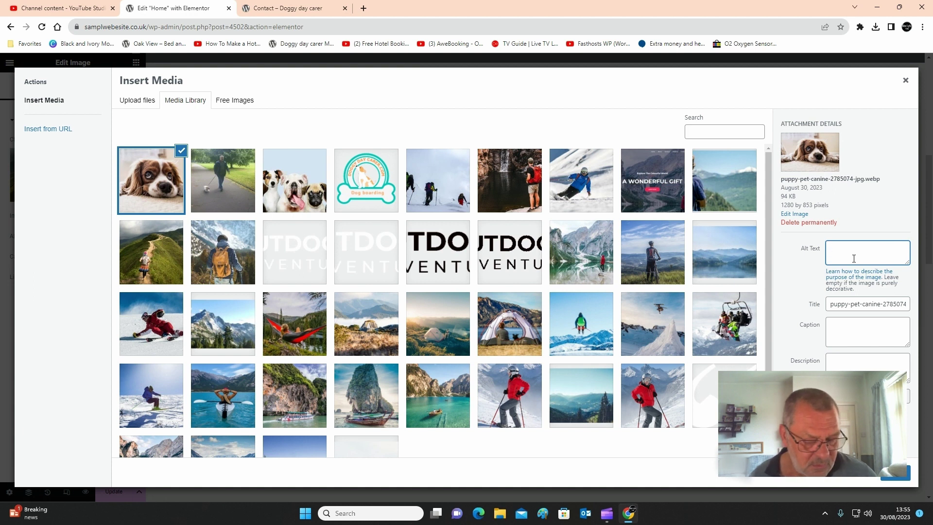
{"action": "type", "text": "Dogg"}
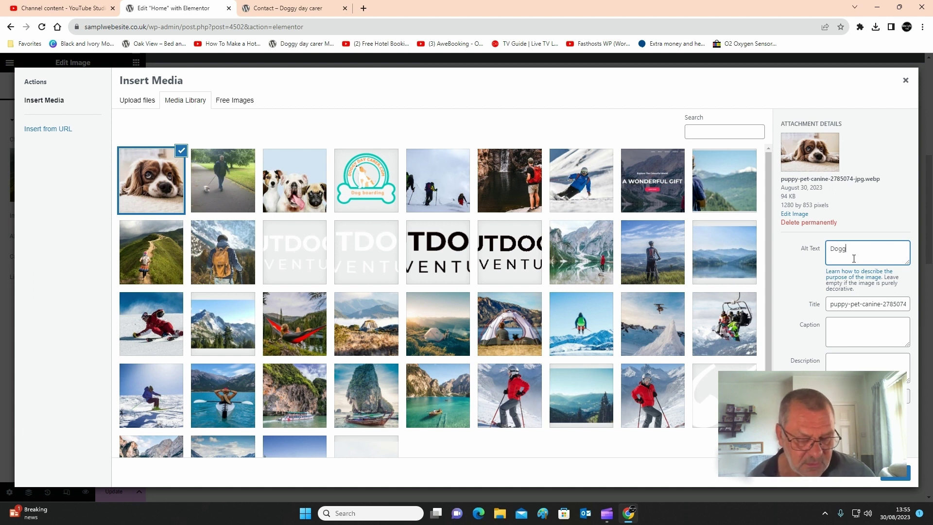
{"action": "type", "text": "y "}
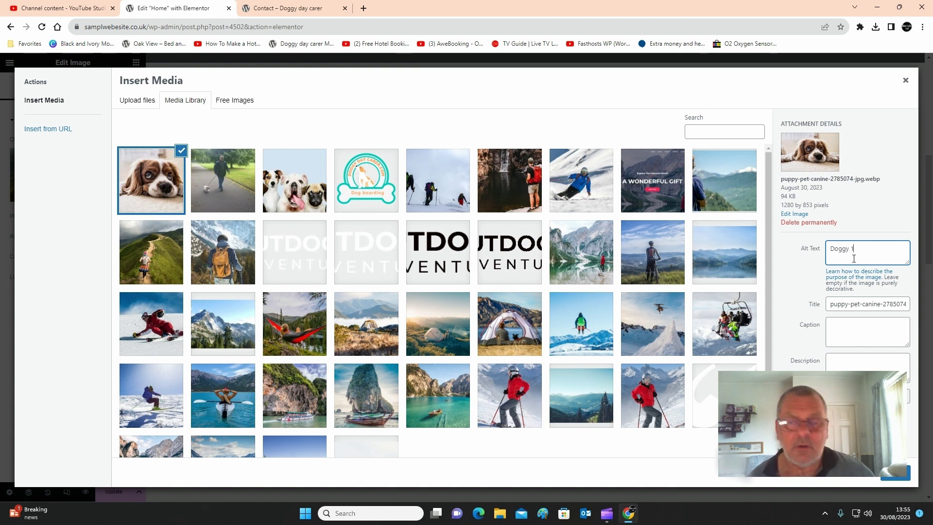
{"action": "type", "text": "1"}
Enter "Picture of dog" as the puppy photo's description and insert it as the image above "Walking Holidays"
{"action": "left_click", "coordinate": [827, 354]}
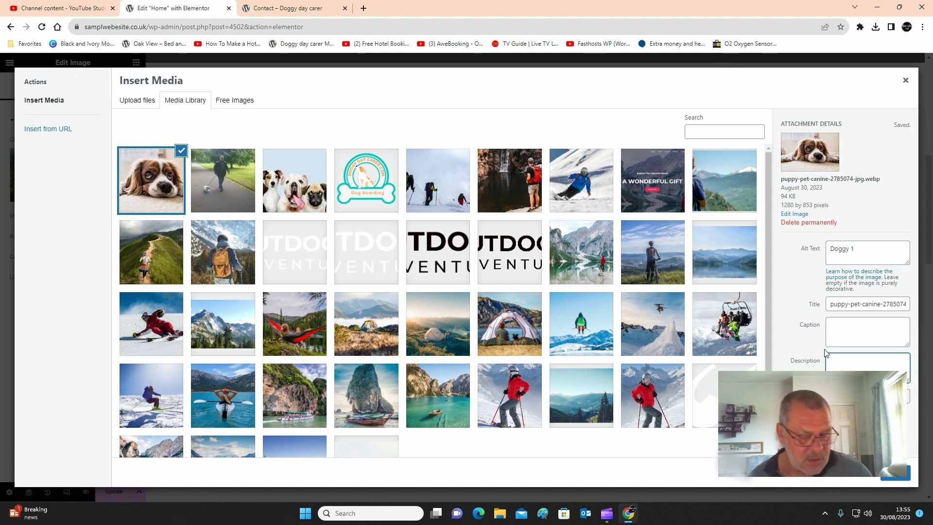
{"action": "type", "text": "Pi"}
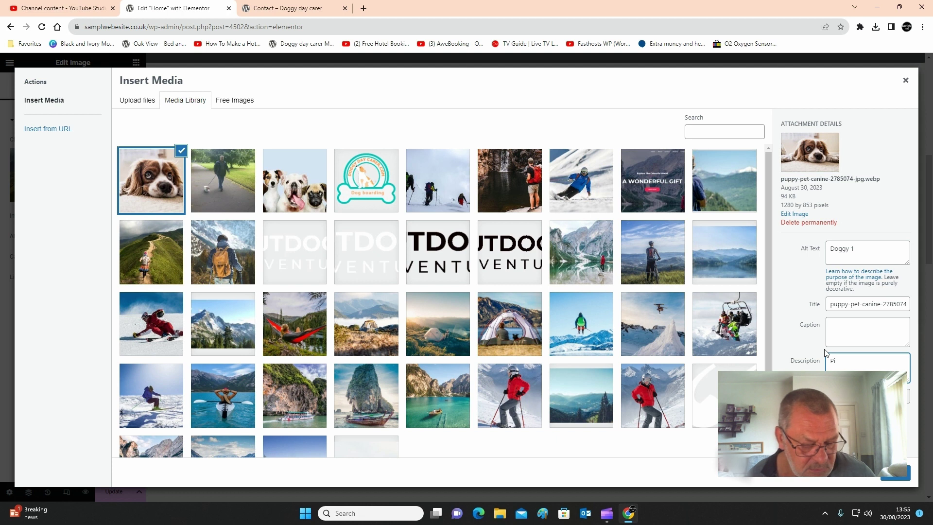
{"action": "type", "text": "cv"}
{"action": "key", "text": "BackSpace"}
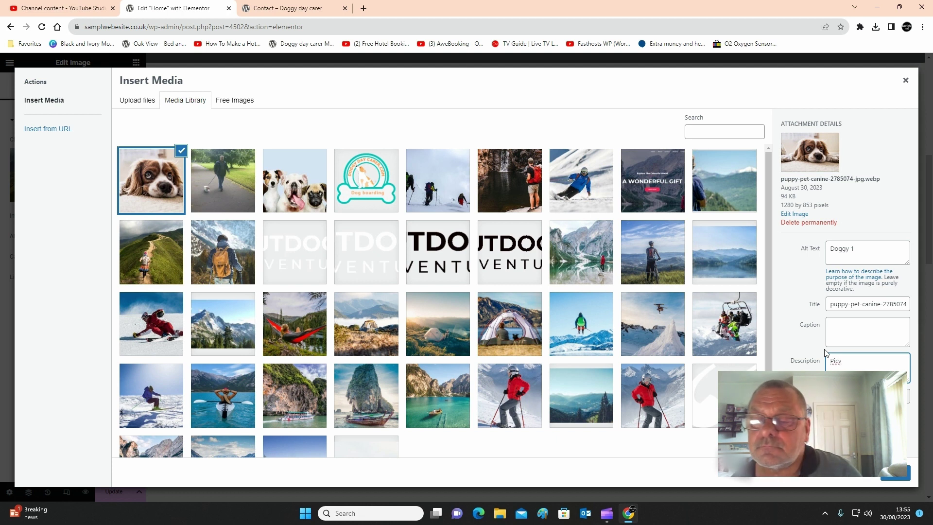
{"action": "type", "text": "tu"}
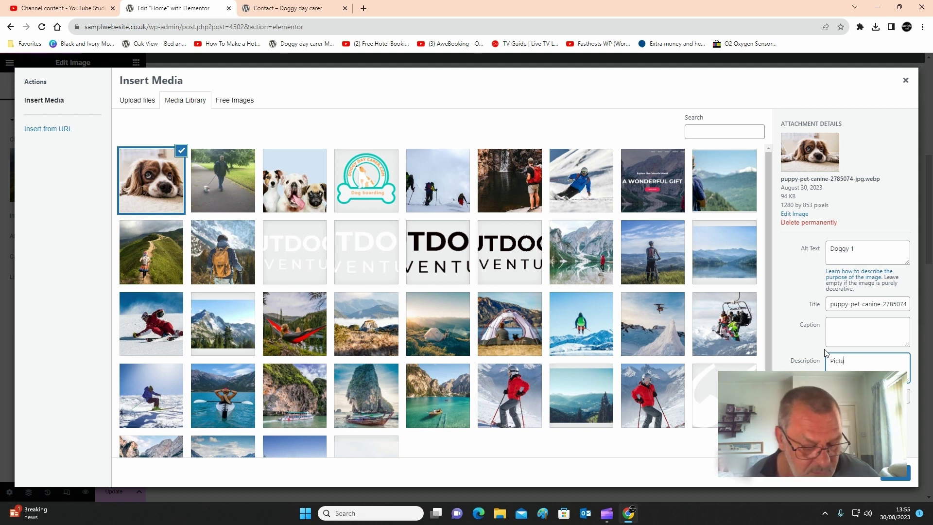
{"action": "type", "text": "re od"}
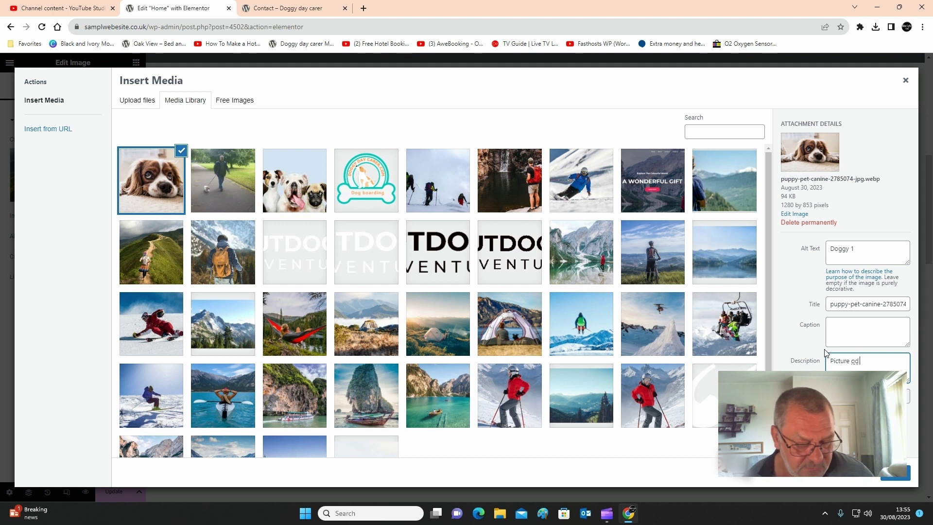
{"action": "key", "text": "BackSpace"}
{"action": "type", "text": "f dog"}
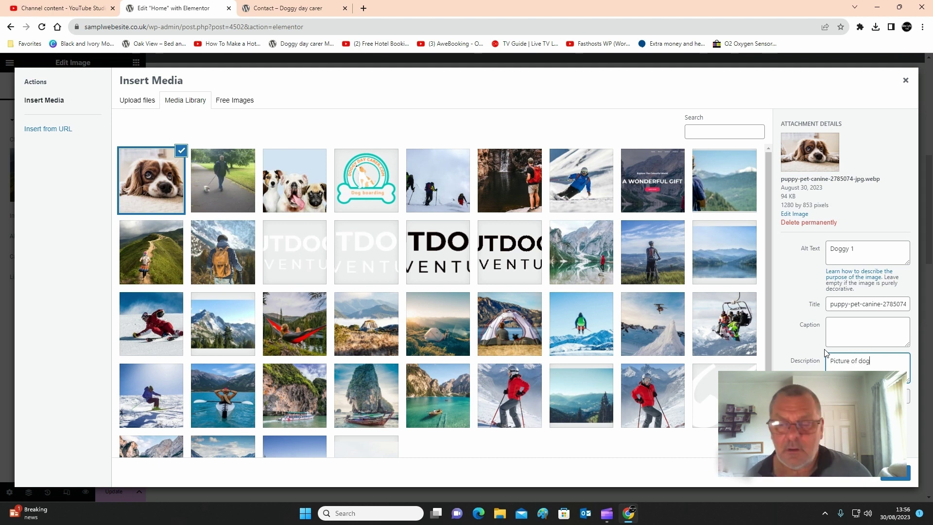
{"action": "left_click", "coordinate": [889, 478]}
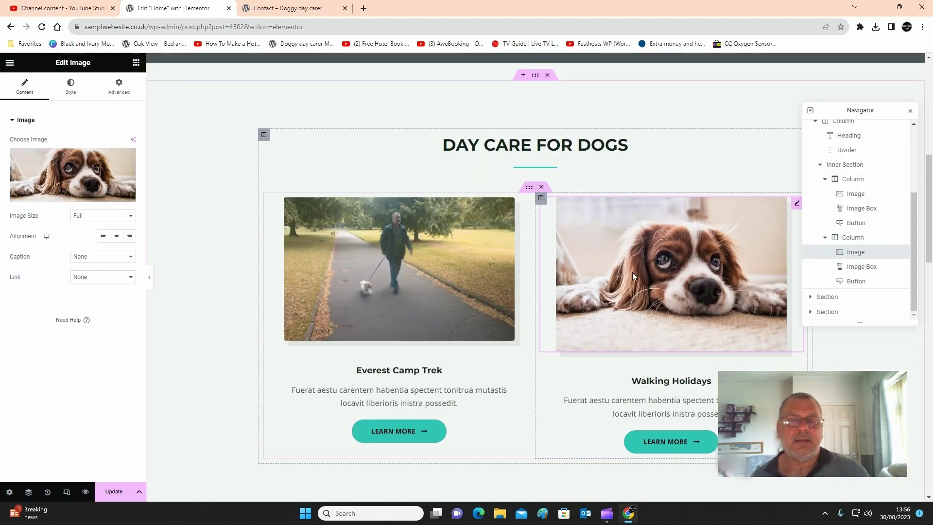
Set the height of the puppy image above "Walking Holidays" to 298 px
{"action": "left_click", "coordinate": [70, 87]}
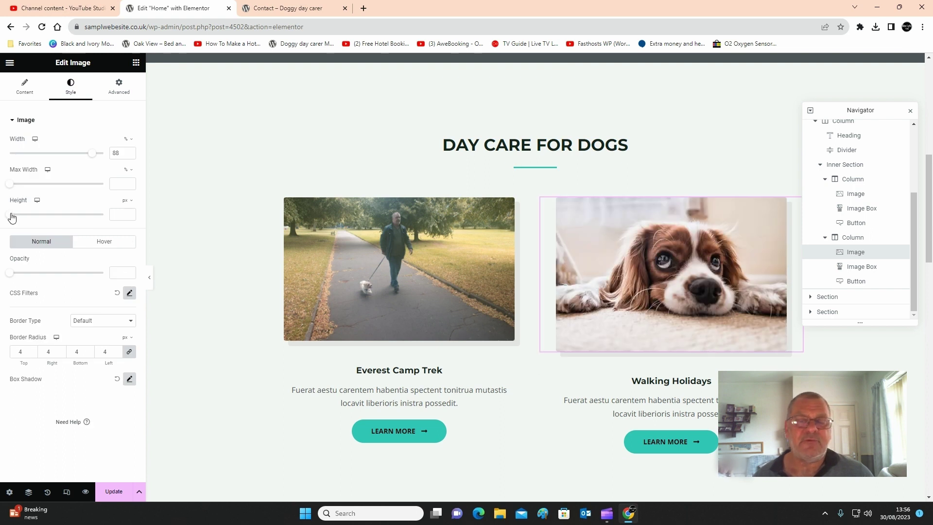
{"action": "left_click_drag", "start_coordinate": [11, 217], "coordinate": [67, 222]}
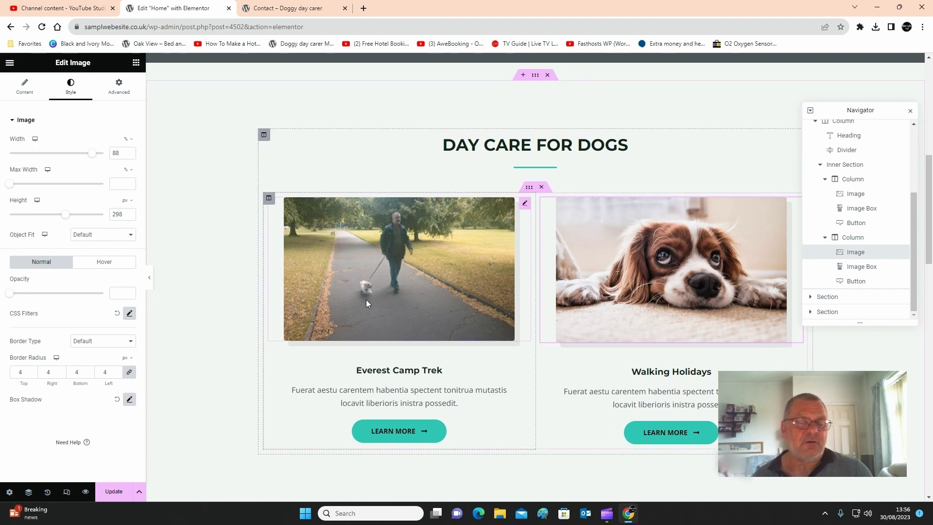
Change the image box title "Everest Camp Trek" under the dog-walking photo to "Dog walkers"
{"action": "left_click", "coordinate": [346, 372]}
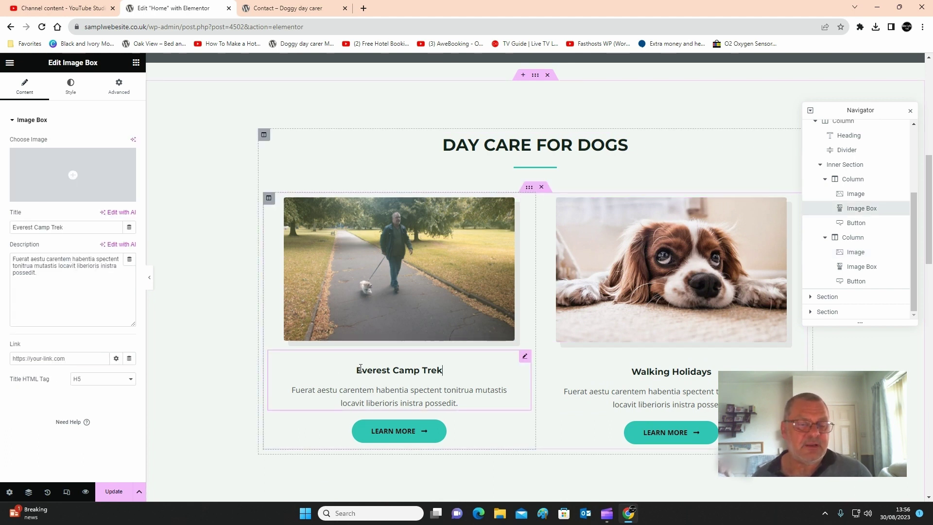
{"action": "left_click_drag", "start_coordinate": [356, 371], "coordinate": [488, 369]}
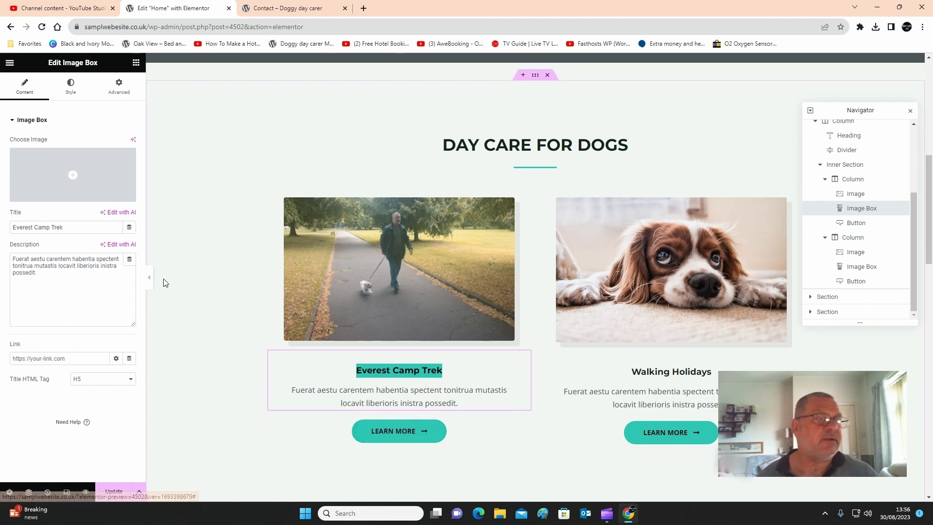
{"action": "left_click_drag", "start_coordinate": [80, 227], "coordinate": [2, 228]}
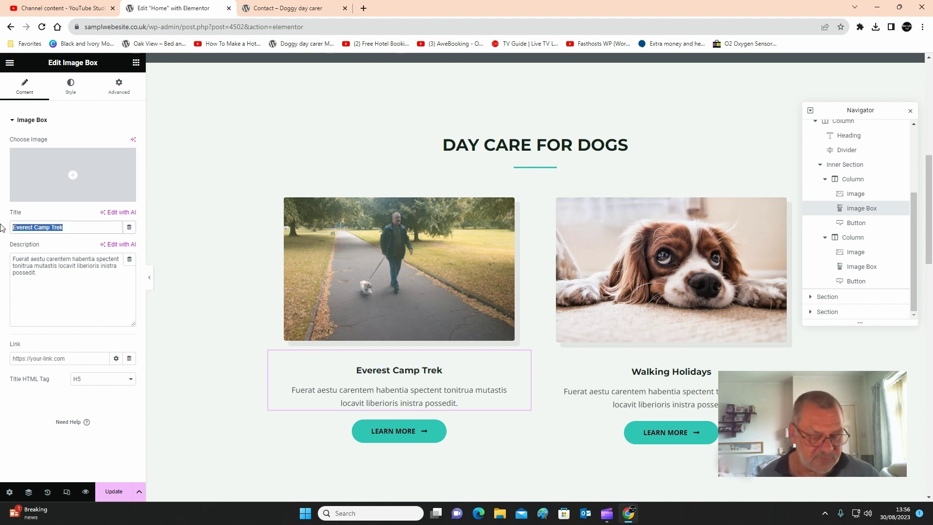
{"action": "type", "text": "Do"}
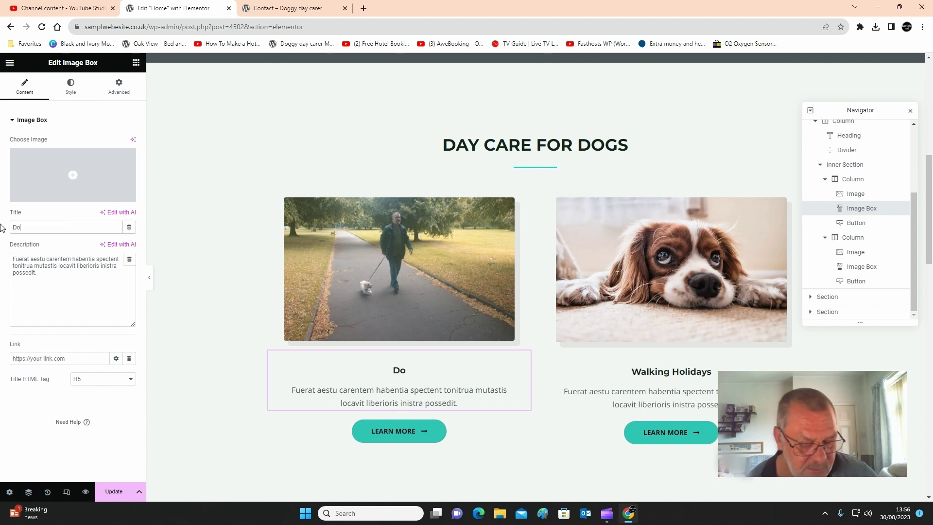
{"action": "type", "text": "g "}
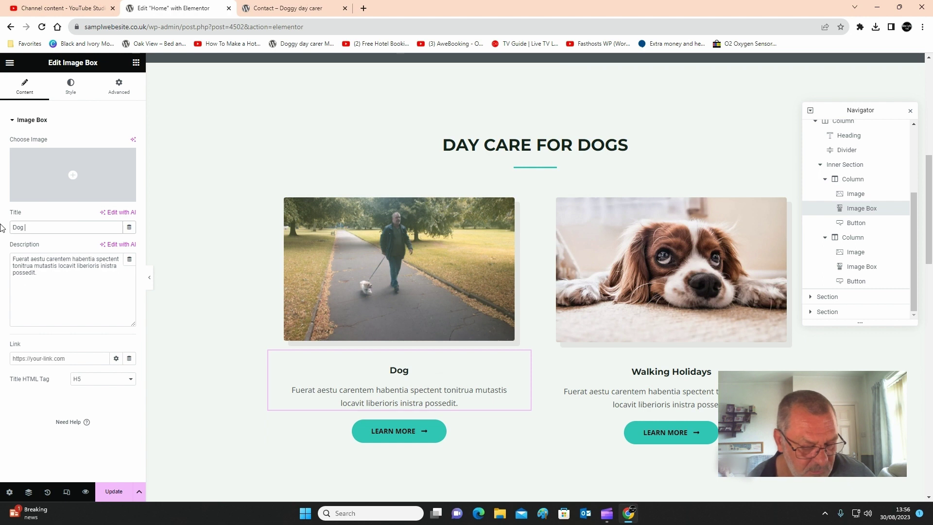
{"action": "type", "text": "was"}
{"action": "key", "text": "BackSpace"}
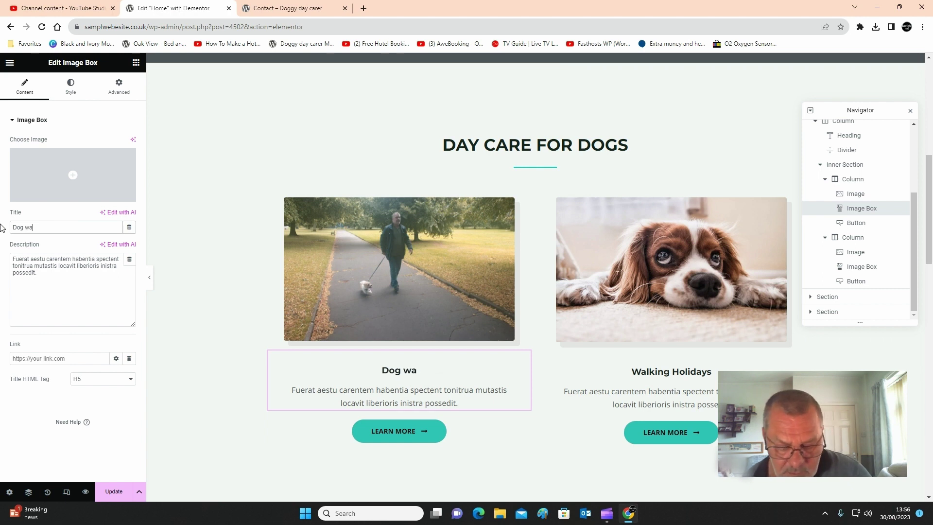
{"action": "type", "text": "l"}
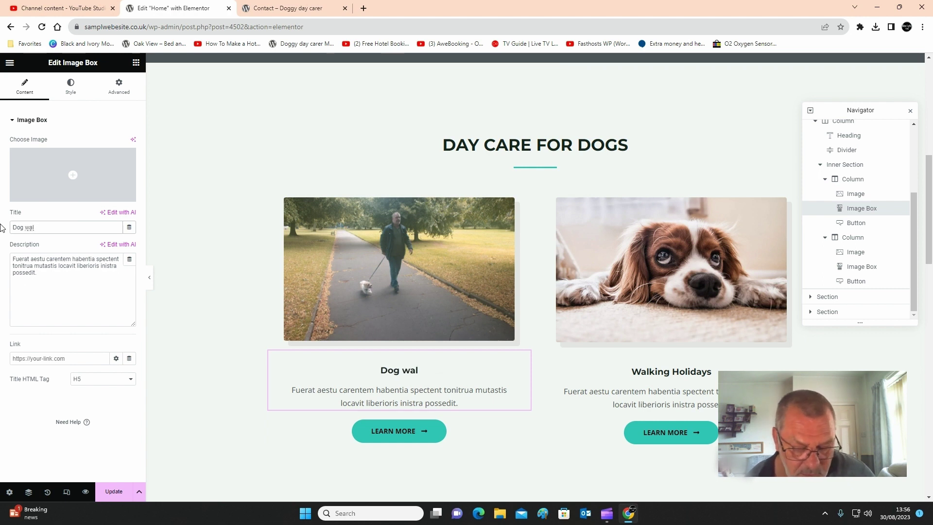
{"action": "type", "text": "kers"}
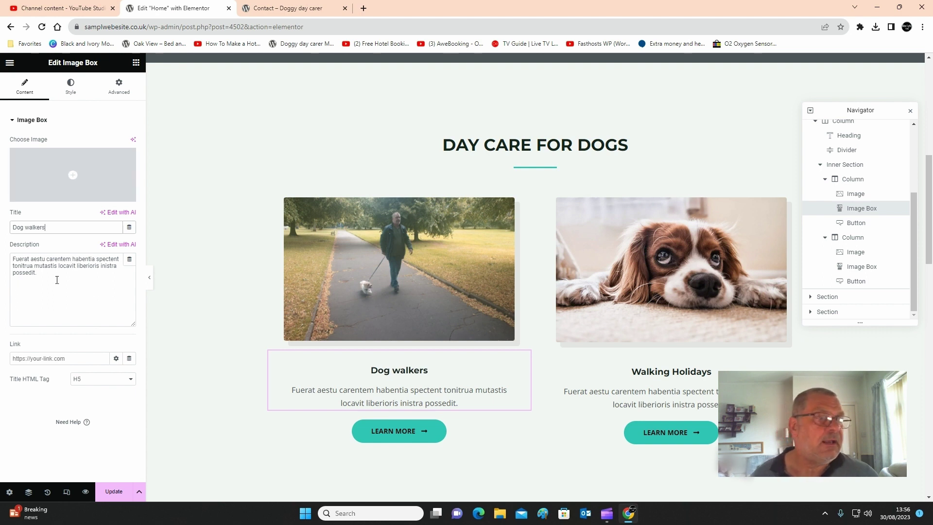
Replace the placeholder description under "Dog walkers" with "We also offer dog walking"
{"action": "left_click_drag", "start_coordinate": [57, 280], "coordinate": [2, 243]}
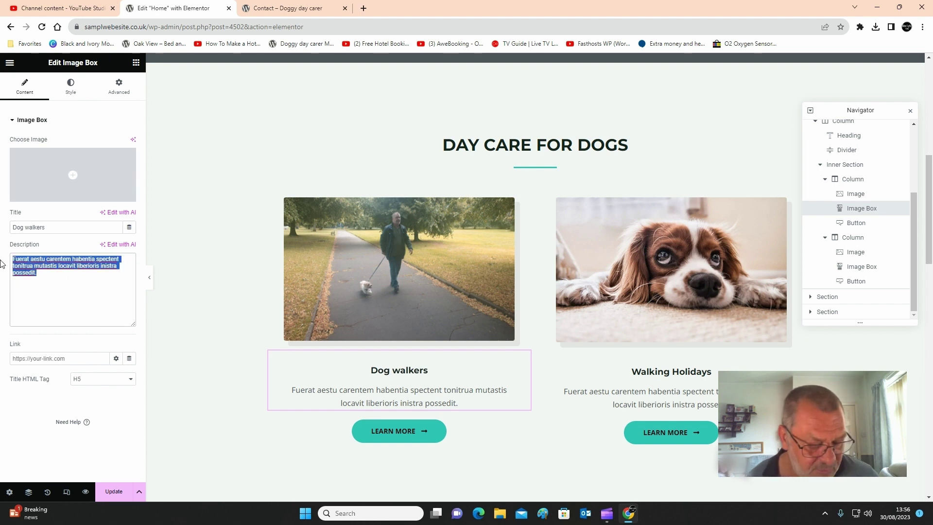
{"action": "type", "text": "W"}
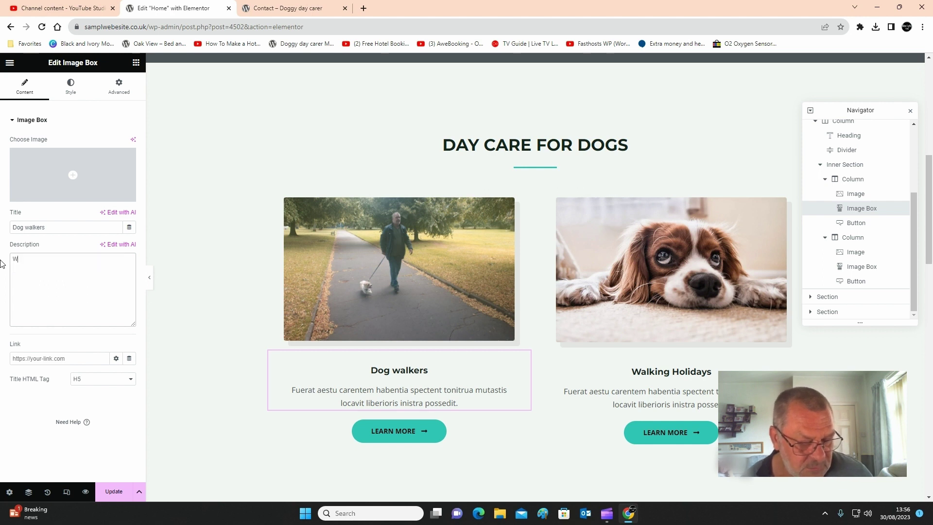
{"action": "type", "text": "e als"}
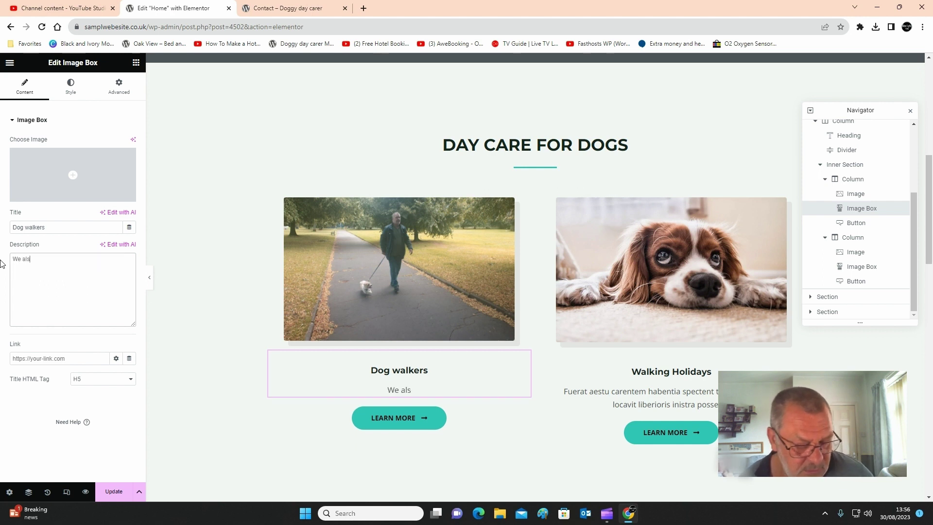
{"action": "type", "text": "o off"}
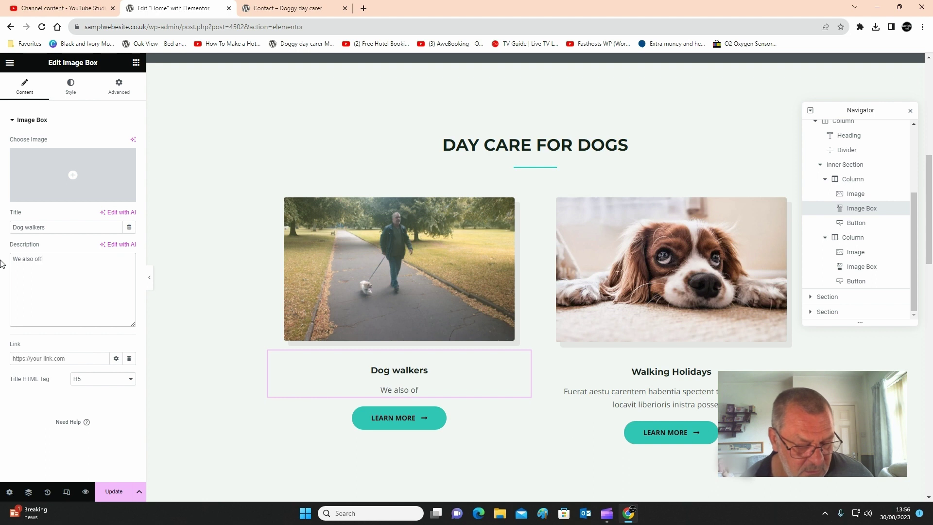
{"action": "type", "text": "er do"}
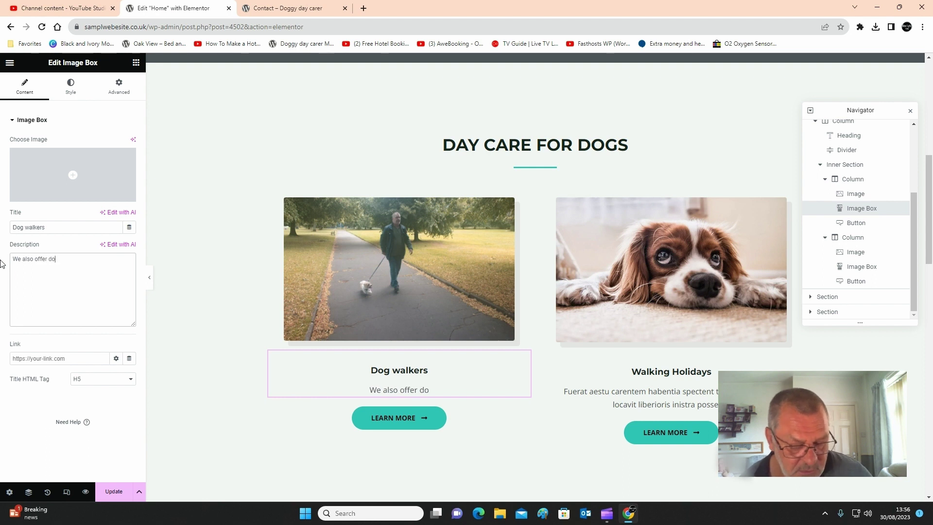
{"action": "type", "text": "g walking"}
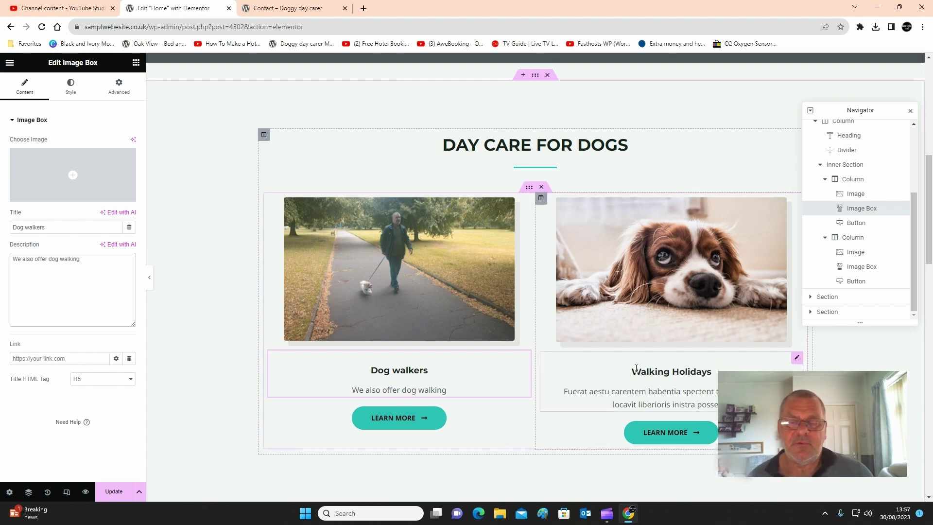
Change the image box title "Walking Holidays" under the puppy photo to "Happy dog"
{"action": "left_click", "coordinate": [636, 369]}
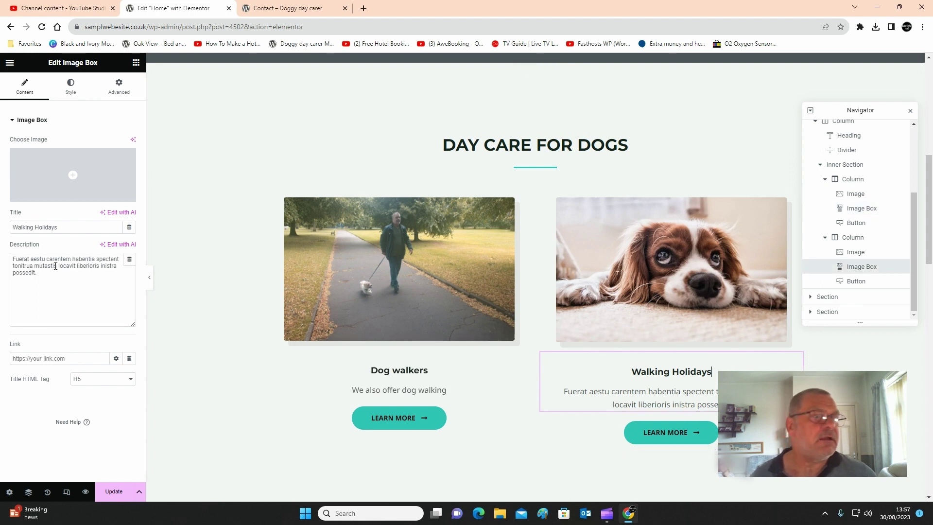
{"action": "left_click_drag", "start_coordinate": [63, 227], "coordinate": [2, 228]}
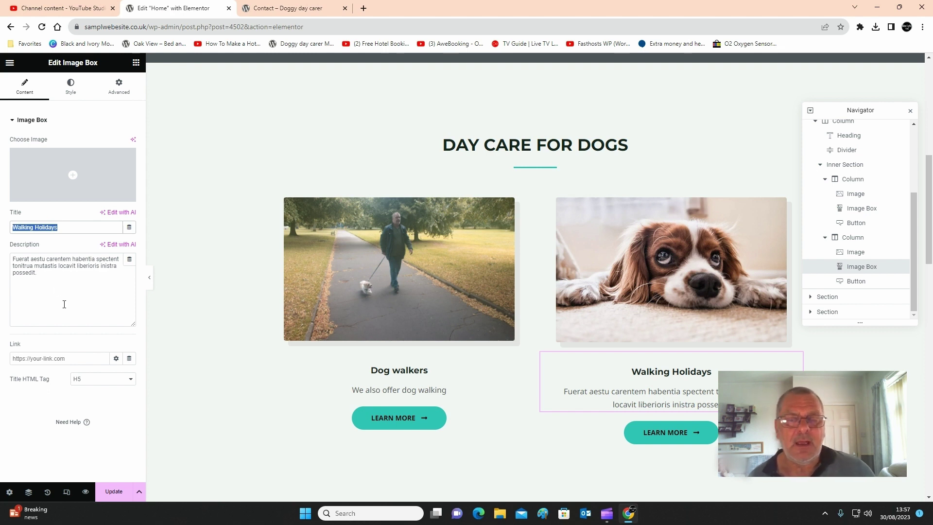
{"action": "type", "text": "H"}
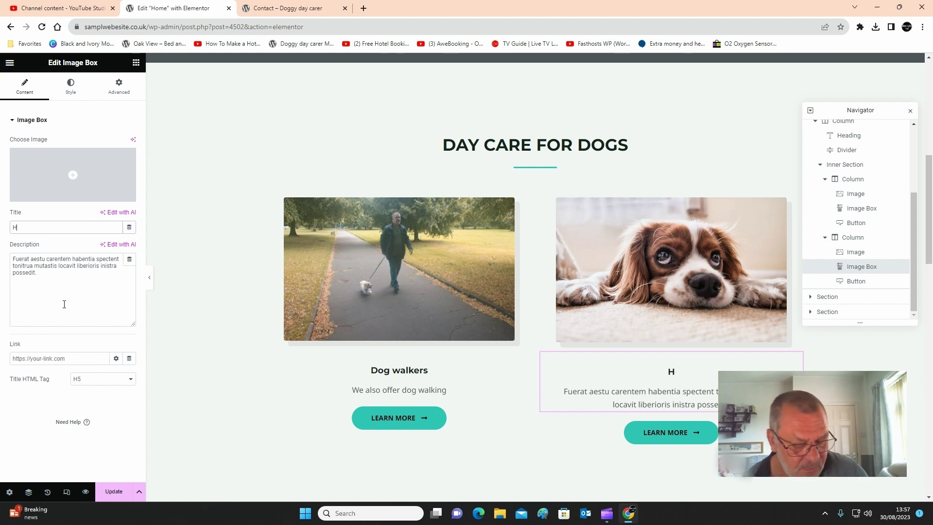
{"action": "type", "text": "appy "}
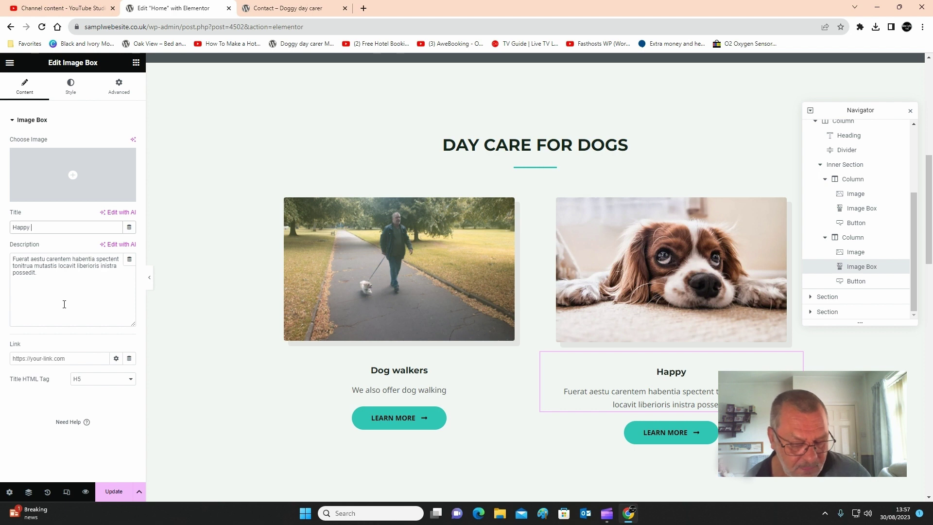
{"action": "type", "text": "dog"}
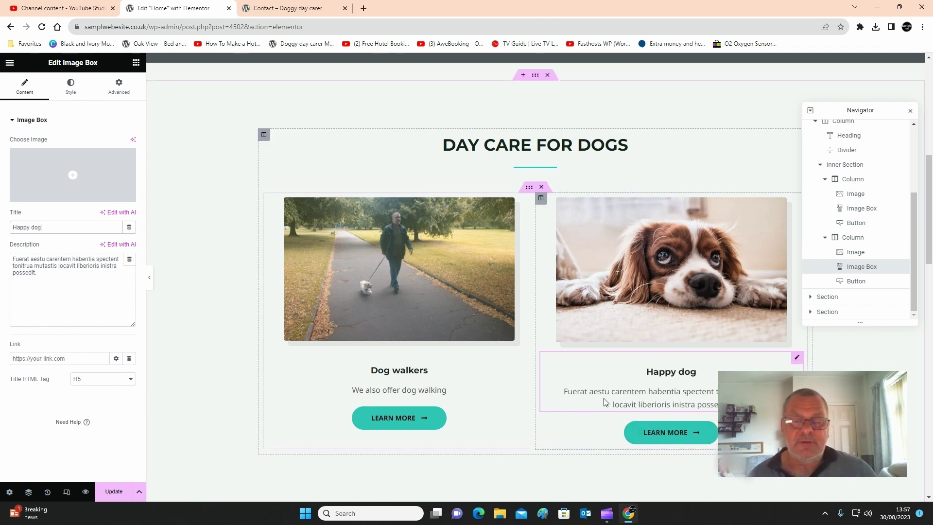
Replace the placeholder description under "Happy dog" with "This dog looks happy"
{"action": "left_click", "coordinate": [39, 311]}
{"action": "key", "text": "ctrl+a"}
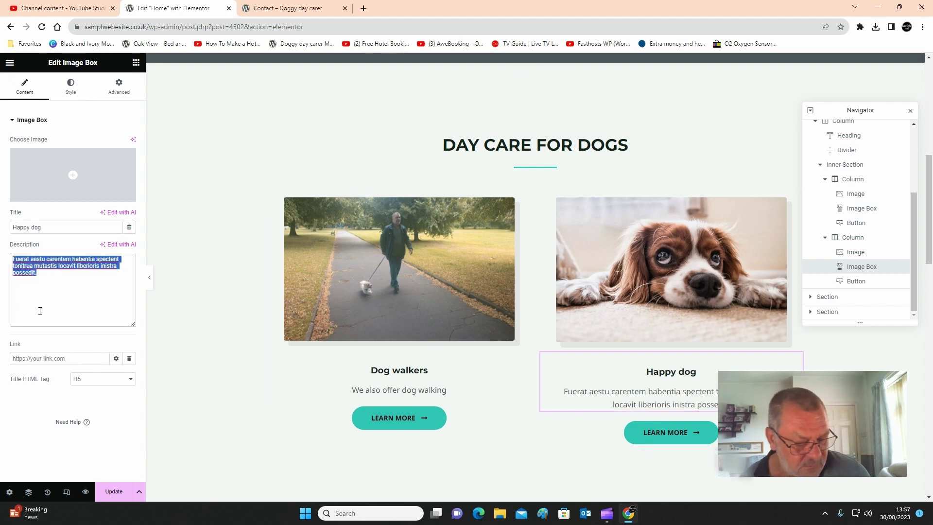
{"action": "type", "text": "This d"}
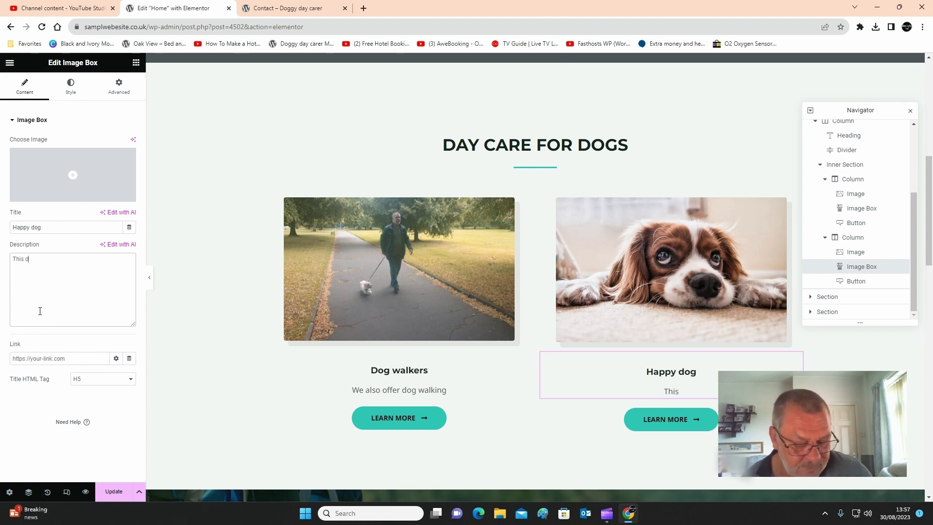
{"action": "type", "text": "og lo"}
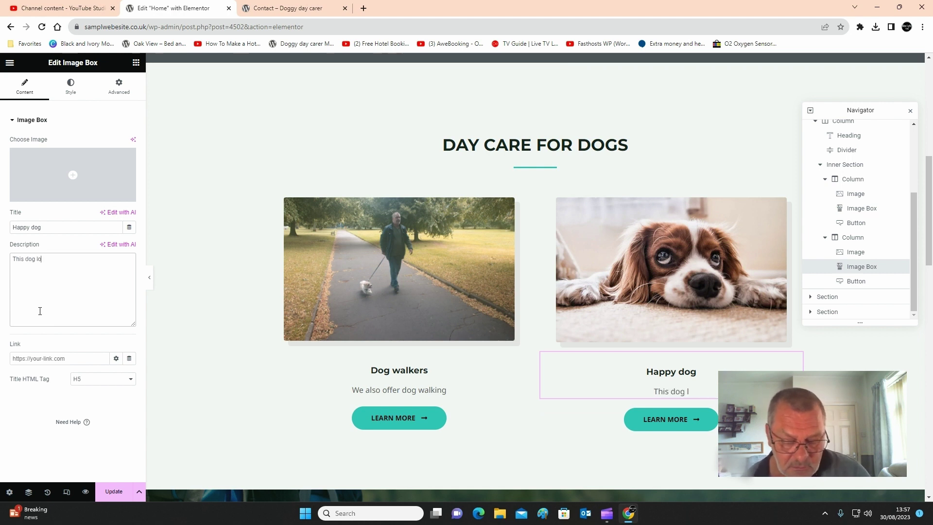
{"action": "type", "text": "oks h"}
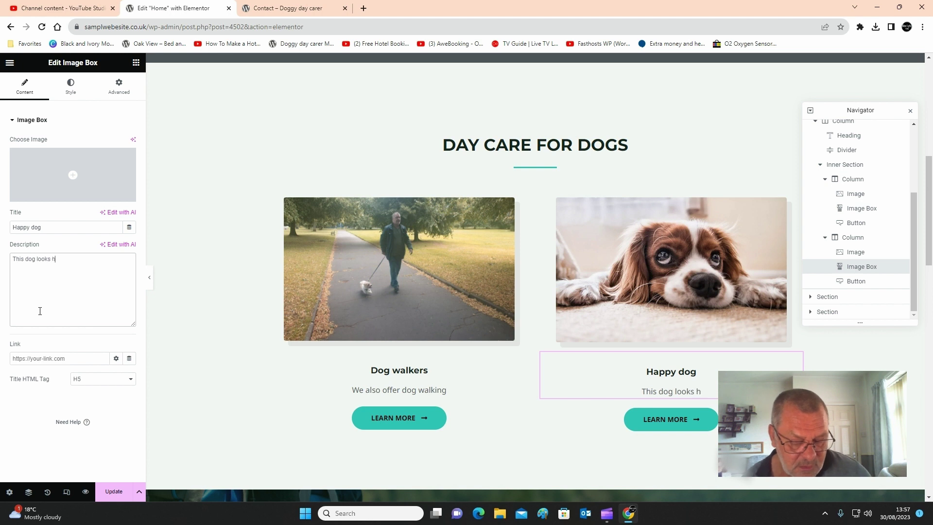
{"action": "type", "text": "appy"}
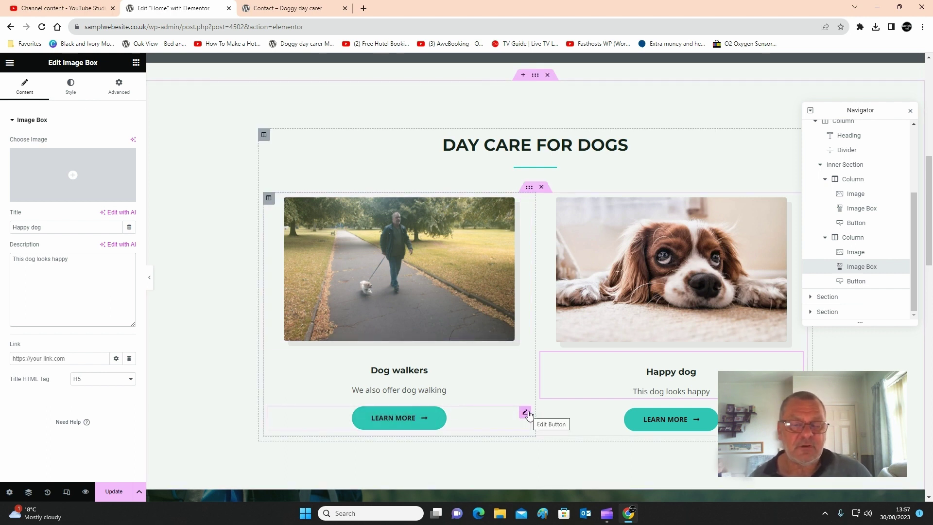
Delete the "Learn More" buttons below the "Dog walkers" and "Happy dog" image boxes
{"action": "right_click", "coordinate": [529, 415]}
{"action": "left_click", "coordinate": [550, 492]}
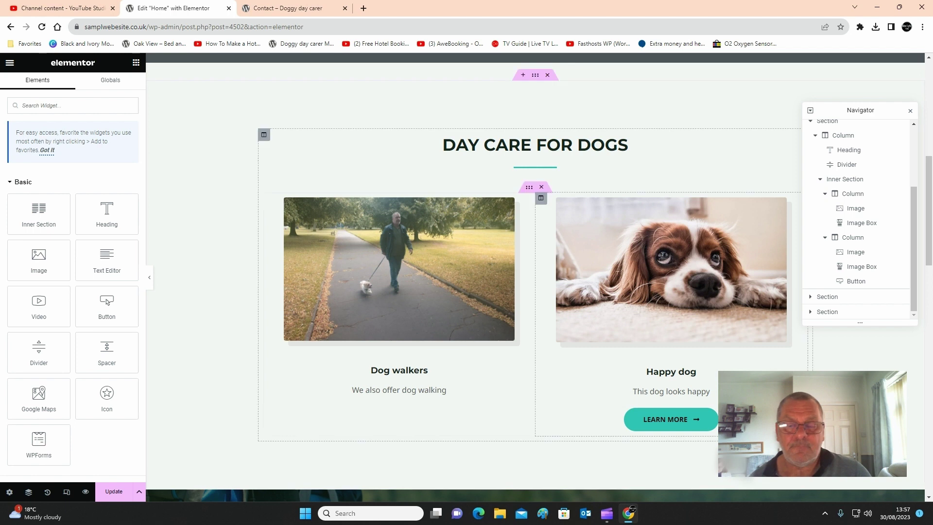
{"action": "right_click", "coordinate": [793, 419]}
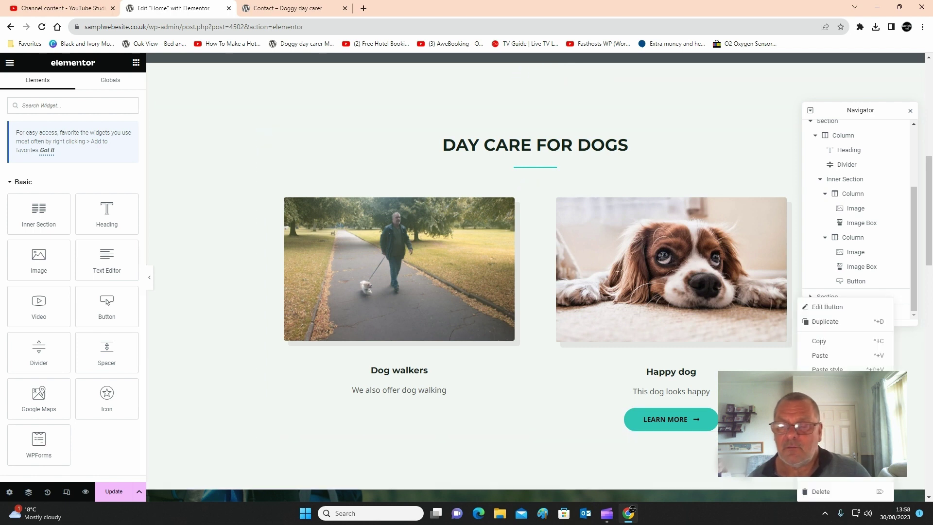
{"action": "left_click", "coordinate": [810, 486]}
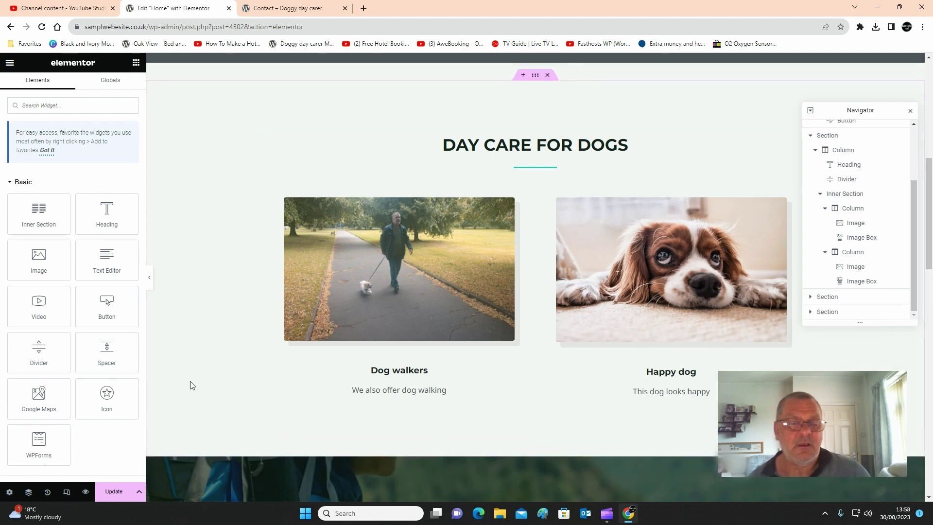
Set the title font size of the "Dog walkers" image box to 24 px
{"action": "left_click", "coordinate": [395, 371]}
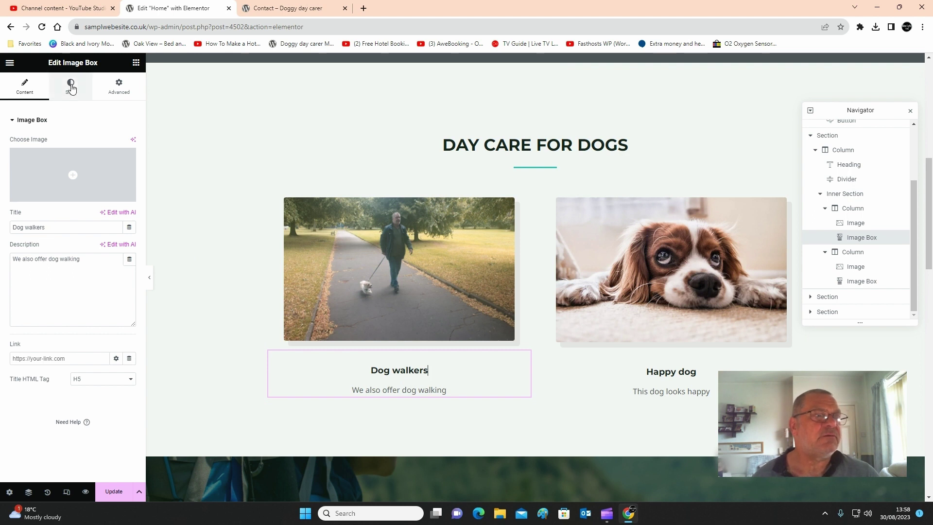
{"action": "left_click", "coordinate": [71, 86]}
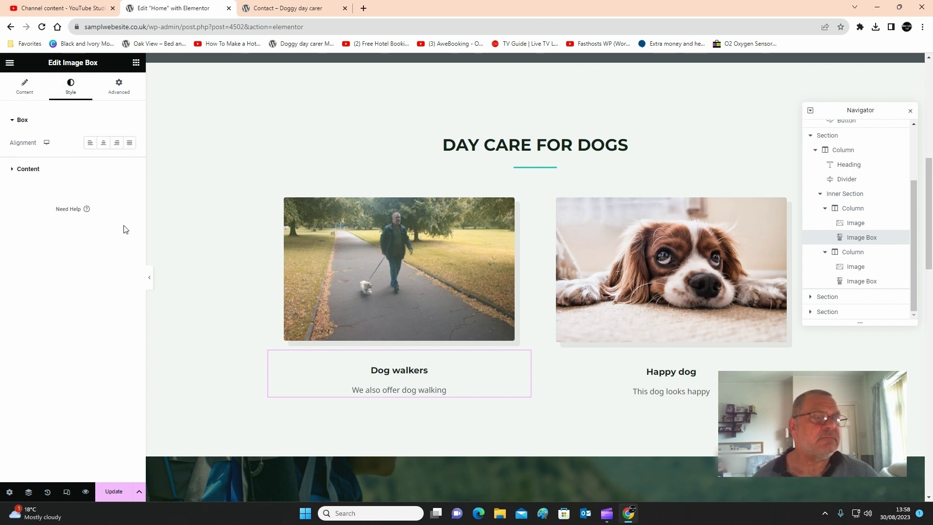
{"action": "left_click", "coordinate": [17, 169]}
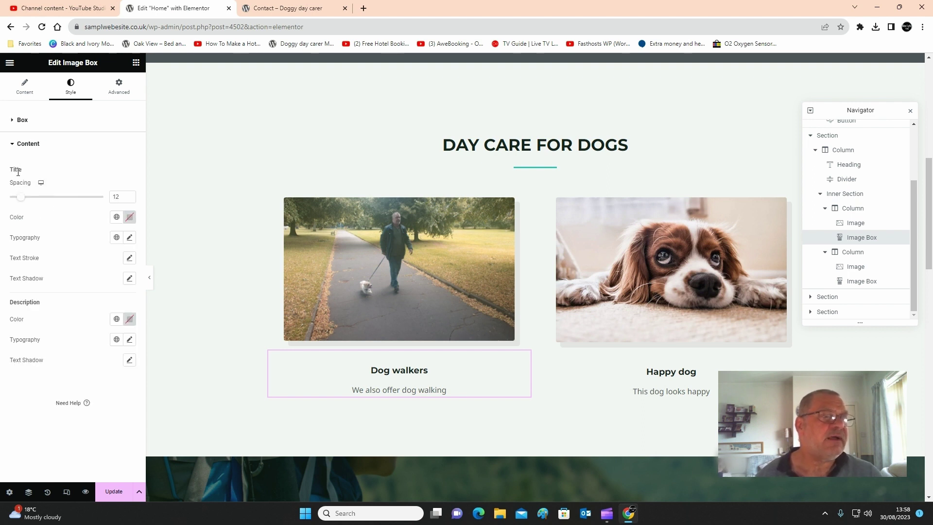
{"action": "left_click", "coordinate": [129, 238]}
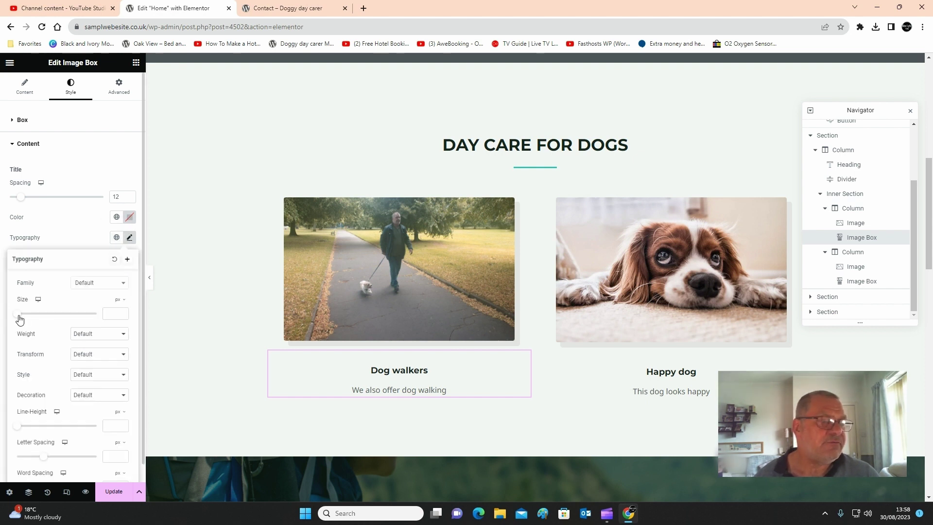
{"action": "left_click_drag", "start_coordinate": [19, 319], "coordinate": [29, 320]}
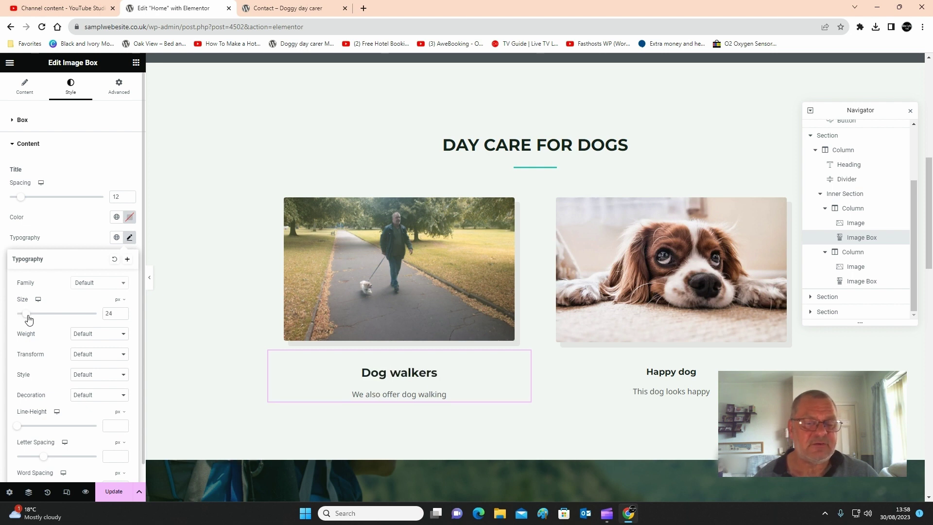
{"action": "left_click", "coordinate": [73, 183]}
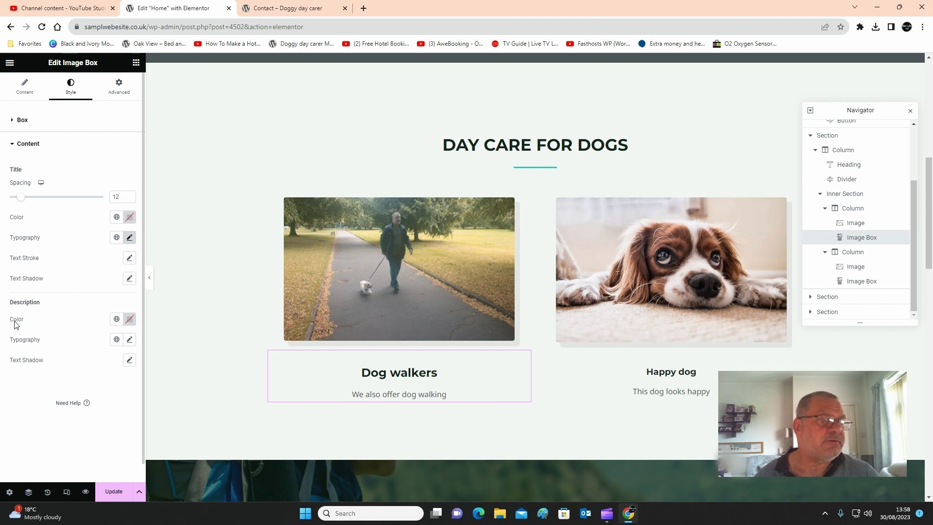
Set the description font size of the "Dog walkers" image box to 25 px
{"action": "left_click", "coordinate": [129, 340]}
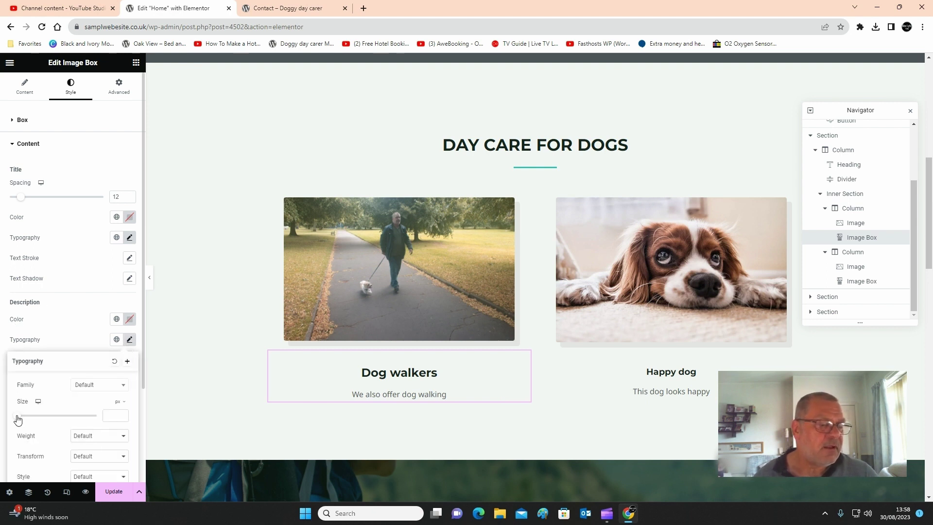
{"action": "left_click_drag", "start_coordinate": [18, 419], "coordinate": [26, 418]}
{"action": "scroll", "coordinate": [86, 298], "scroll_direction": "down", "scroll_amount": 2}
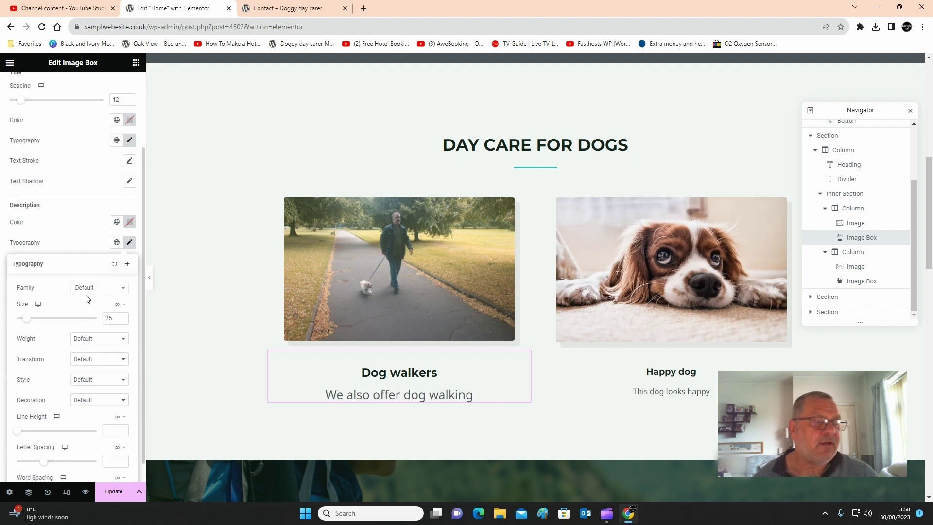
{"action": "scroll", "coordinate": [86, 299], "scroll_direction": "down", "scroll_amount": 1}
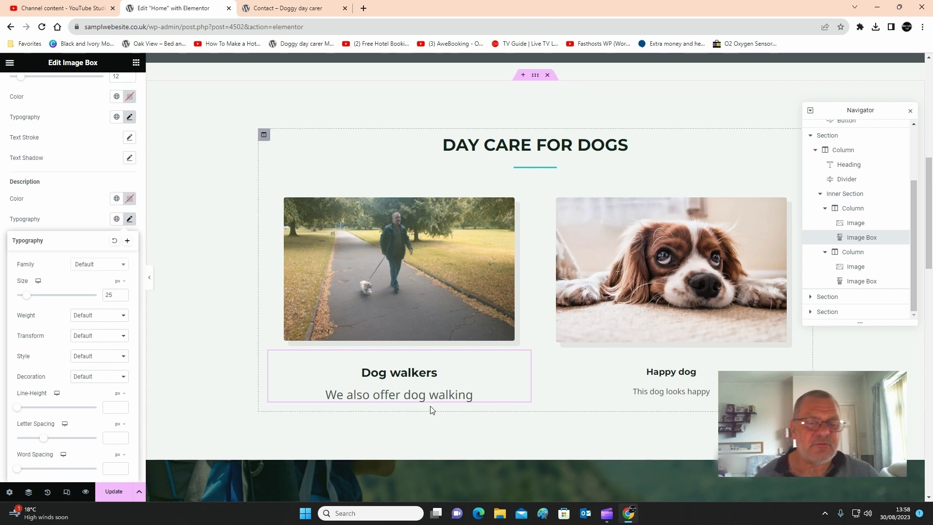
Set the title font size of the "Happy dog" image box to 23 px
{"action": "left_click", "coordinate": [650, 375]}
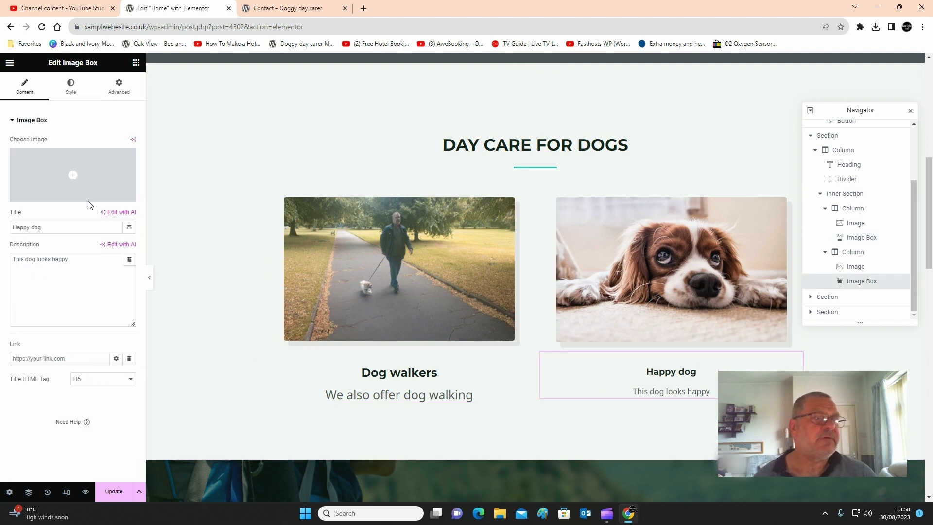
{"action": "left_click", "coordinate": [73, 92]}
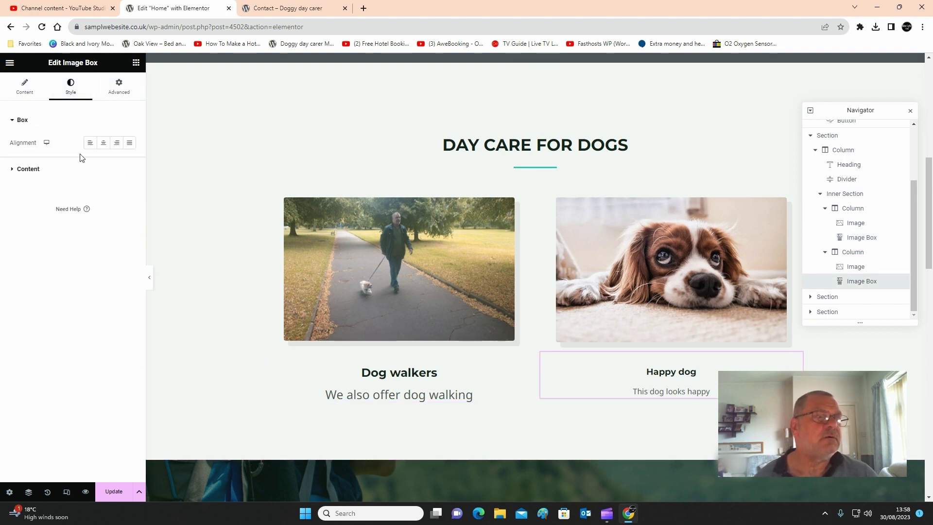
{"action": "left_click", "coordinate": [29, 175]}
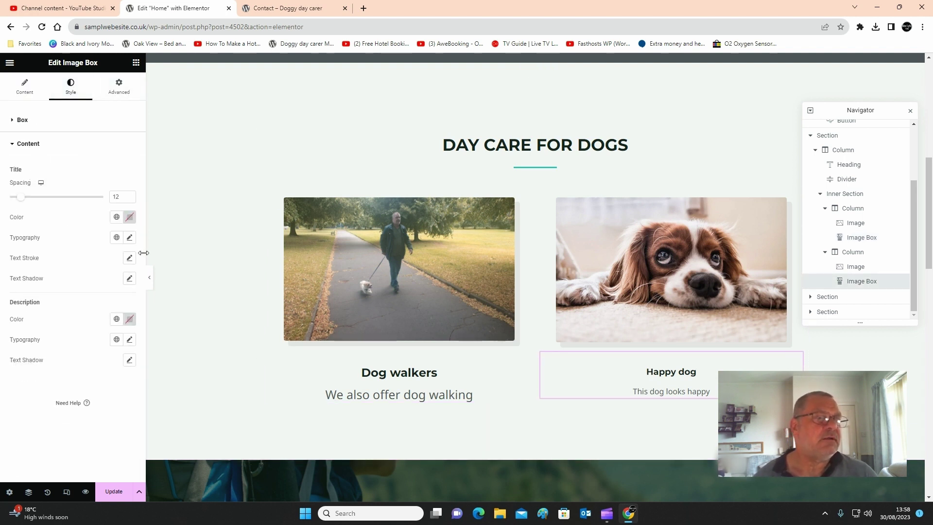
{"action": "left_click", "coordinate": [129, 237]}
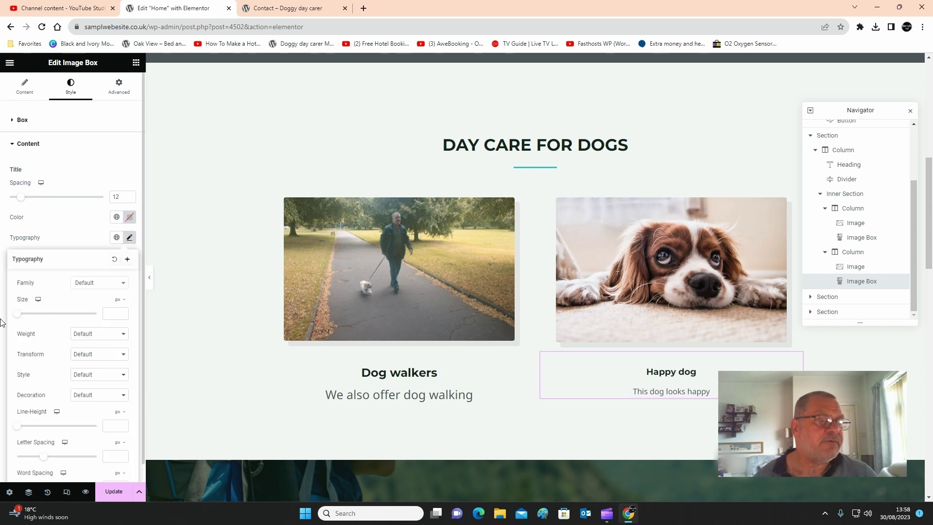
{"action": "left_click_drag", "start_coordinate": [17, 315], "coordinate": [30, 323]}
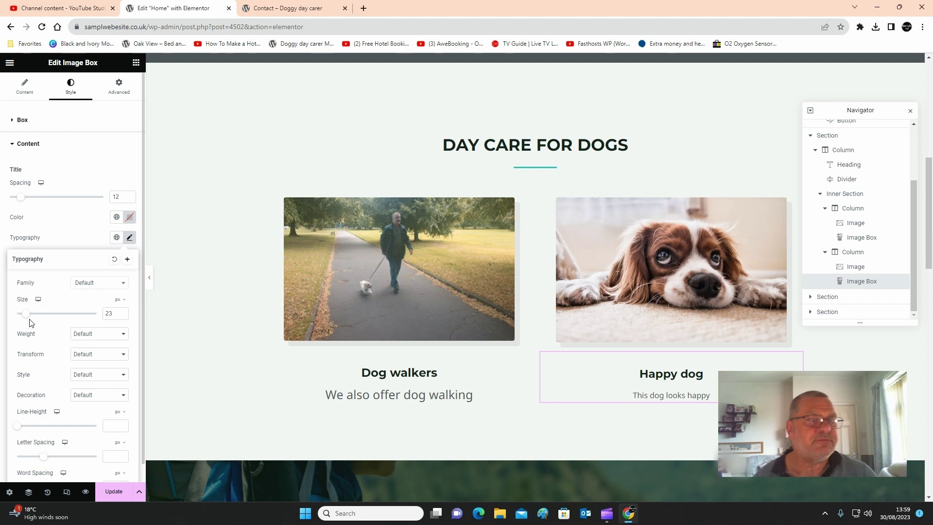
{"action": "left_click", "coordinate": [94, 282]}
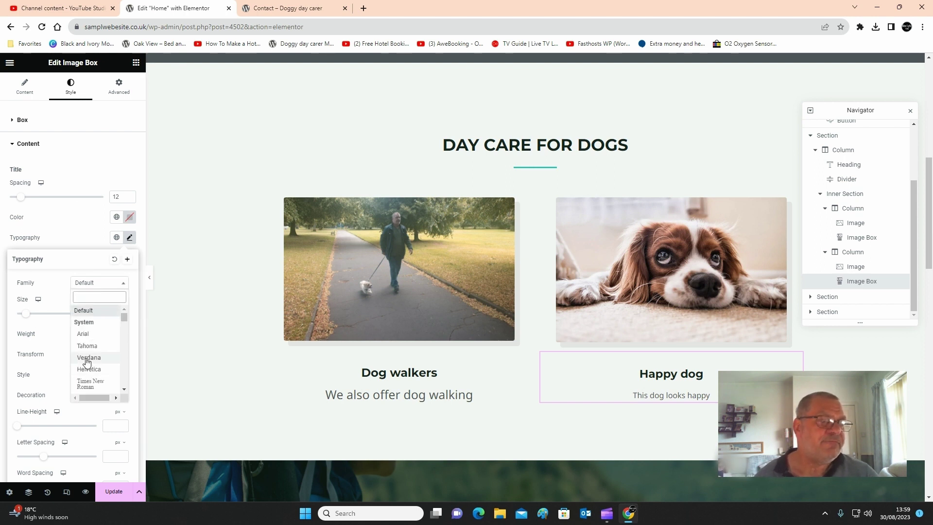
{"action": "scroll", "coordinate": [87, 373], "scroll_direction": "down", "scroll_amount": 3}
{"action": "scroll", "coordinate": [88, 373], "scroll_direction": "up", "scroll_amount": 3}
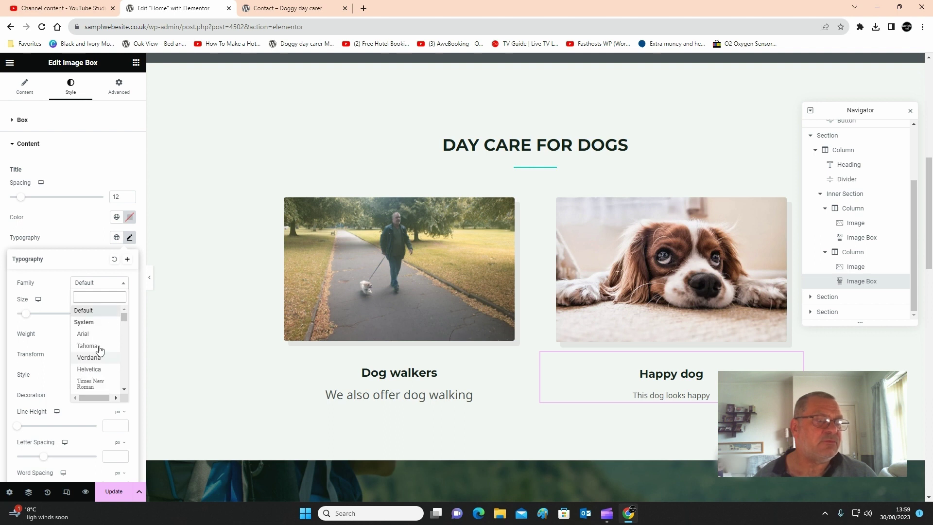
{"action": "left_click", "coordinate": [85, 218]}
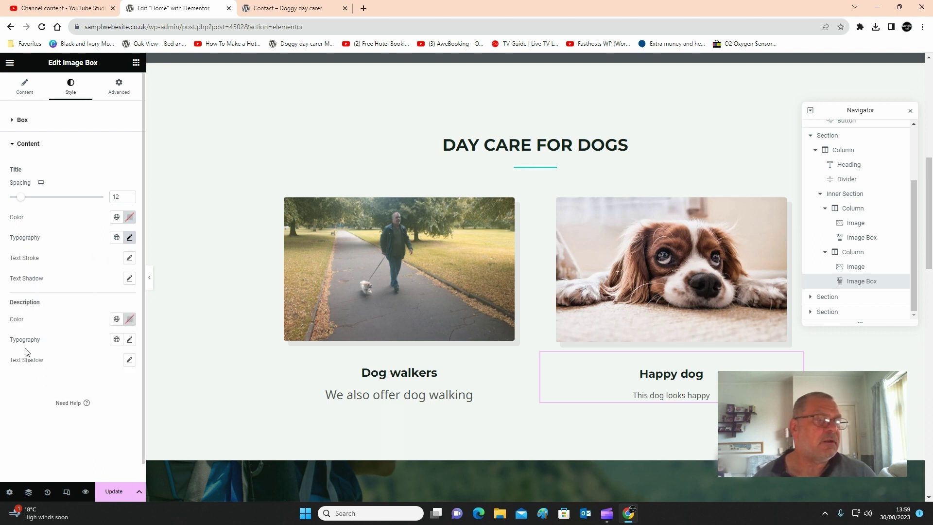
Set the description font size of the "Happy dog" image box to 25 px
{"action": "left_click", "coordinate": [128, 340]}
{"action": "scroll", "coordinate": [54, 387], "scroll_direction": "down", "scroll_amount": 1}
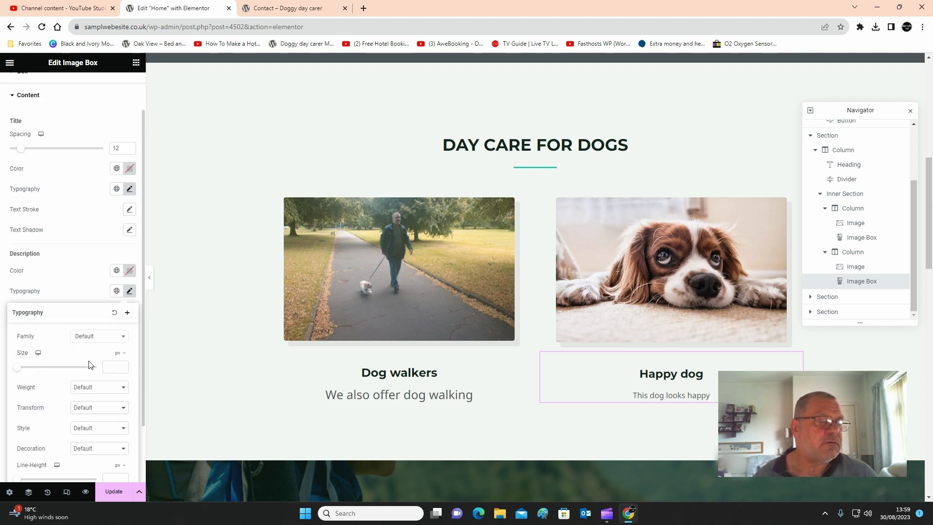
{"action": "left_click", "coordinate": [108, 366]}
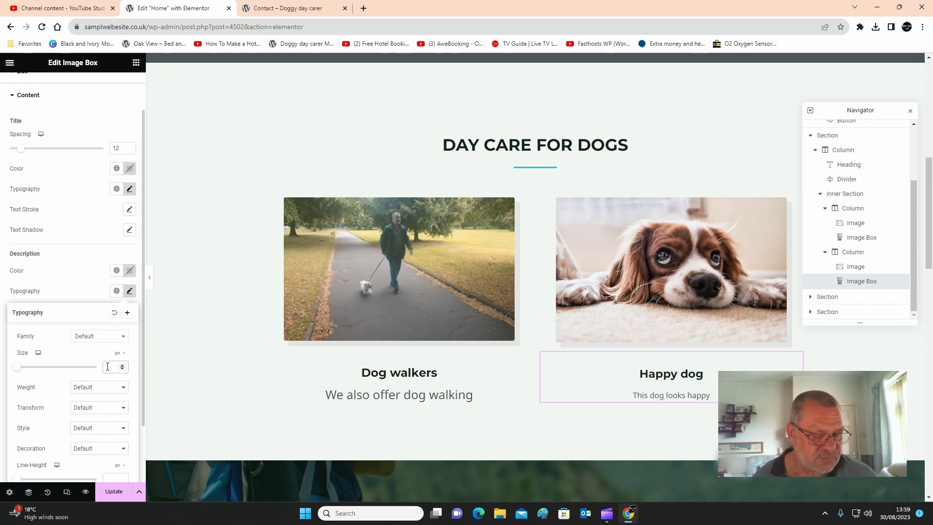
{"action": "type", "text": "25"}
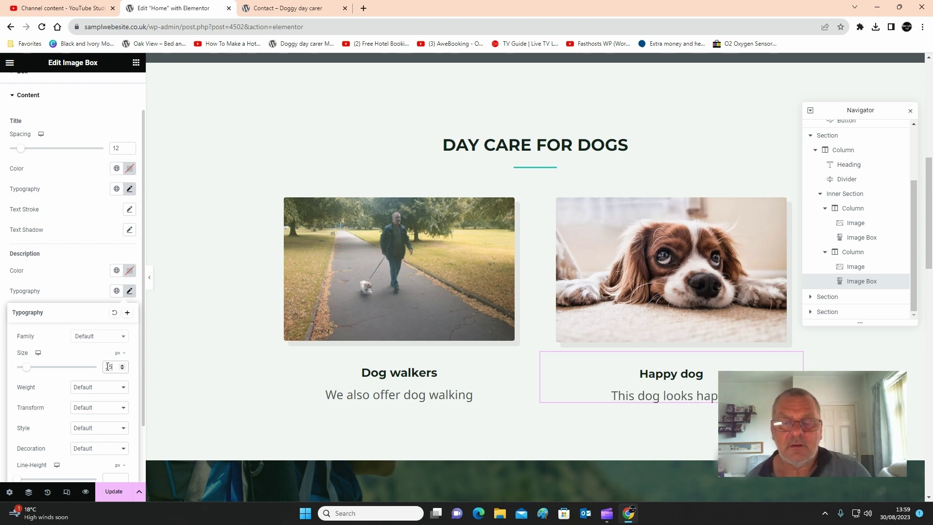
{"action": "left_click", "coordinate": [90, 261]}
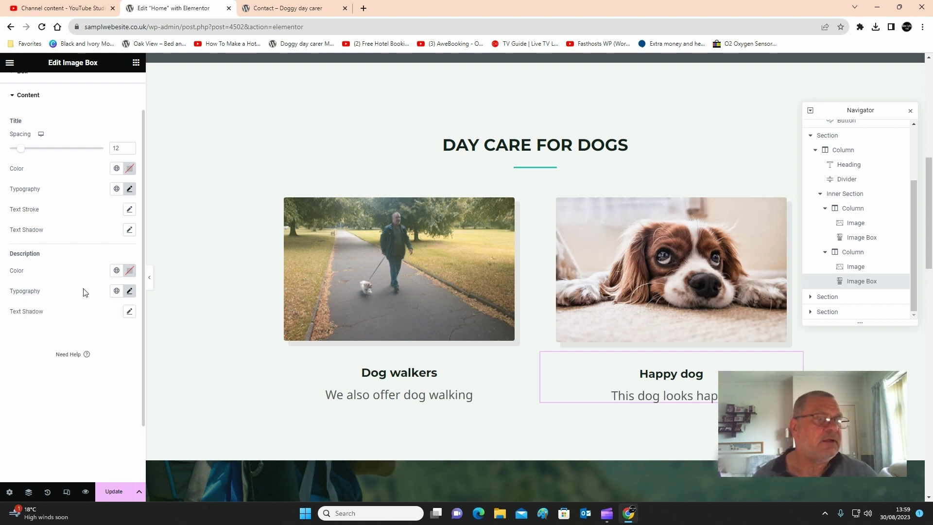
Change the description text color of the "Happy dog" image box to black
{"action": "scroll", "coordinate": [65, 250], "scroll_direction": "up", "scroll_amount": 2}
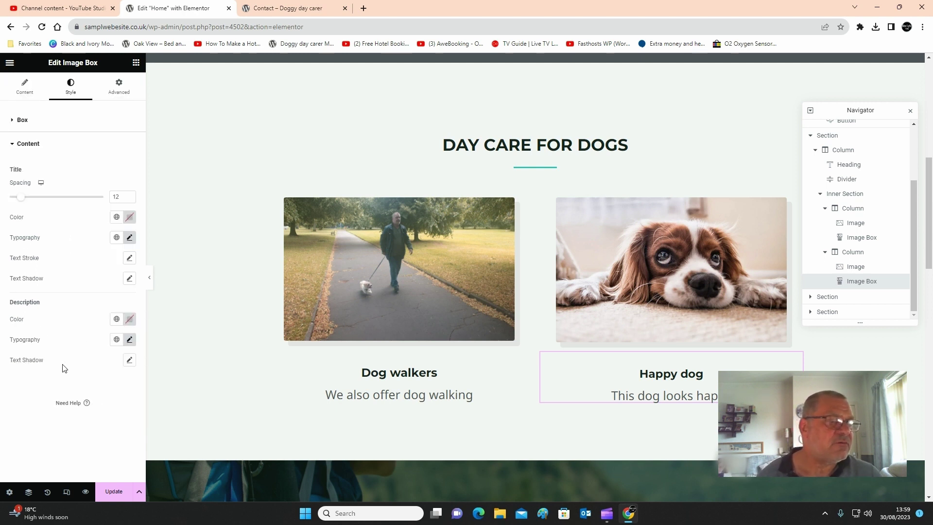
{"action": "left_click", "coordinate": [129, 325]}
{"action": "left_click_drag", "start_coordinate": [106, 408], "coordinate": [63, 437]}
{"action": "left_click", "coordinate": [51, 432]}
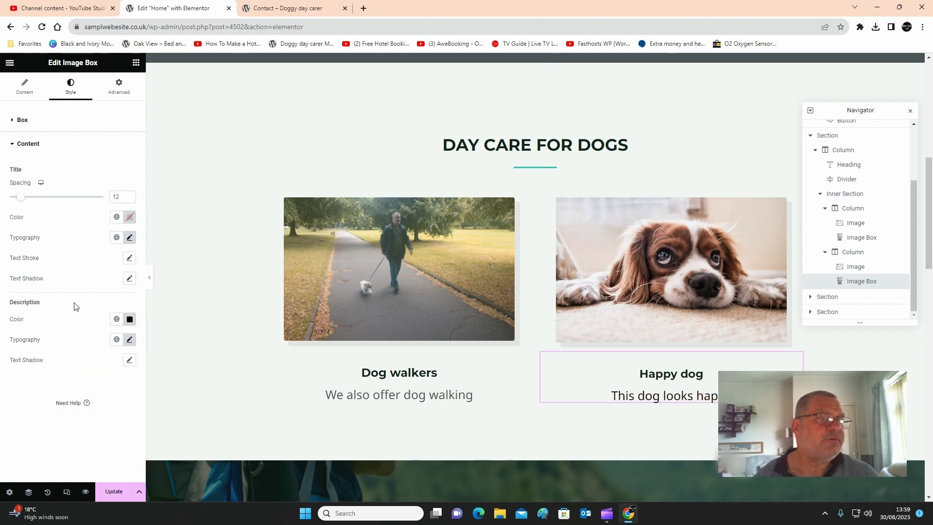
Examine the style, transform and decoration choices in the description typography of the "Happy dog" image box
{"action": "left_click", "coordinate": [129, 339]}
{"action": "scroll", "coordinate": [66, 394], "scroll_direction": "down", "scroll_amount": 3}
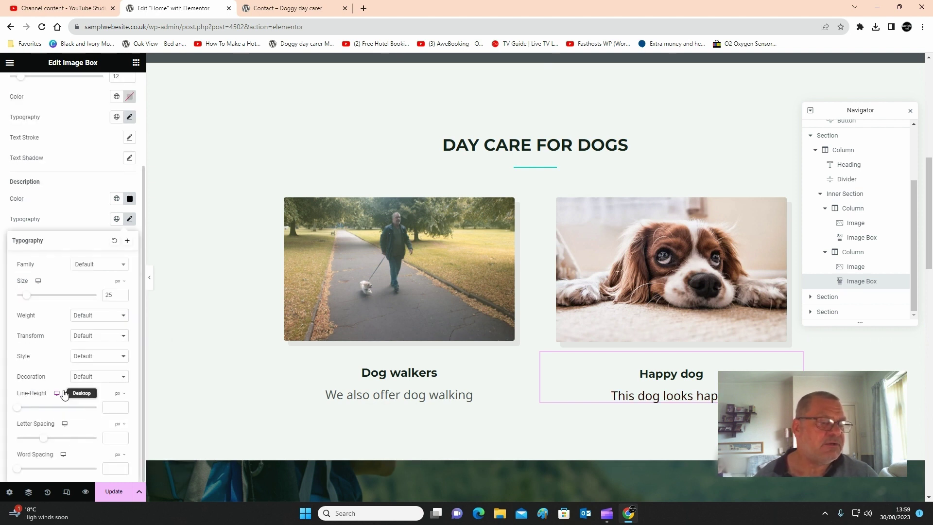
{"action": "left_click", "coordinate": [86, 358]}
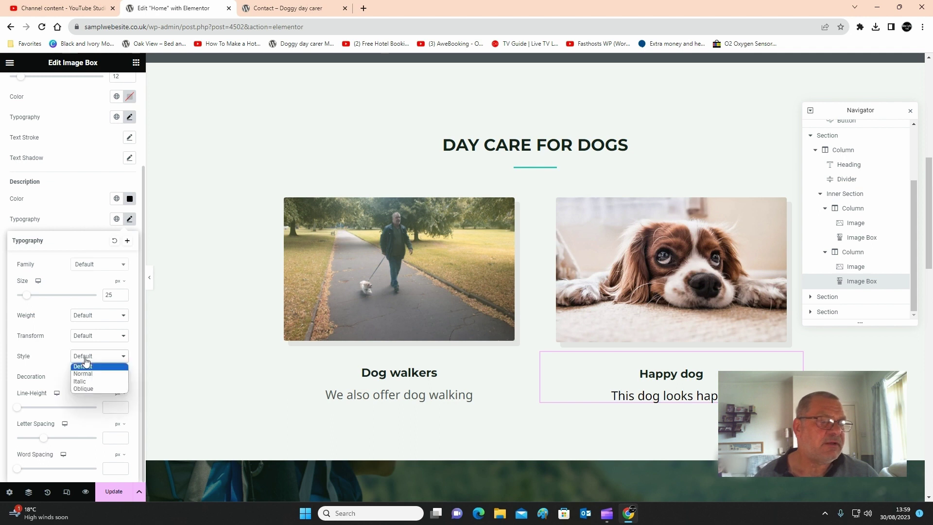
{"action": "left_click", "coordinate": [52, 367]}
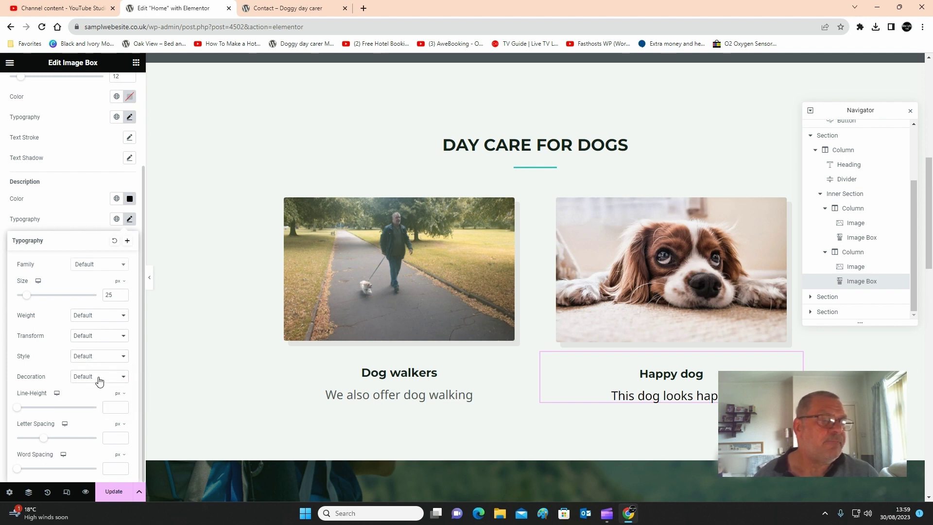
{"action": "left_click", "coordinate": [97, 337]}
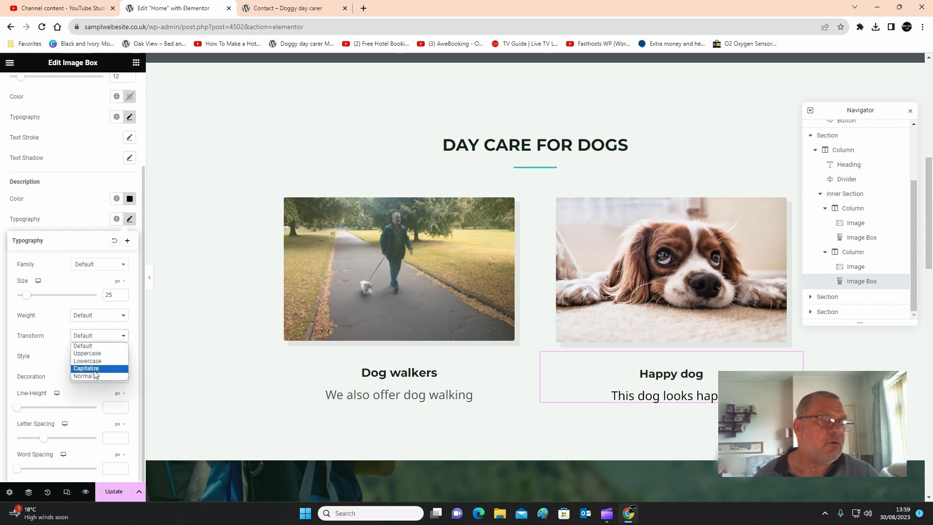
{"action": "left_click", "coordinate": [60, 366]}
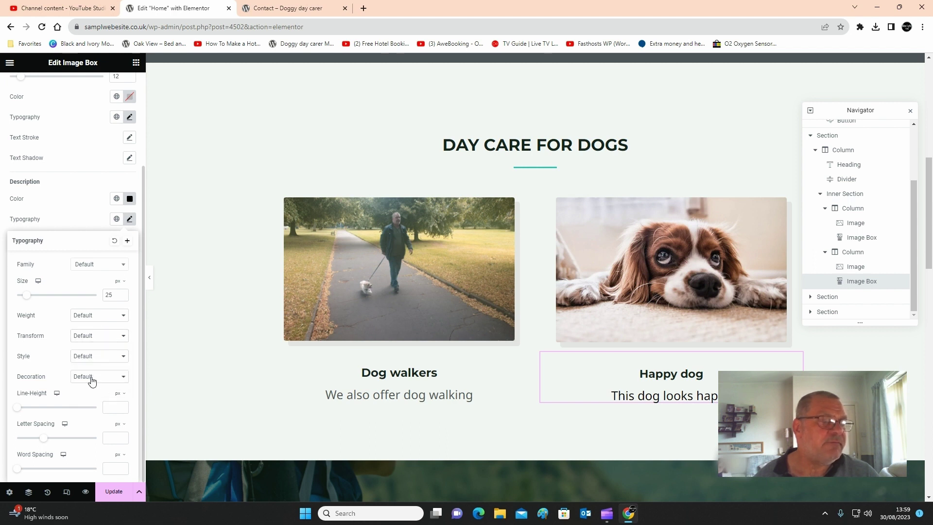
{"action": "left_click", "coordinate": [92, 378]}
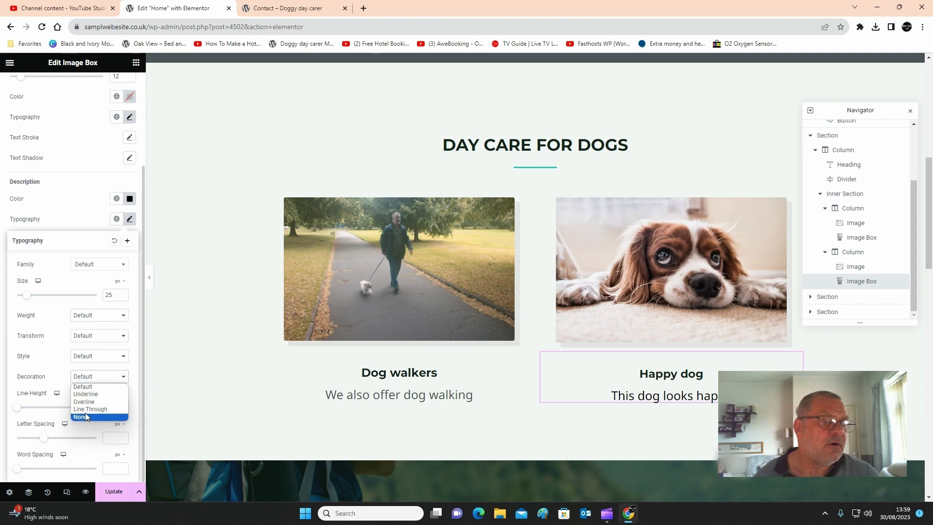
{"action": "left_click", "coordinate": [90, 358]}
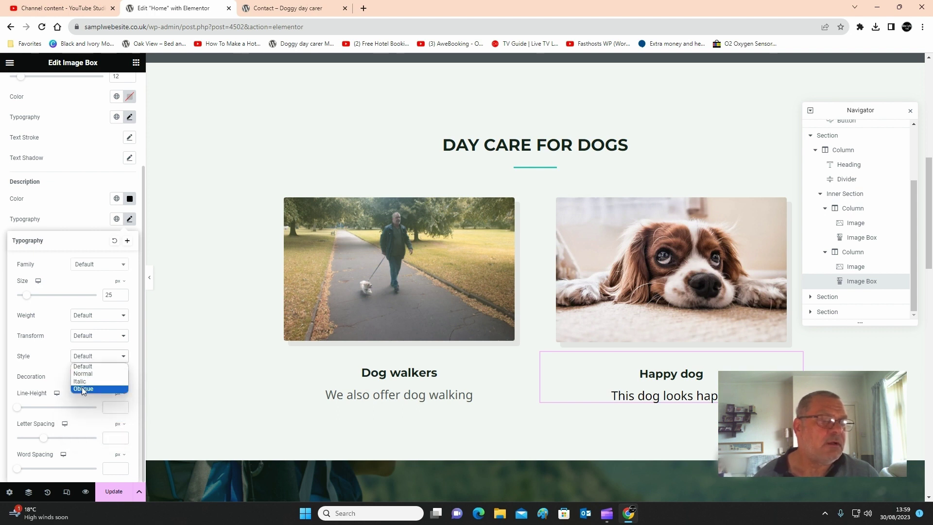
{"action": "left_click", "coordinate": [60, 340]}
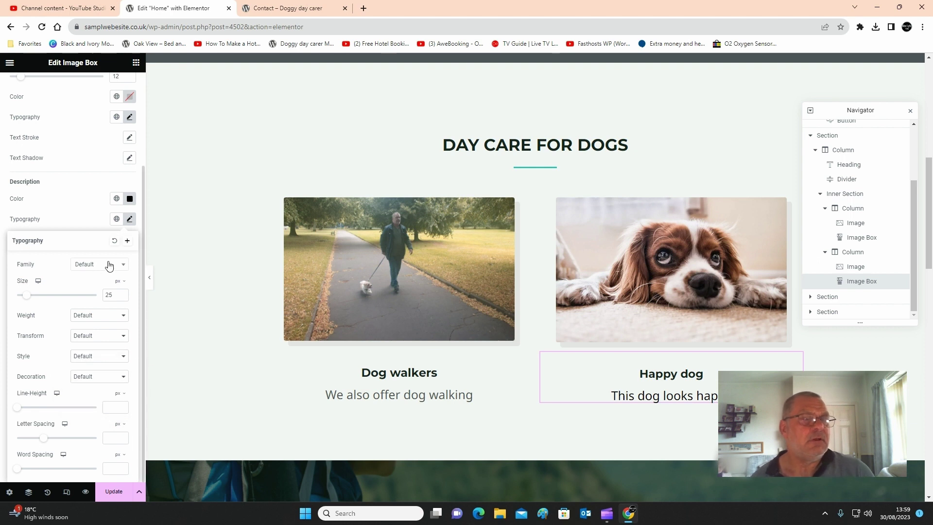
Make the whole description "This dog looks happy" bold and underlined
{"action": "left_click_drag", "start_coordinate": [613, 397], "coordinate": [717, 400]}
{"action": "left_click", "coordinate": [677, 396]}
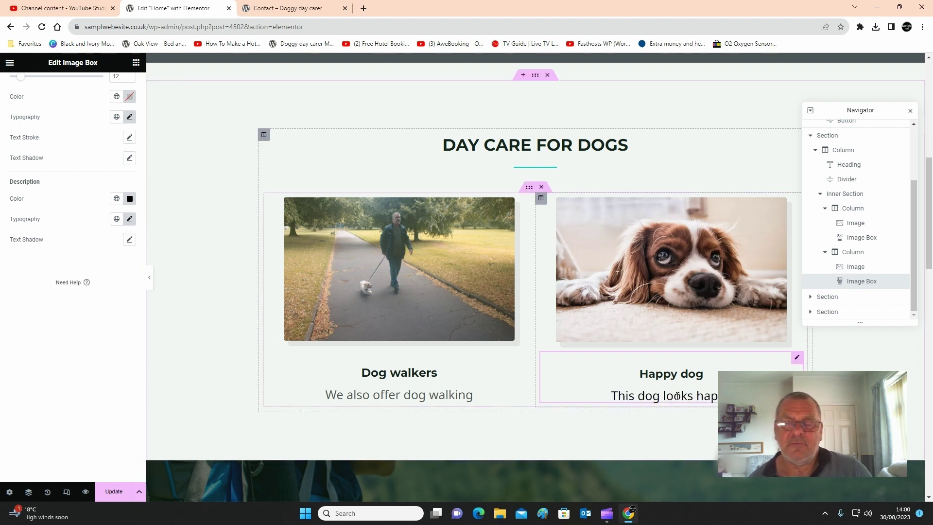
{"action": "double_click", "coordinate": [660, 395]}
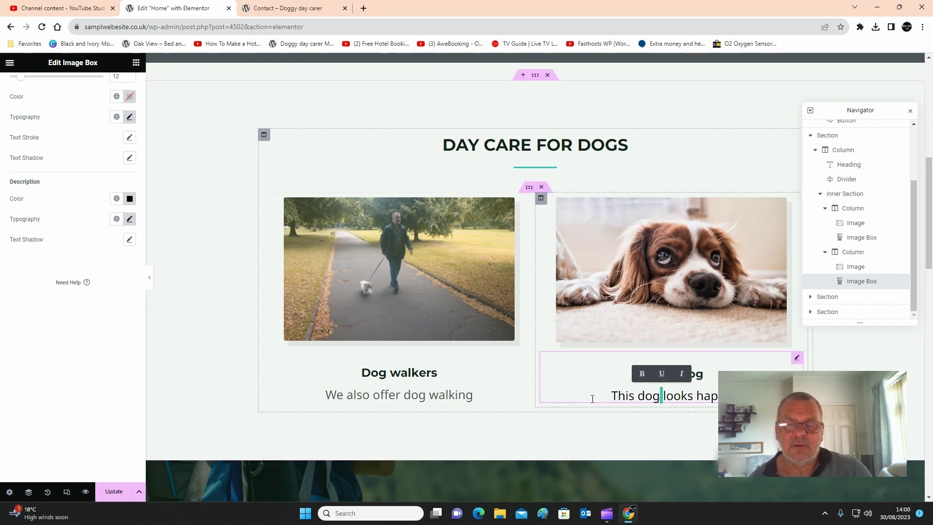
{"action": "left_click", "coordinate": [617, 396]}
{"action": "left_click_drag", "start_coordinate": [619, 397], "coordinate": [724, 397]}
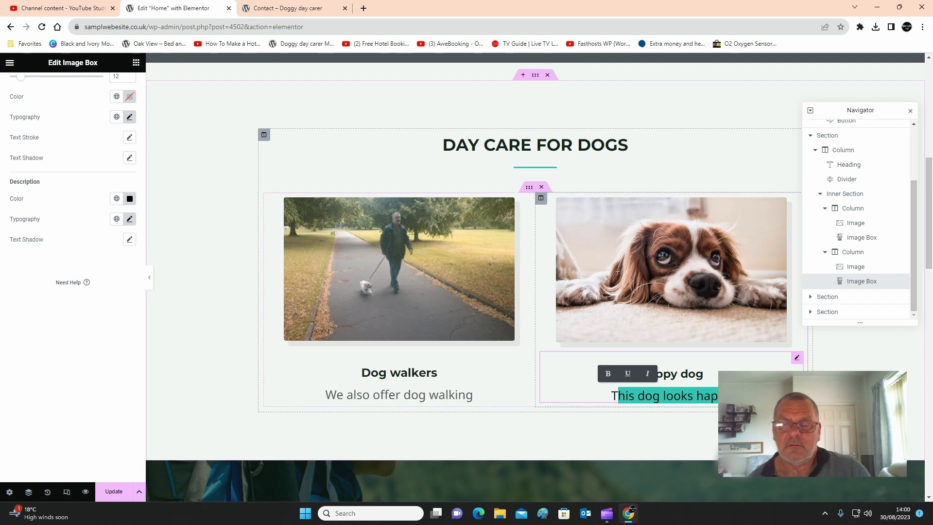
{"action": "left_click", "coordinate": [604, 405]}
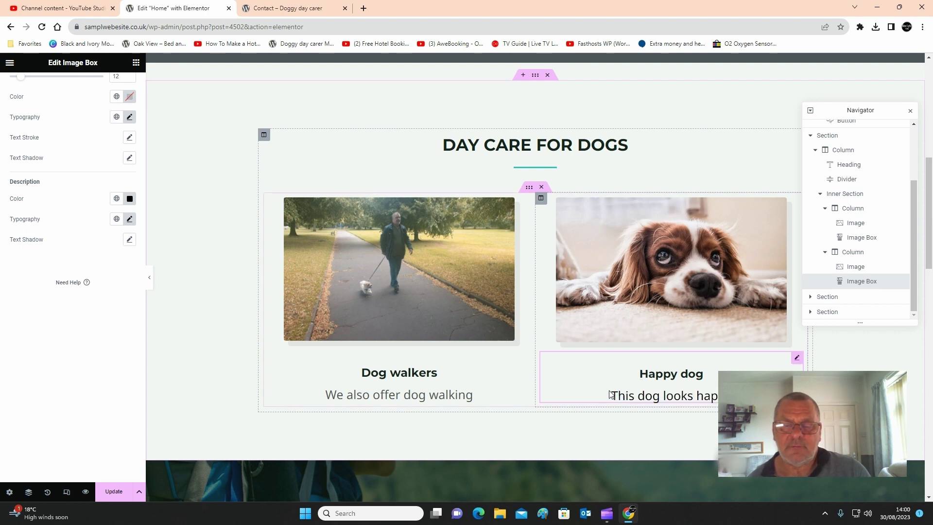
{"action": "left_click_drag", "start_coordinate": [611, 395], "coordinate": [724, 396]}
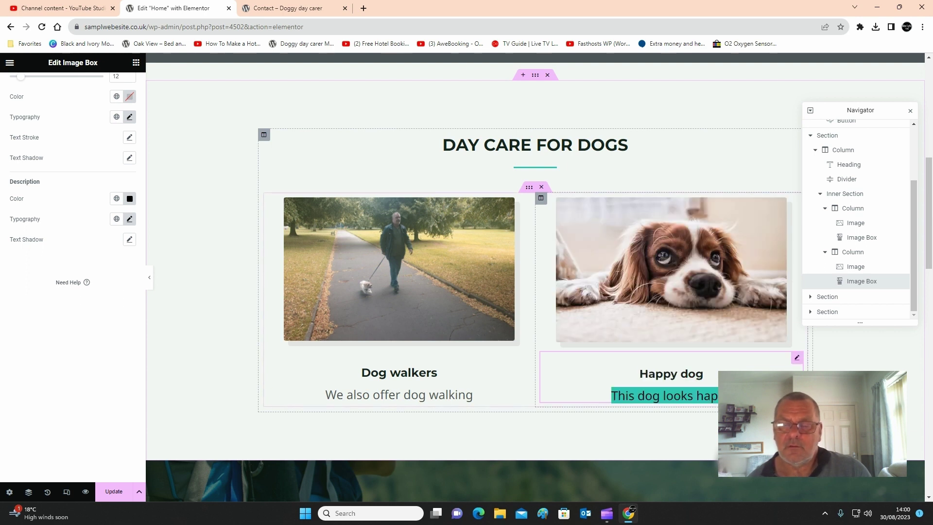
{"action": "left_click", "coordinate": [710, 398]}
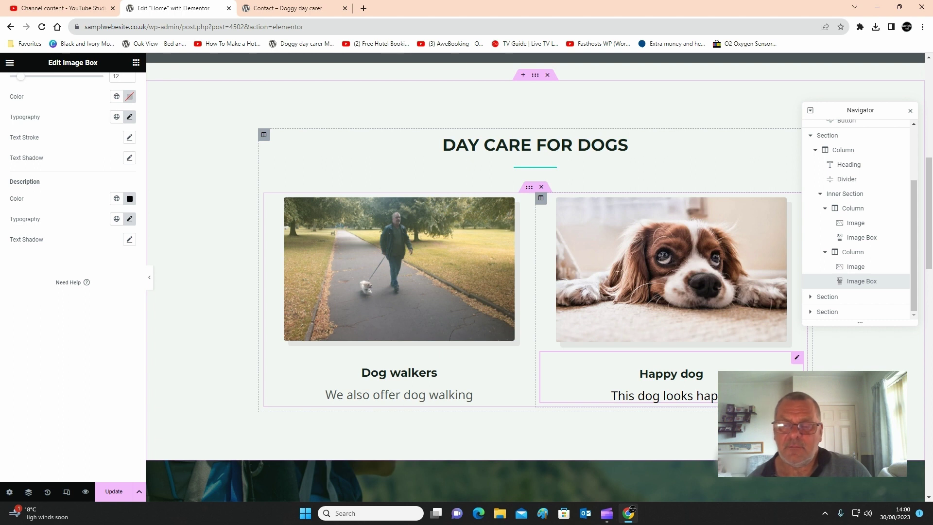
{"action": "left_click_drag", "start_coordinate": [717, 398], "coordinate": [614, 398]}
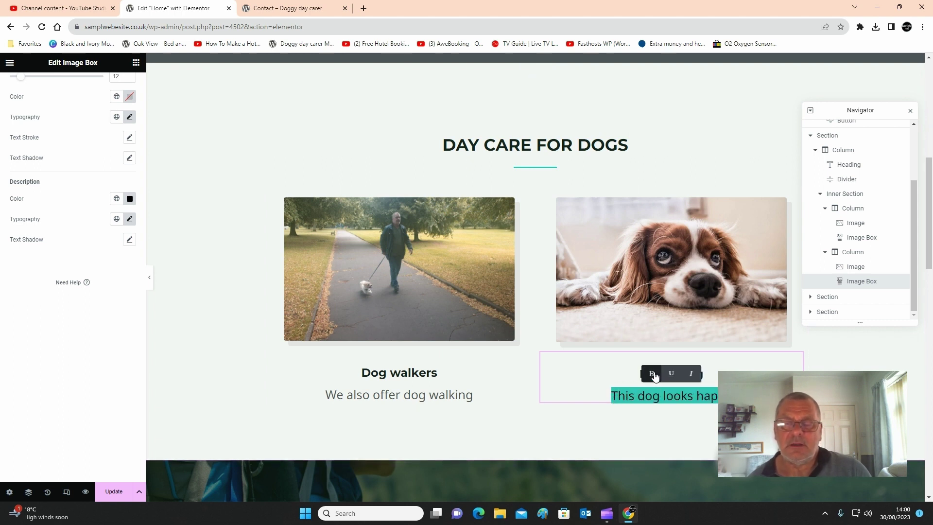
{"action": "left_click", "coordinate": [653, 374]}
{"action": "left_click", "coordinate": [671, 374]}
{"action": "left_click", "coordinate": [548, 430]}
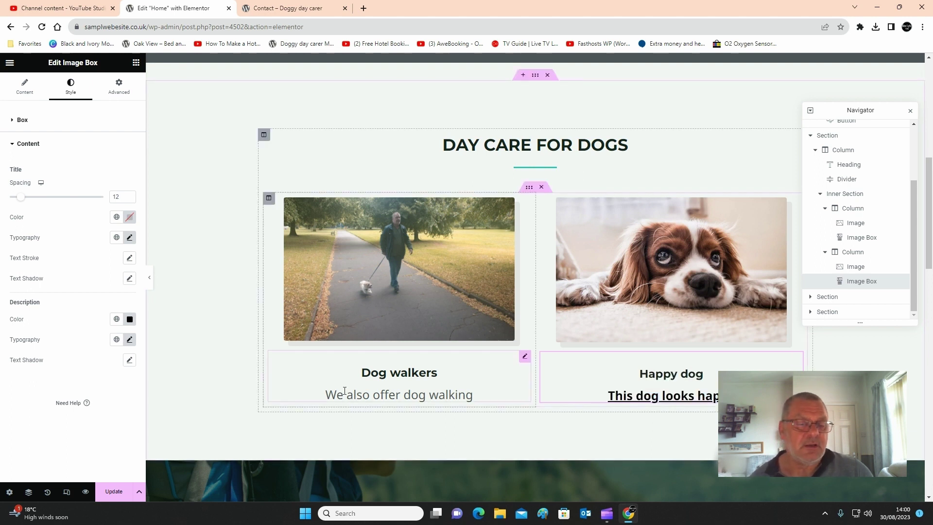
Make the description "We also offer dog walking" in the "Dog walkers" image box bold and underlined
{"action": "mouse_move", "coordinate": [327, 396]}
{"action": "left_mouse_down"}
{"action": "mouse_move", "coordinate": [442, 396]}
{"action": "mouse_move", "coordinate": [483, 406]}
{"action": "mouse_move", "coordinate": [479, 397]}
{"action": "mouse_move", "coordinate": [324, 396]}
{"action": "left_mouse_up"}
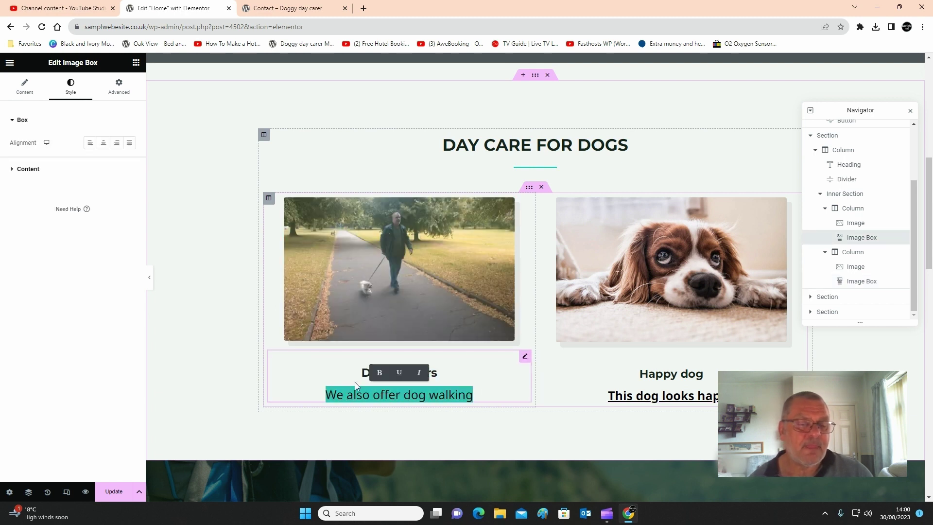
{"action": "left_click", "coordinate": [380, 373]}
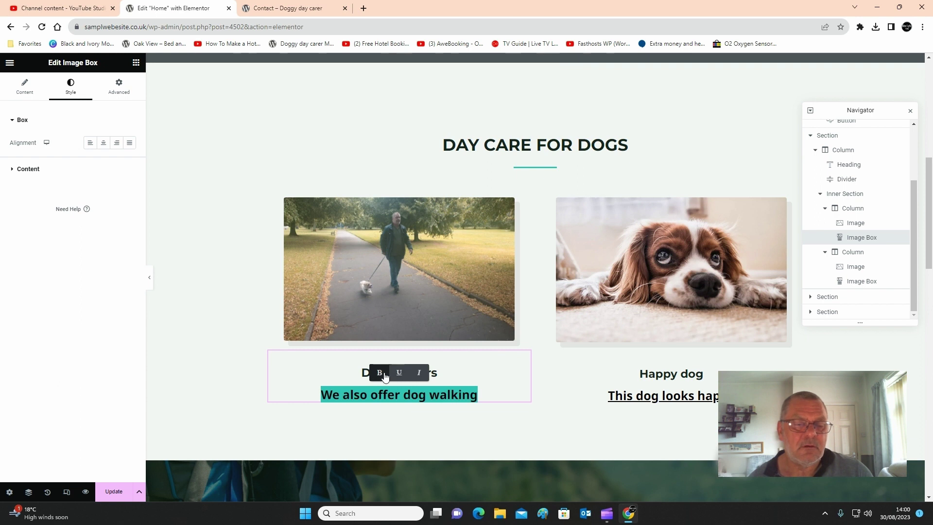
{"action": "left_click", "coordinate": [398, 376]}
{"action": "left_click", "coordinate": [373, 391]}
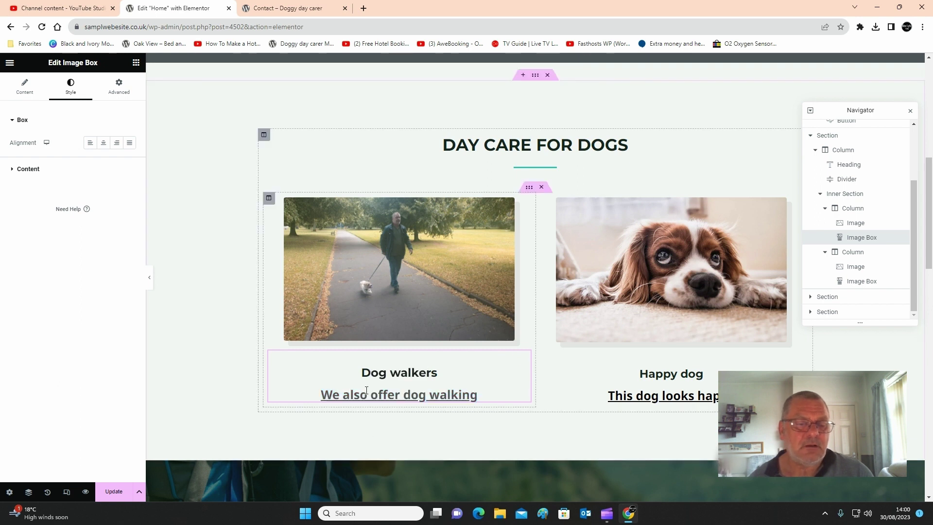
{"action": "left_click_drag", "start_coordinate": [362, 373], "coordinate": [442, 373]}
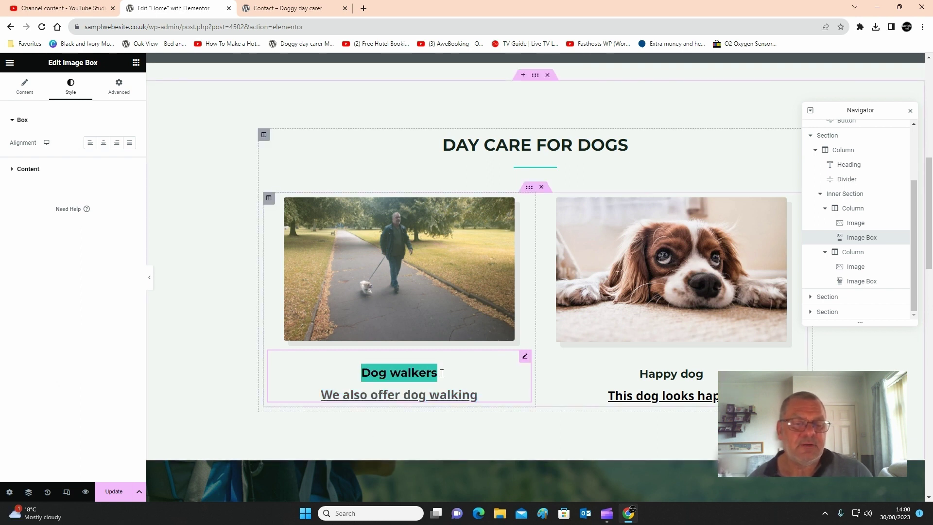
{"action": "left_click", "coordinate": [311, 386]}
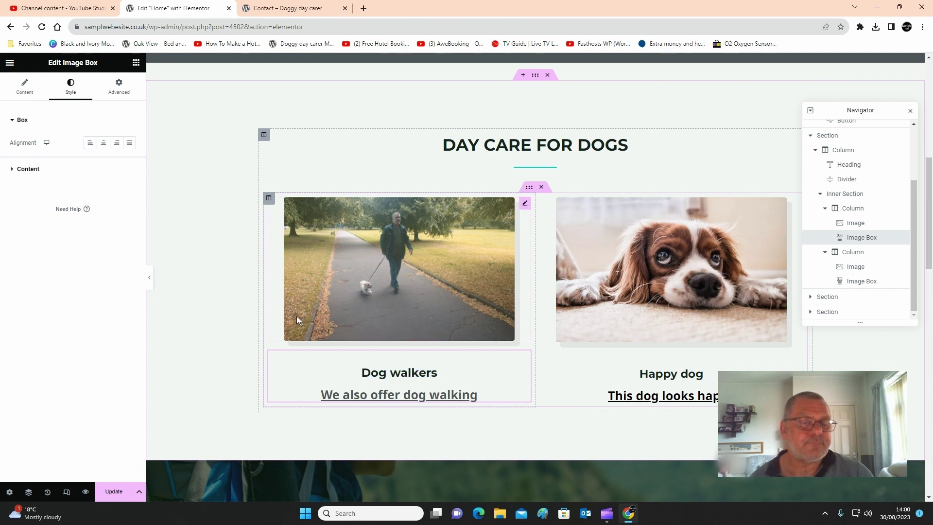
{"action": "scroll", "coordinate": [608, 411], "scroll_direction": "up", "scroll_amount": 2}
{"action": "scroll", "coordinate": [602, 399], "scroll_direction": "down", "scroll_amount": 3}
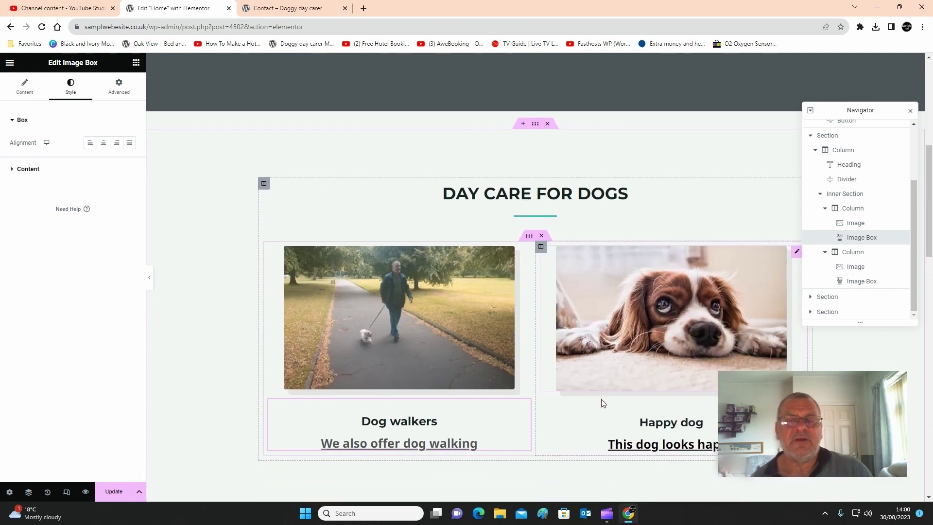
{"action": "scroll", "coordinate": [547, 407], "scroll_direction": "up", "scroll_amount": 1}
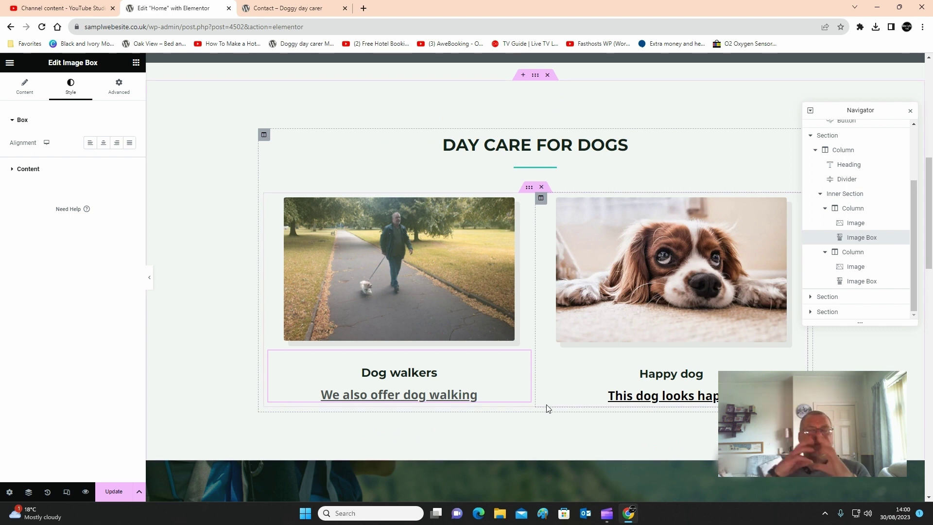
{"action": "scroll", "coordinate": [480, 134], "scroll_direction": "down", "scroll_amount": 15}
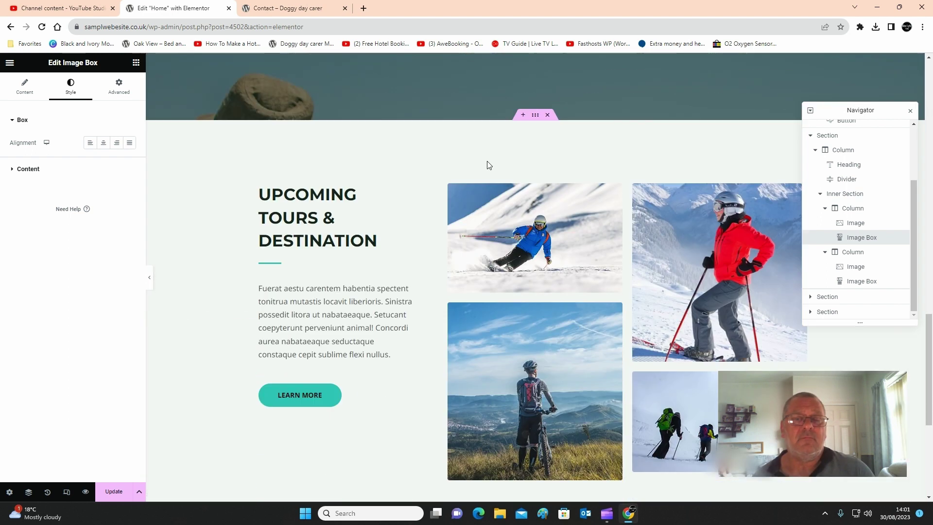
{"action": "scroll", "coordinate": [480, 166], "scroll_direction": "up", "scroll_amount": 15}
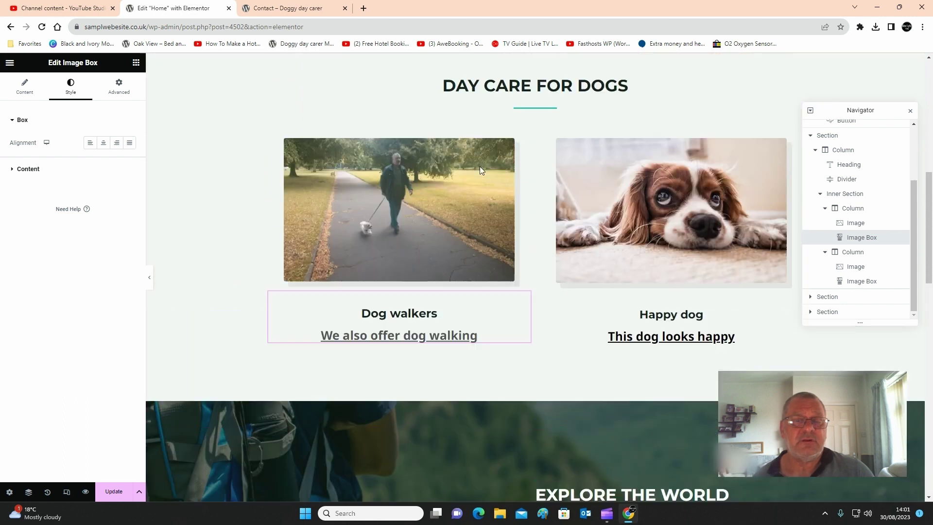
{"action": "scroll", "coordinate": [476, 165], "scroll_direction": "up", "scroll_amount": 2}
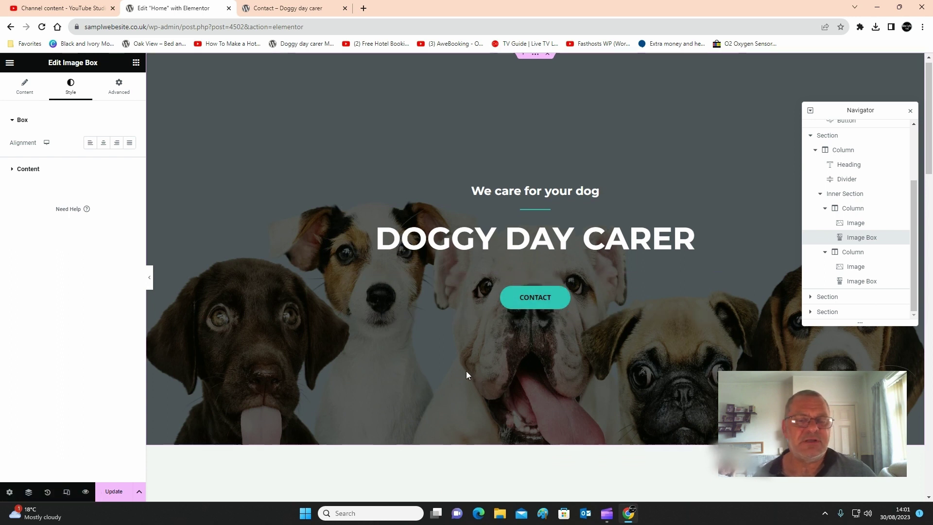
Review the edited Home page and publish its changes to the live site
{"action": "scroll", "coordinate": [466, 371], "scroll_direction": "down", "scroll_amount": 10}
{"action": "scroll", "coordinate": [439, 362], "scroll_direction": "up", "scroll_amount": 6}
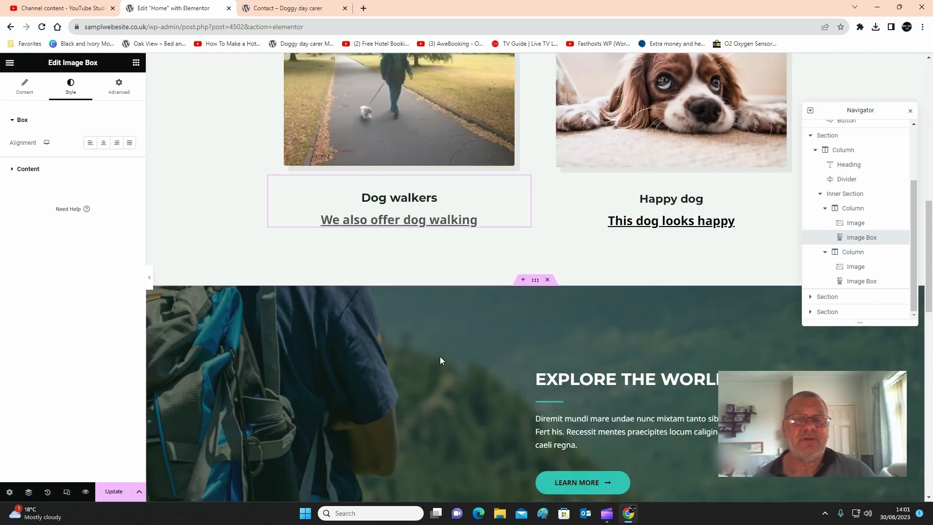
{"action": "scroll", "coordinate": [369, 344], "scroll_direction": "up", "scroll_amount": 5}
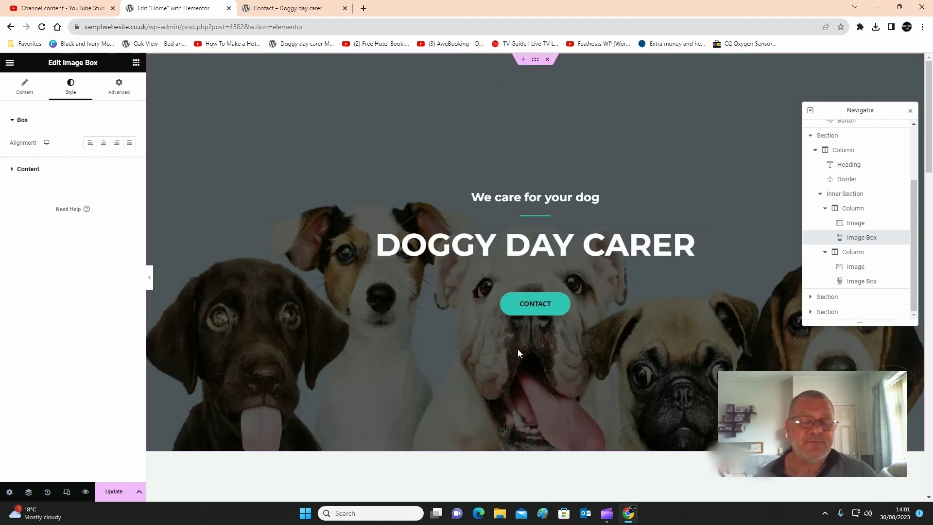
{"action": "scroll", "coordinate": [505, 356], "scroll_direction": "down", "scroll_amount": 6}
{"action": "scroll", "coordinate": [507, 351], "scroll_direction": "up", "scroll_amount": 6}
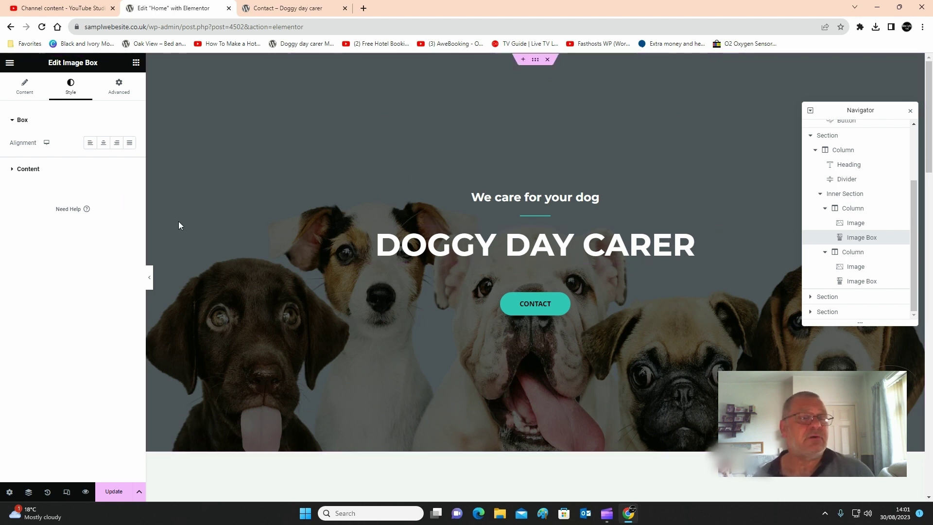
{"action": "left_click", "coordinate": [110, 491]}
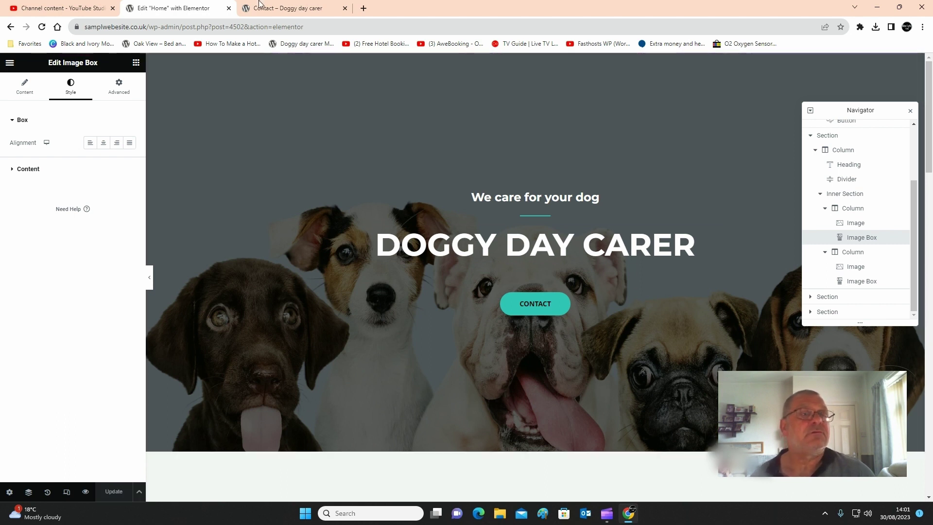
Refresh the live website and check the published Home page, including the "Day care for dogs" section
{"action": "left_click", "coordinate": [297, 14]}
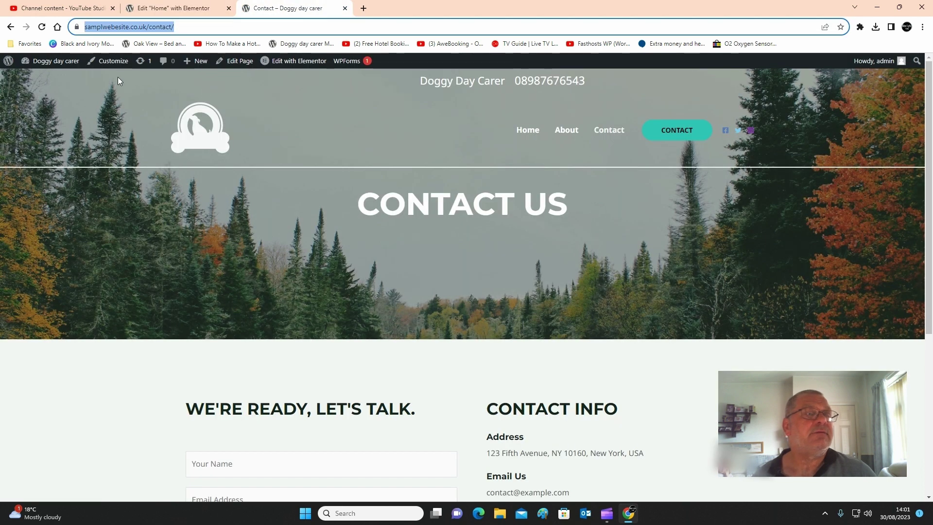
{"action": "mouse_move", "coordinate": [78, 72]}
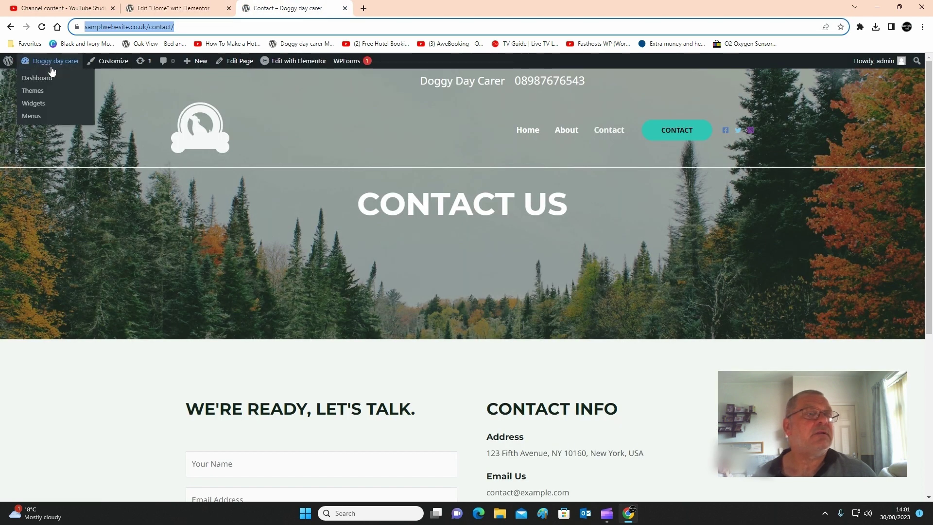
{"action": "left_click", "coordinate": [42, 28]}
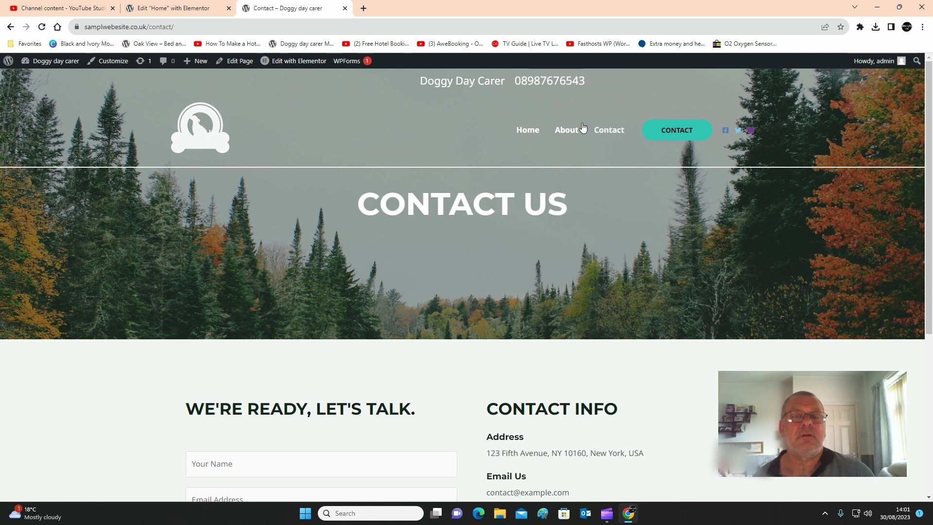
{"action": "left_click", "coordinate": [530, 136]}
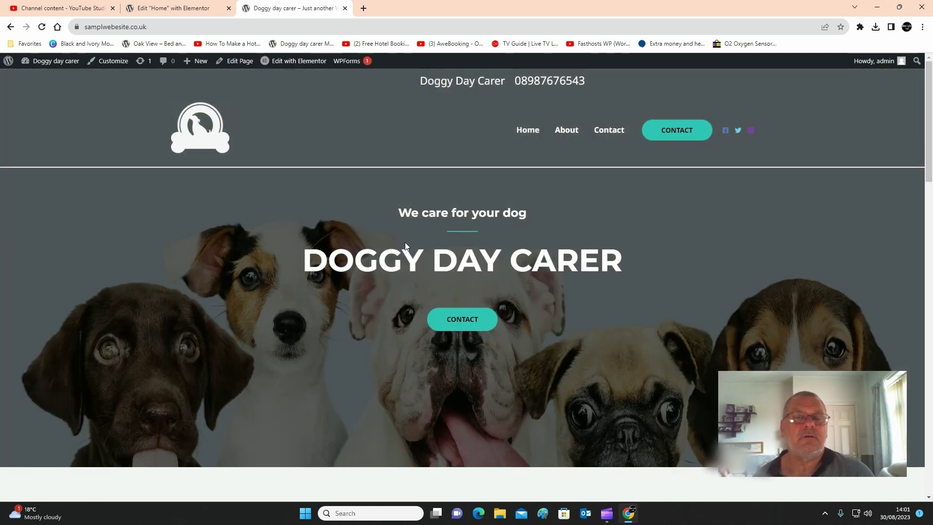
{"action": "scroll", "coordinate": [401, 320], "scroll_direction": "down", "scroll_amount": 10}
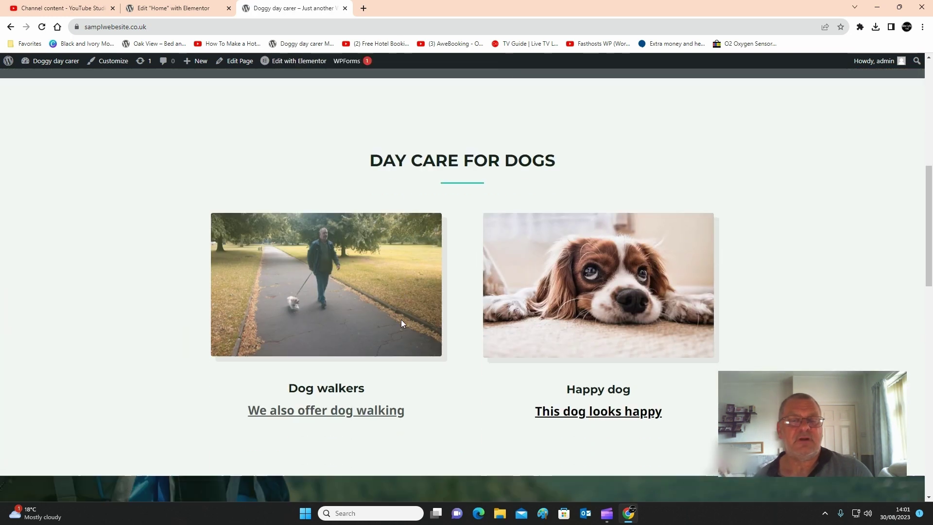
{"action": "scroll", "coordinate": [402, 320], "scroll_direction": "up", "scroll_amount": 10}
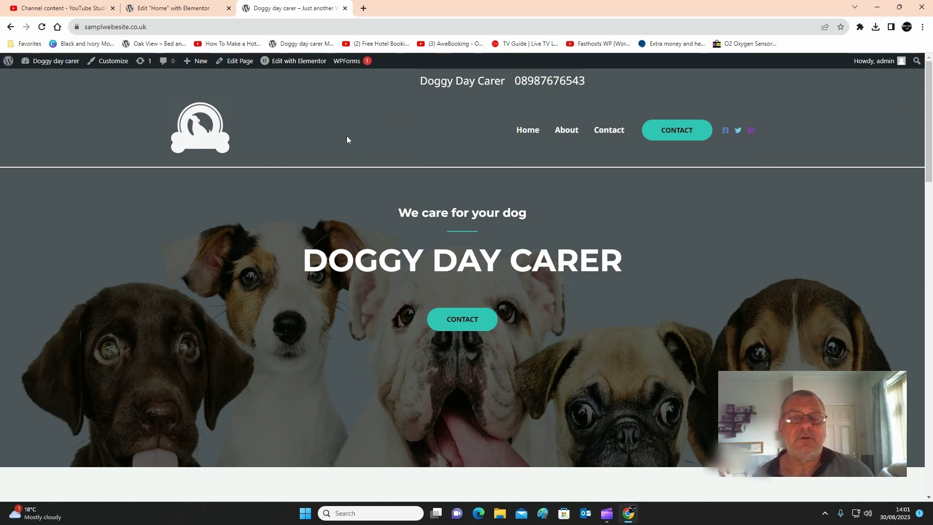
Open the live Contact page and examine its message form fields, contact info and social links
{"action": "left_click", "coordinate": [616, 137]}
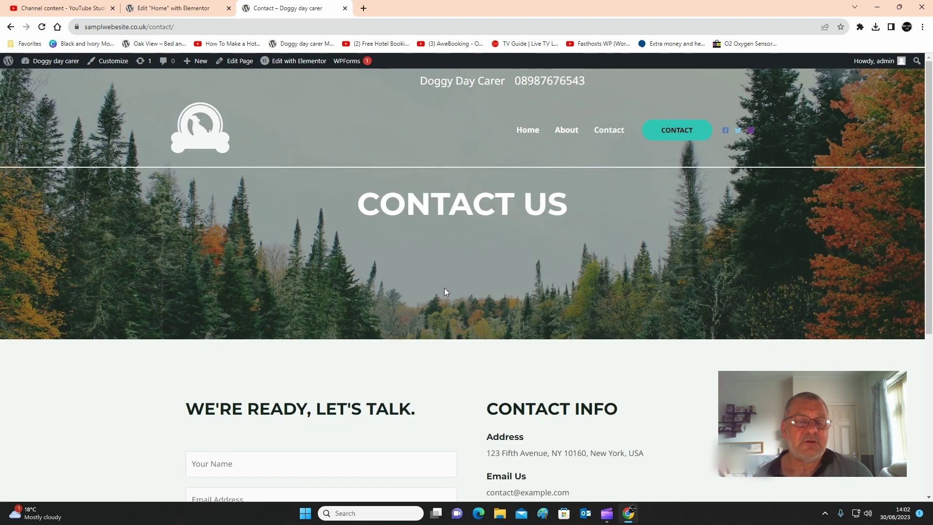
{"action": "scroll", "coordinate": [444, 292], "scroll_direction": "down", "scroll_amount": 4}
{"action": "left_click", "coordinate": [302, 266]}
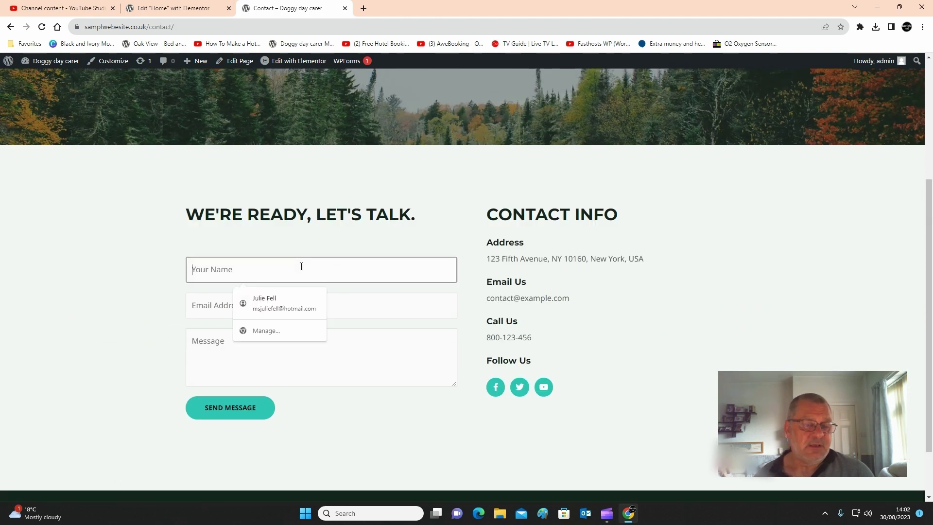
{"action": "left_click", "coordinate": [232, 352]}
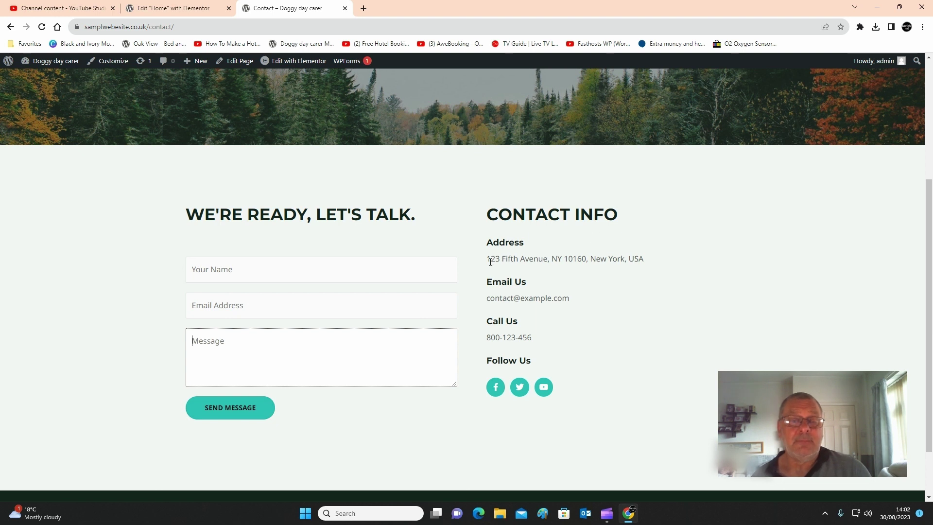
{"action": "left_click_drag", "start_coordinate": [491, 261], "coordinate": [572, 360]}
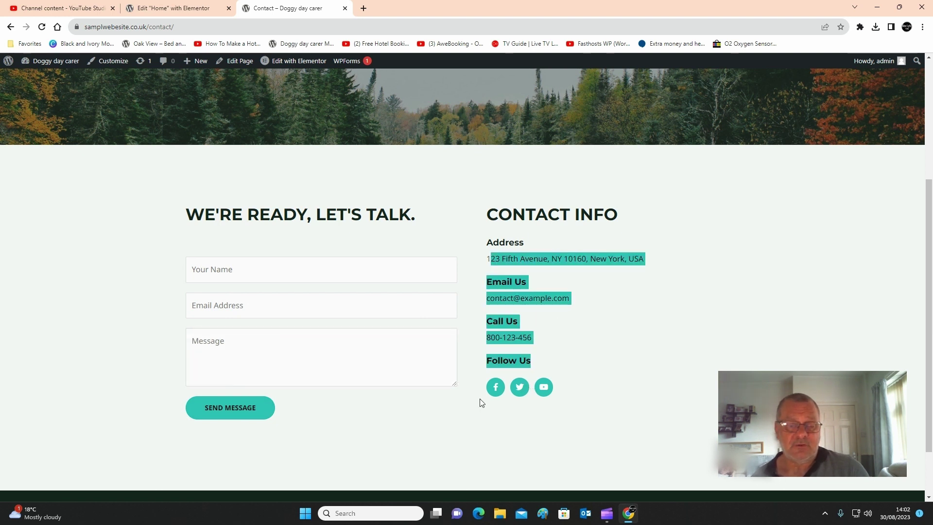
{"action": "left_click", "coordinate": [495, 437]}
{"action": "scroll", "coordinate": [484, 431], "scroll_direction": "down", "scroll_amount": 2}
{"action": "scroll", "coordinate": [489, 408], "scroll_direction": "up", "scroll_amount": 5}
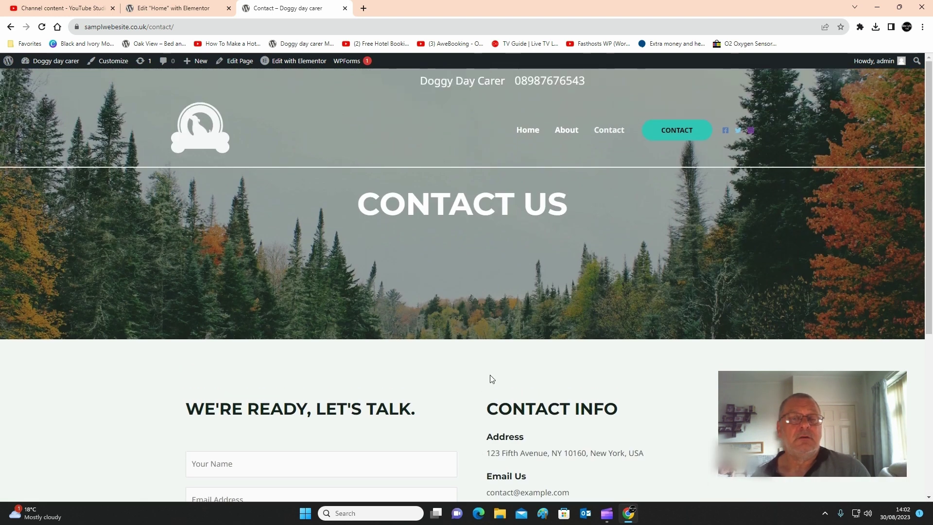